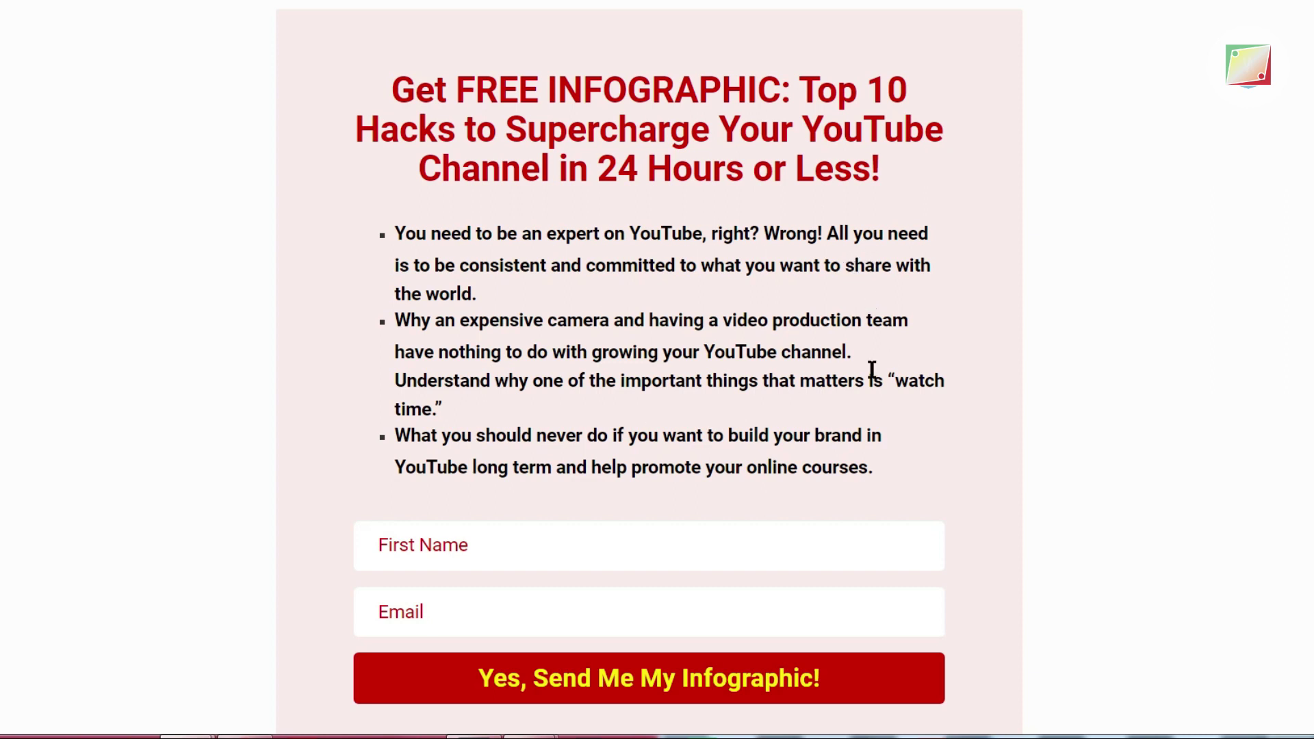
- Examine the sample infographic landing page, including its headline, benefit bullets, signup forms and testimonials
scroll(872, 370, down, 2)
scroll(872, 370, up, 2)
drag(534, 91, 782, 89)
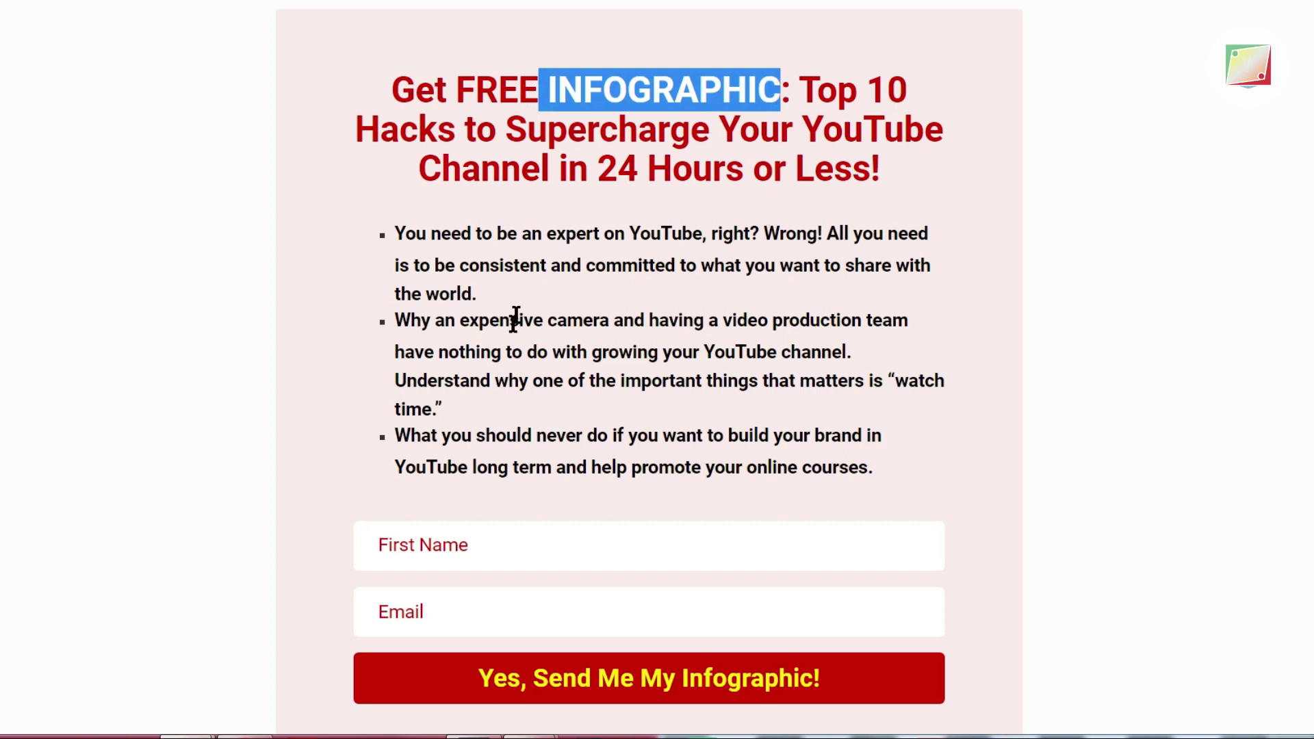
click(455, 271)
drag(380, 233, 950, 473)
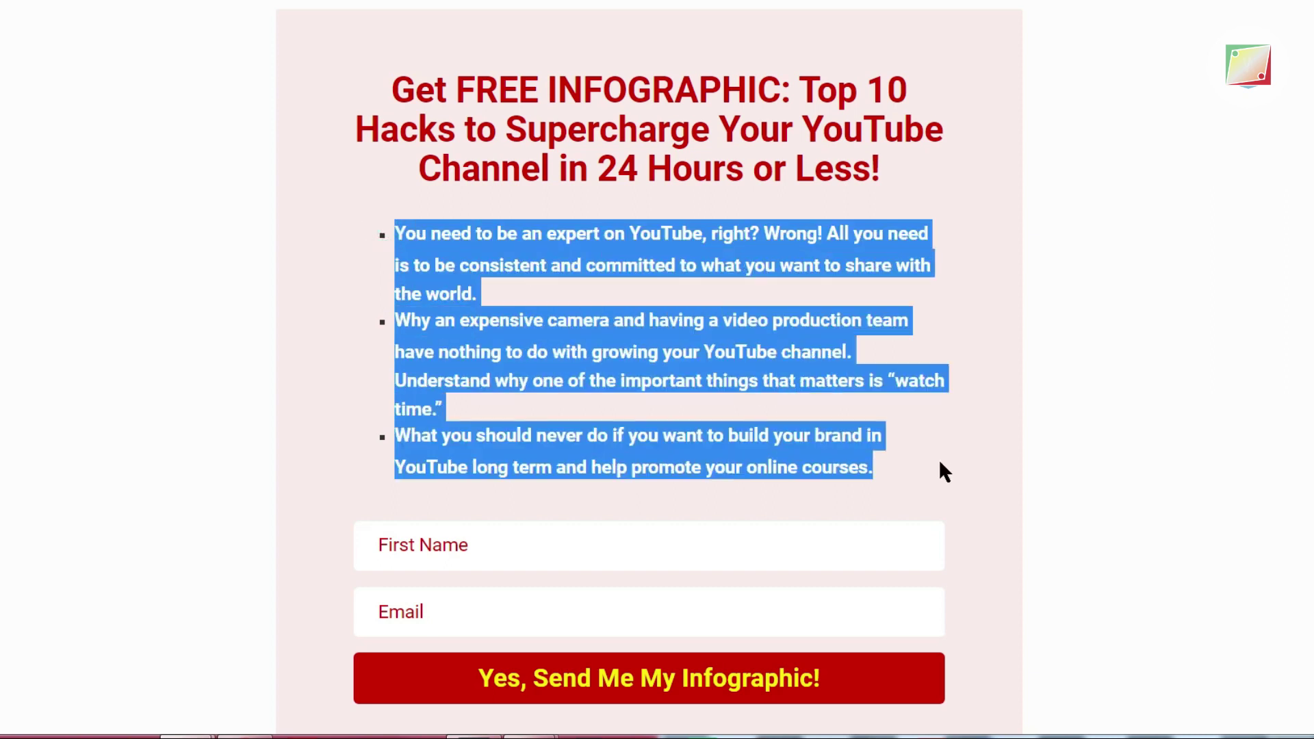
scroll(945, 472, down, 6)
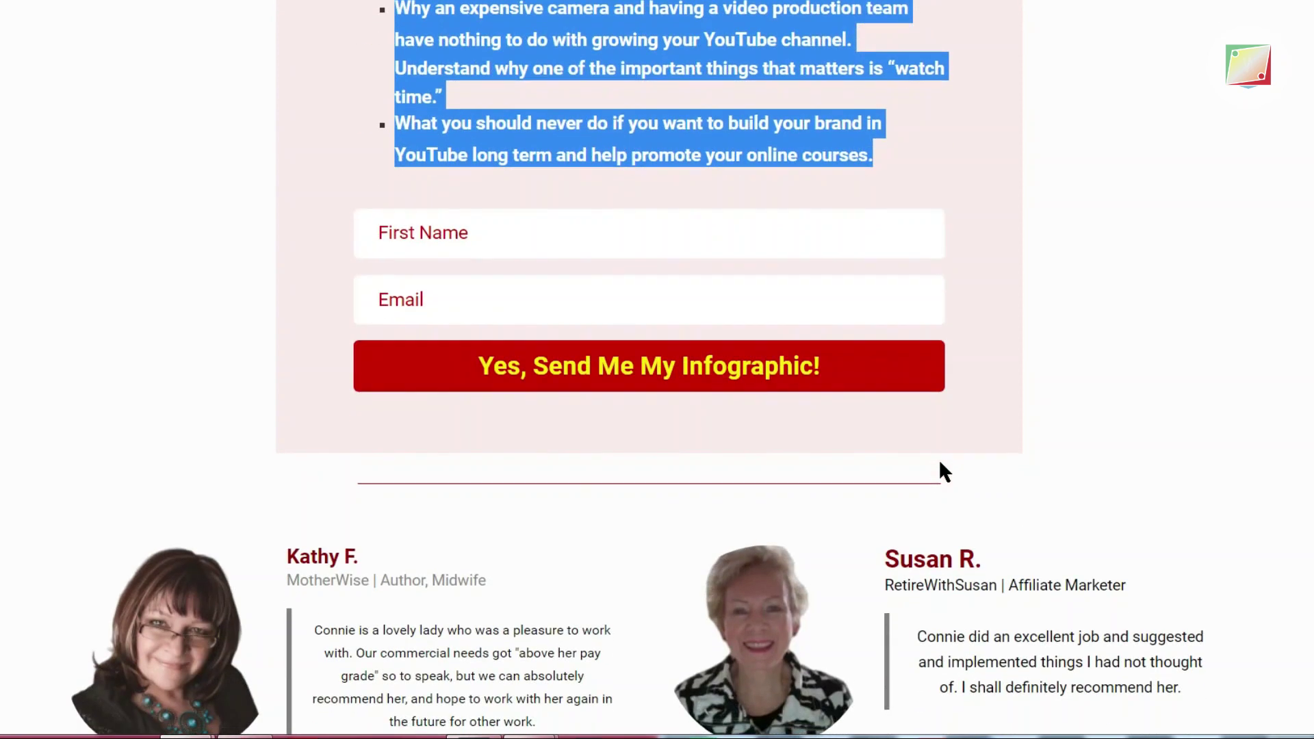
scroll(940, 464, down, 3)
scroll(940, 463, down, 4)
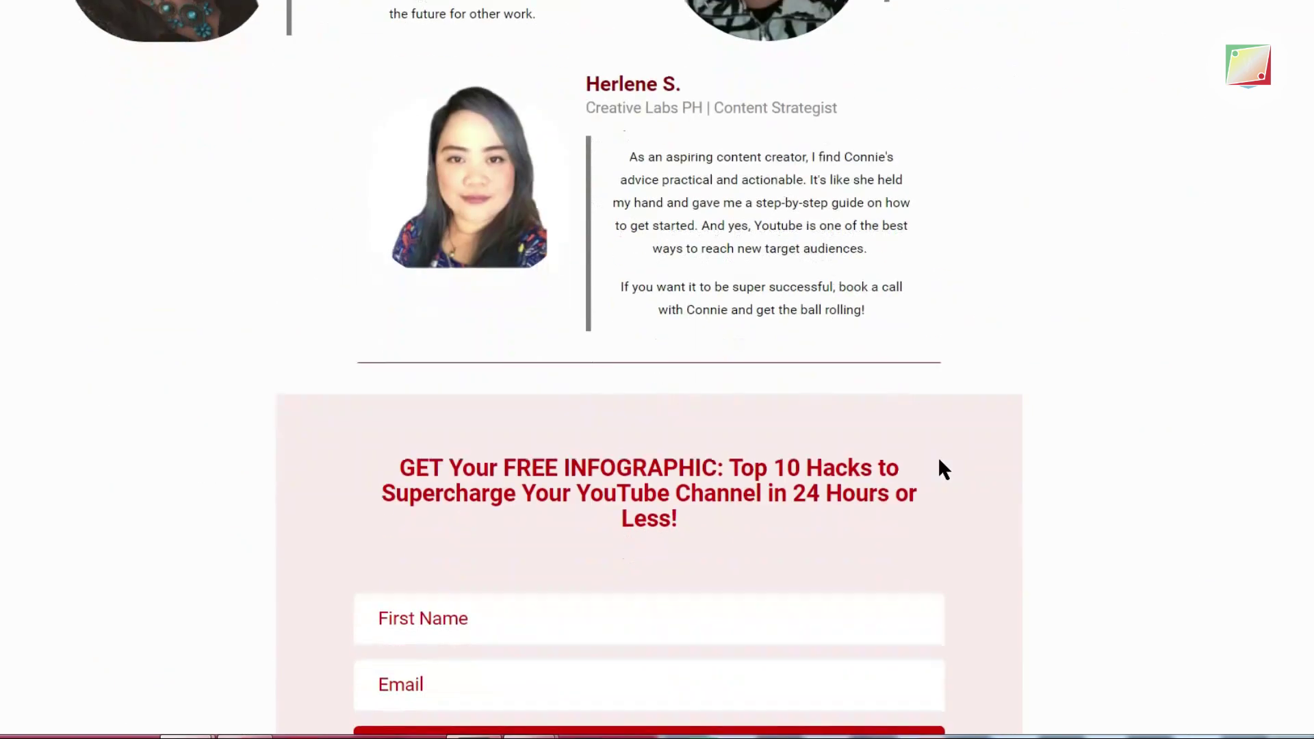
scroll(935, 457, down, 3)
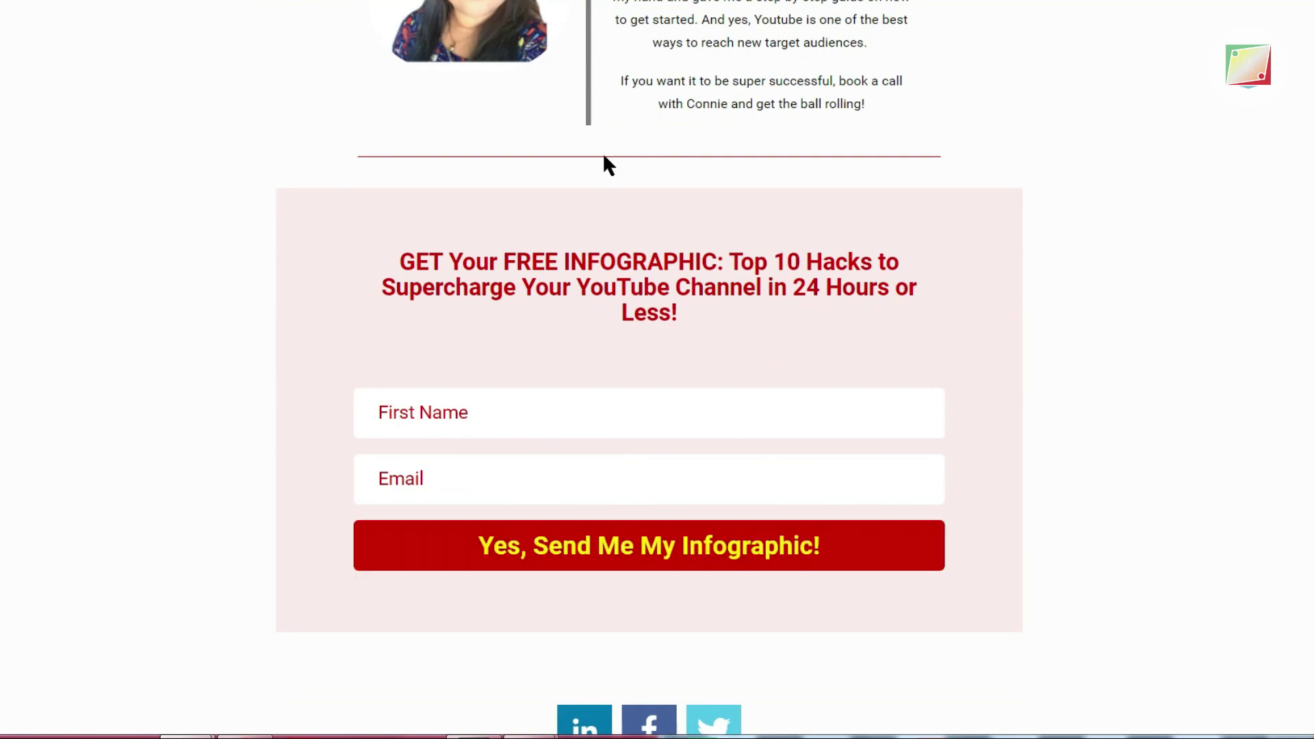
scroll(861, 302, up, 15)
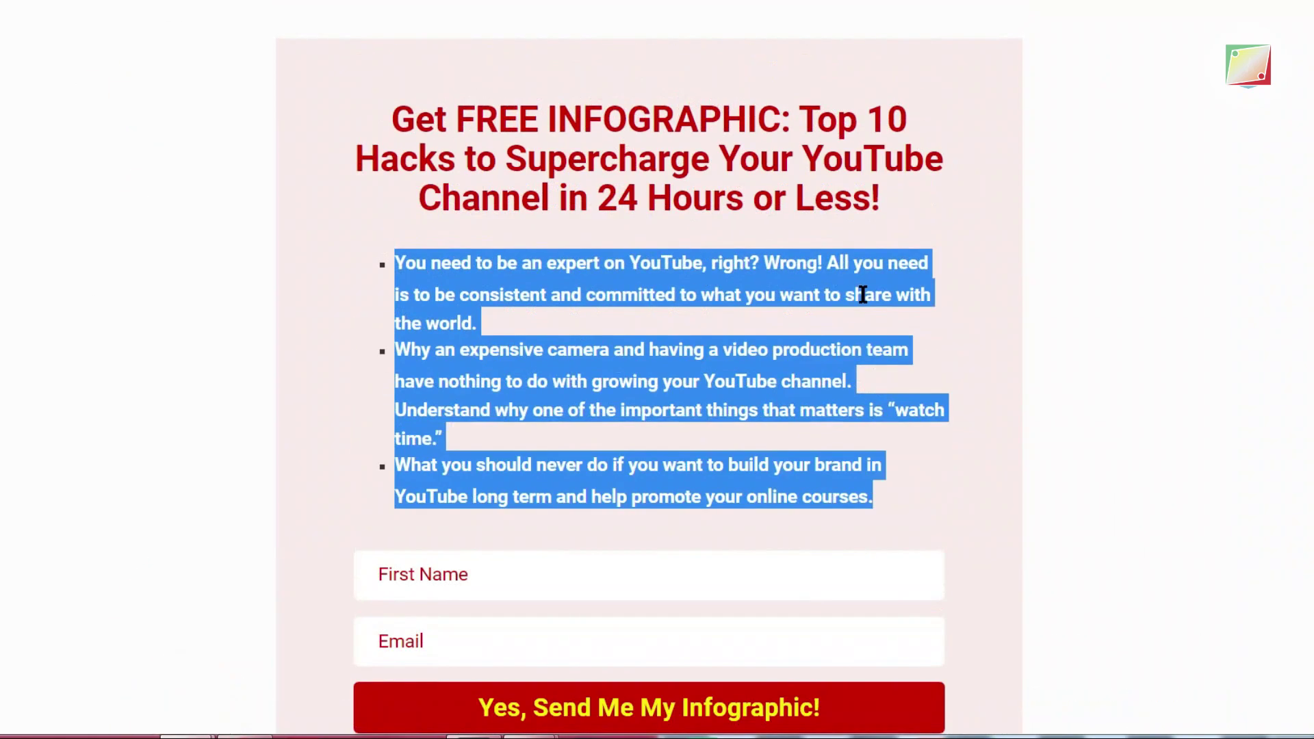
- Switch to MailerLite, create a new landing page under Sites, name it YThacks2 and save the name
click(1191, 239)
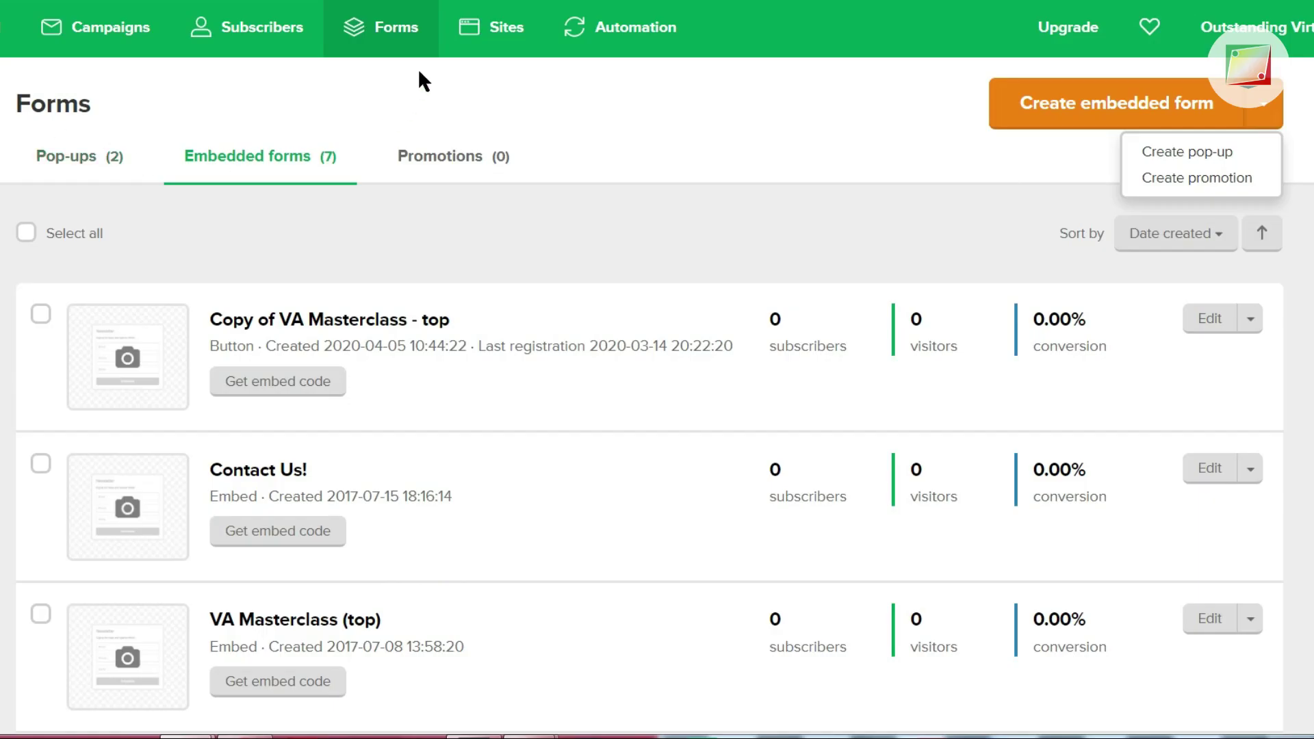
click(473, 43)
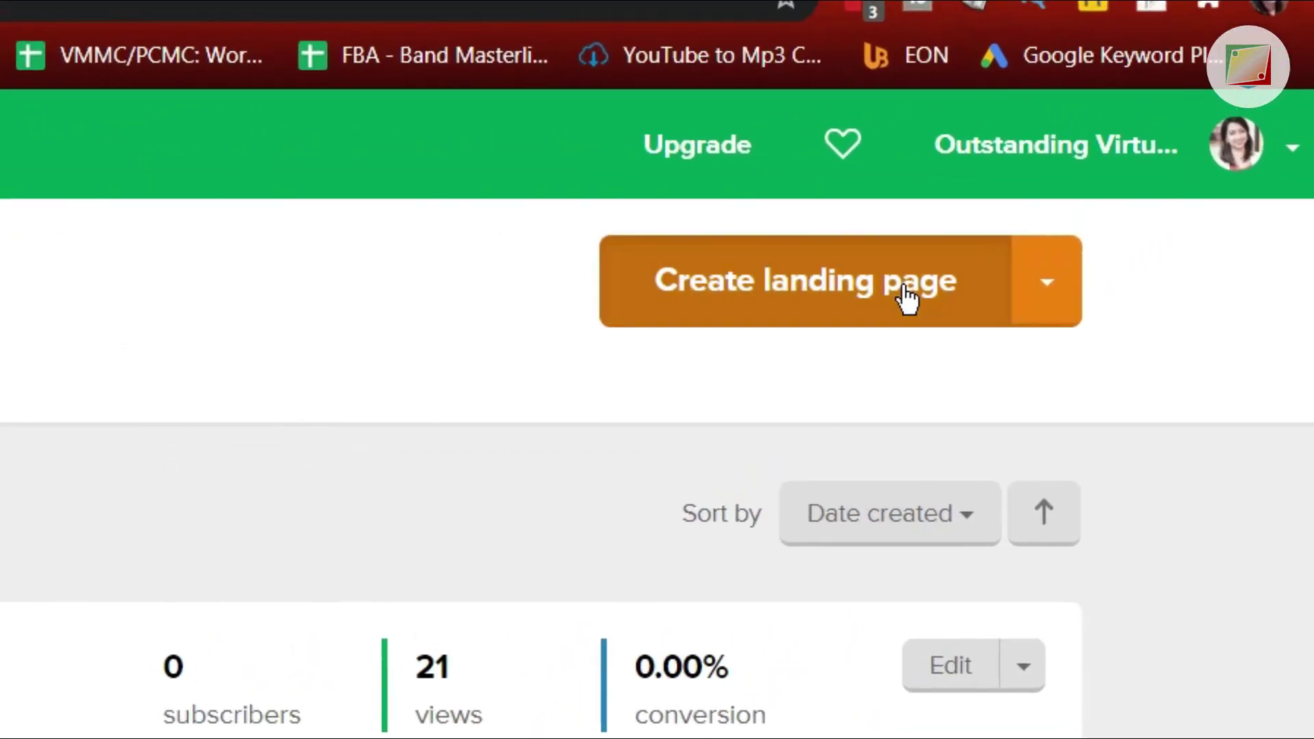
click(1062, 195)
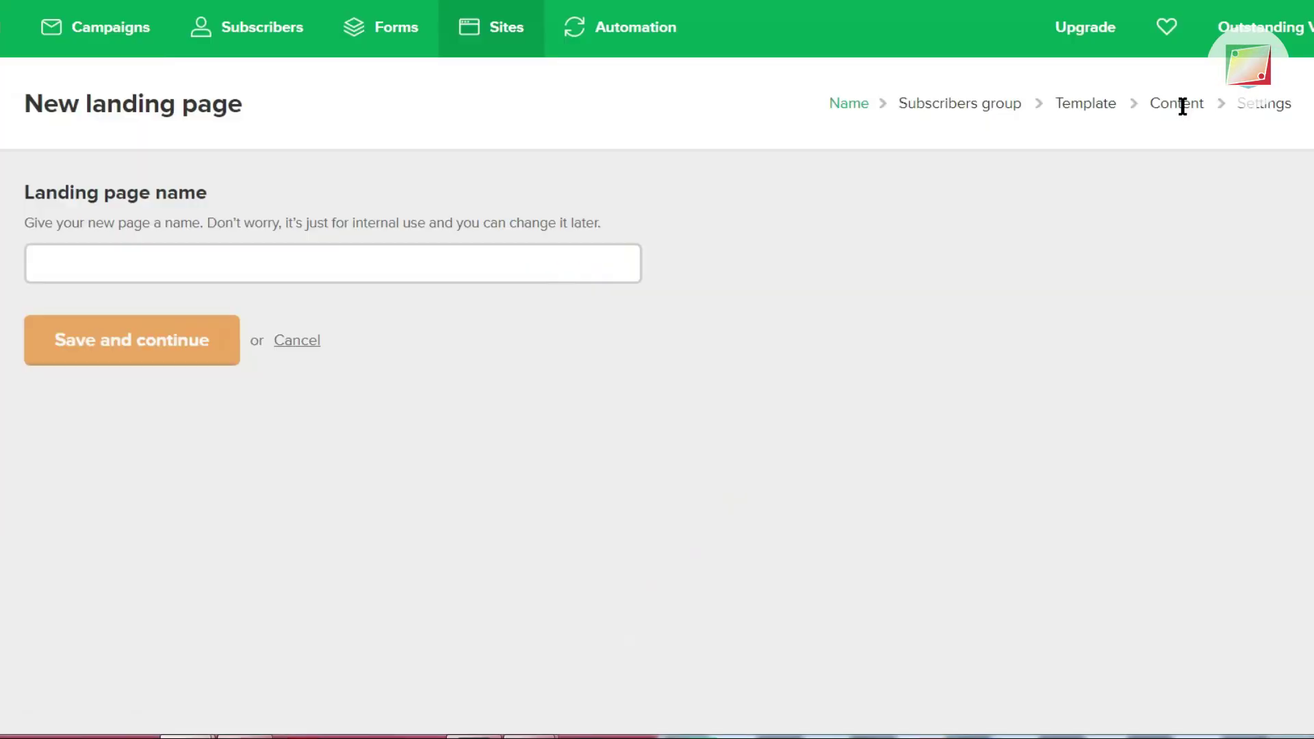
click(259, 253)
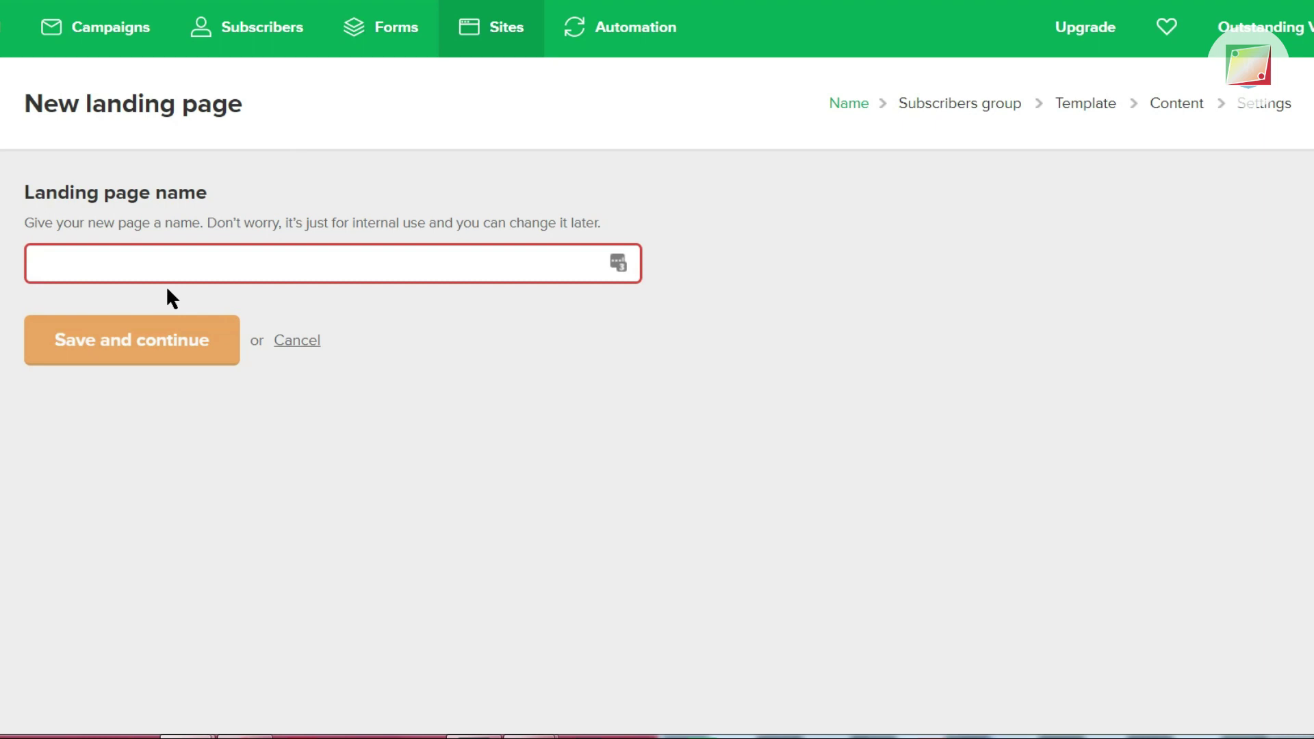
text(YTha)
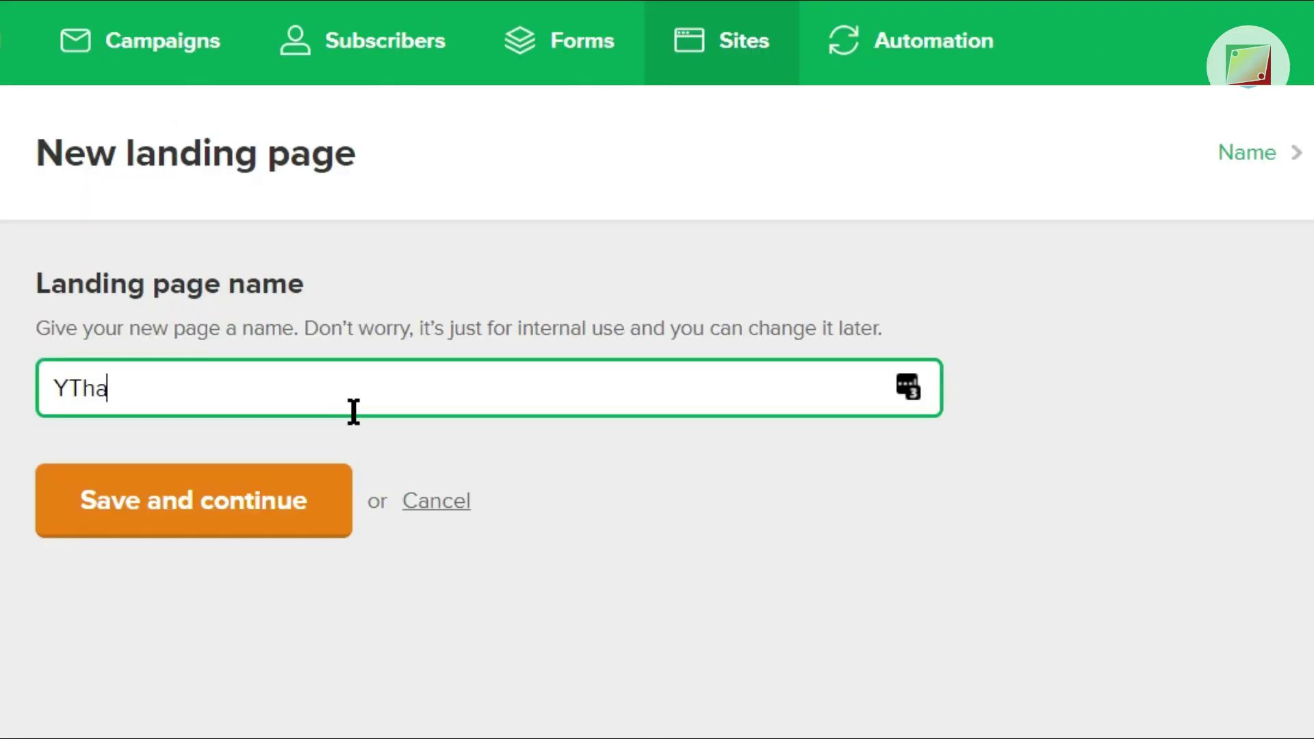
text(cks2)
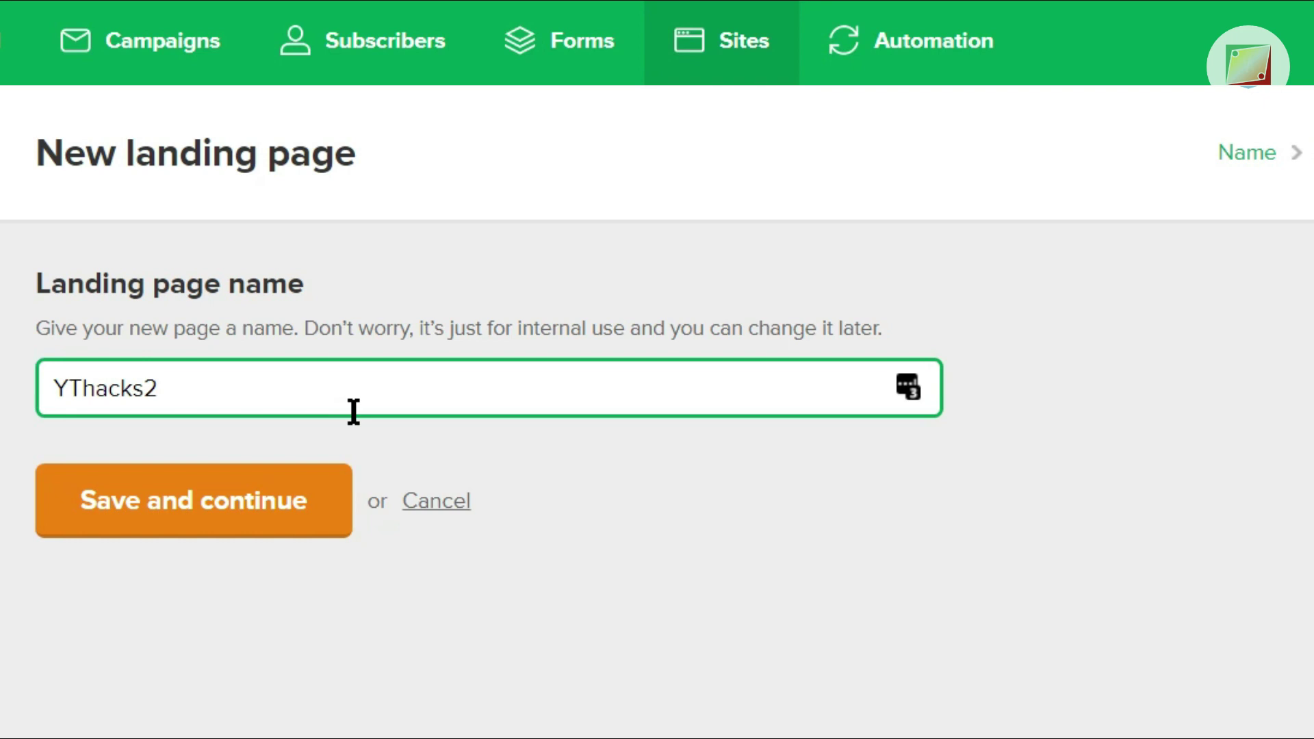
click(277, 503)
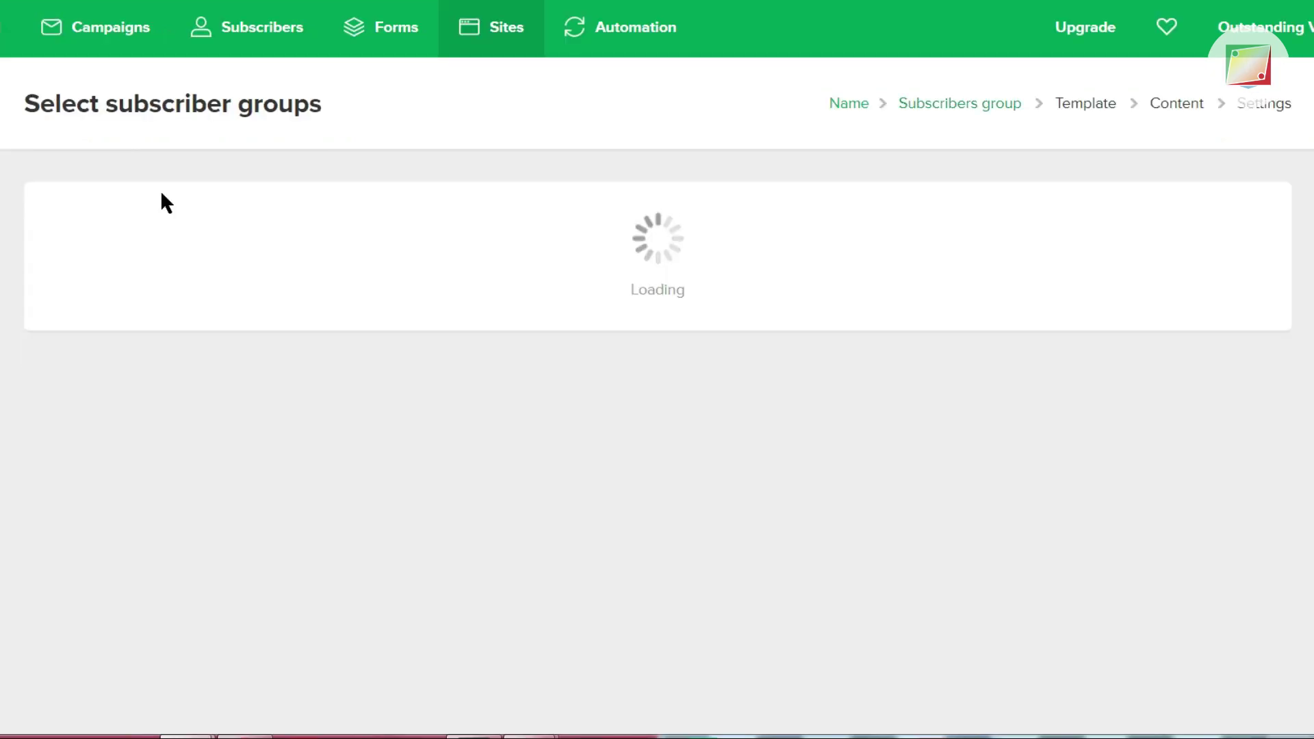
- Assign the landing page to the Prospects for YTM subscriber group and continue to template selection
scroll(560, 146, down, 1)
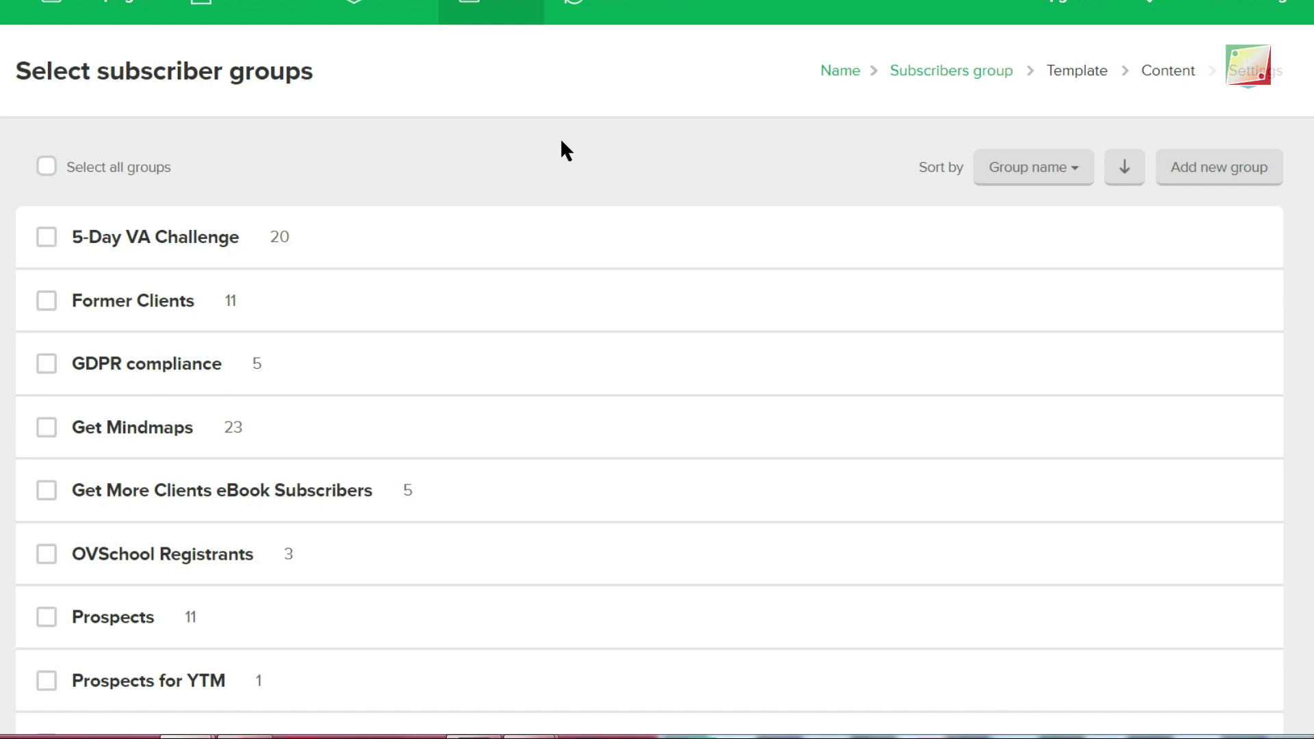
scroll(560, 138, down, 2)
click(44, 582)
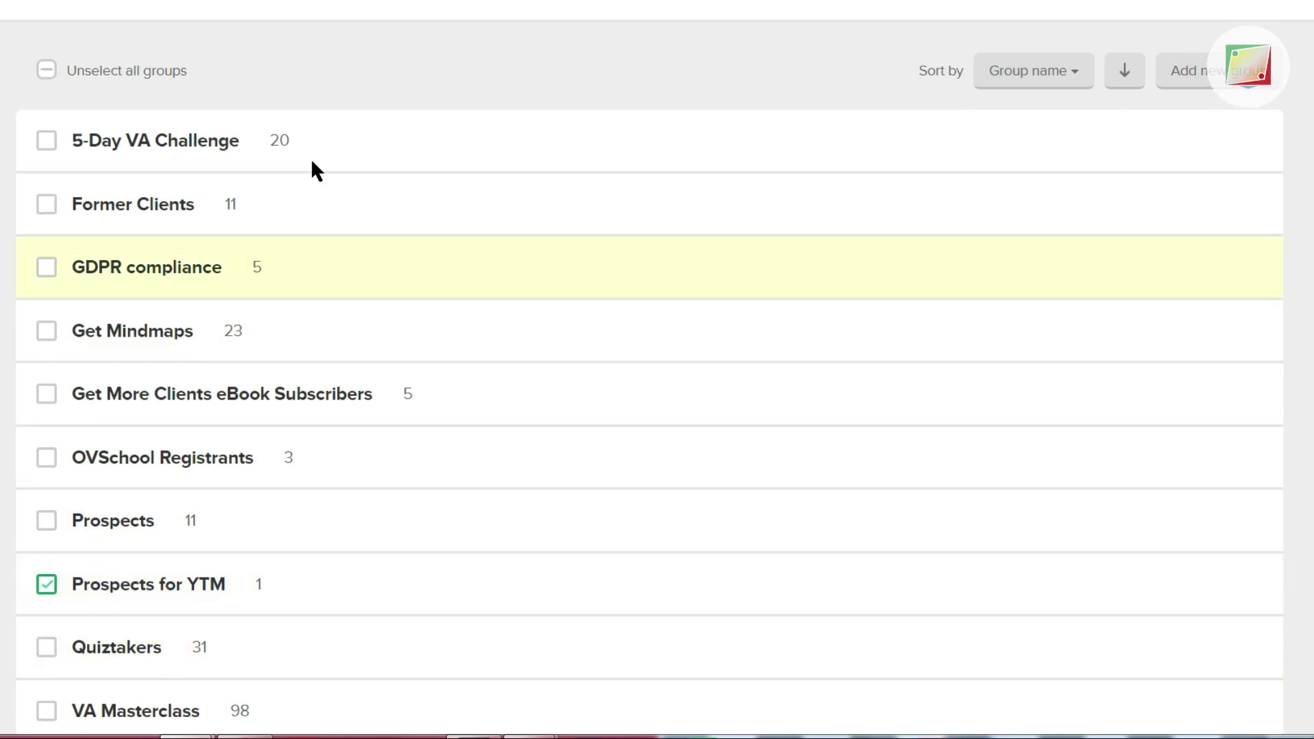
scroll(311, 164, up, 2)
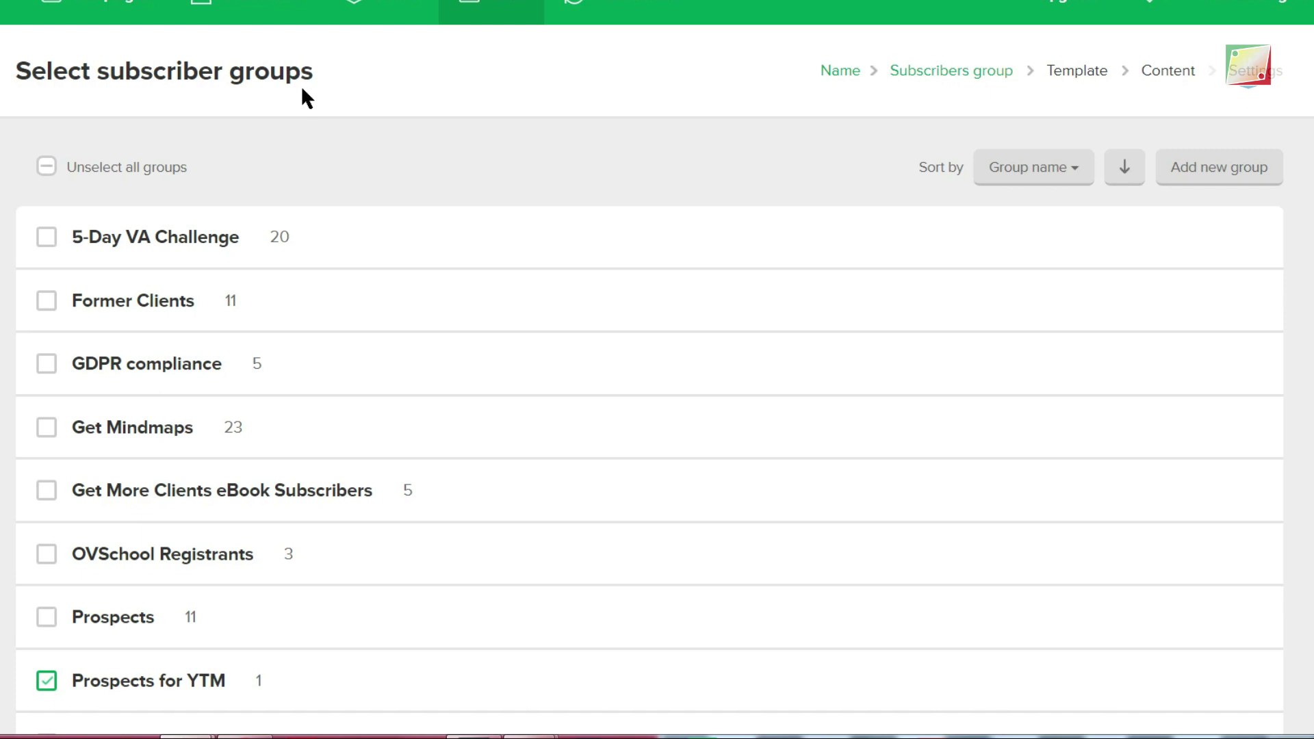
scroll(555, 388, down, 2)
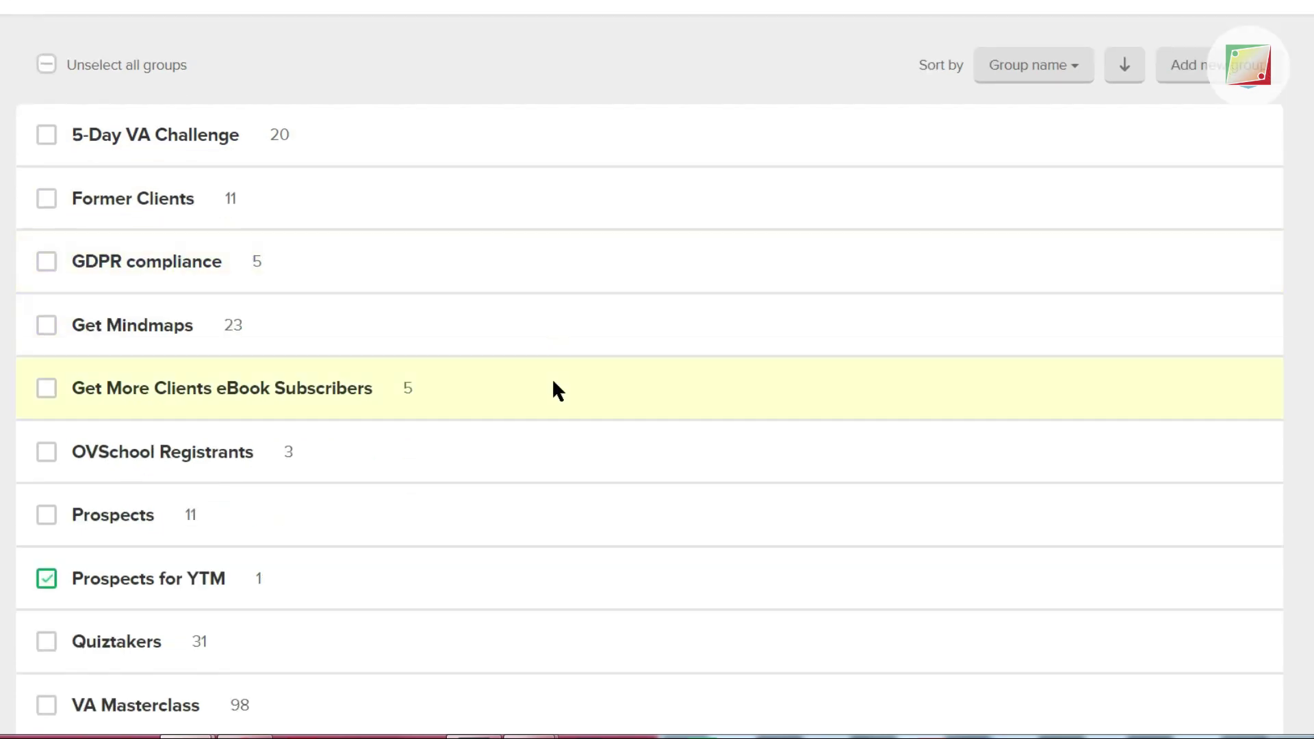
scroll(553, 383, down, 2)
click(190, 697)
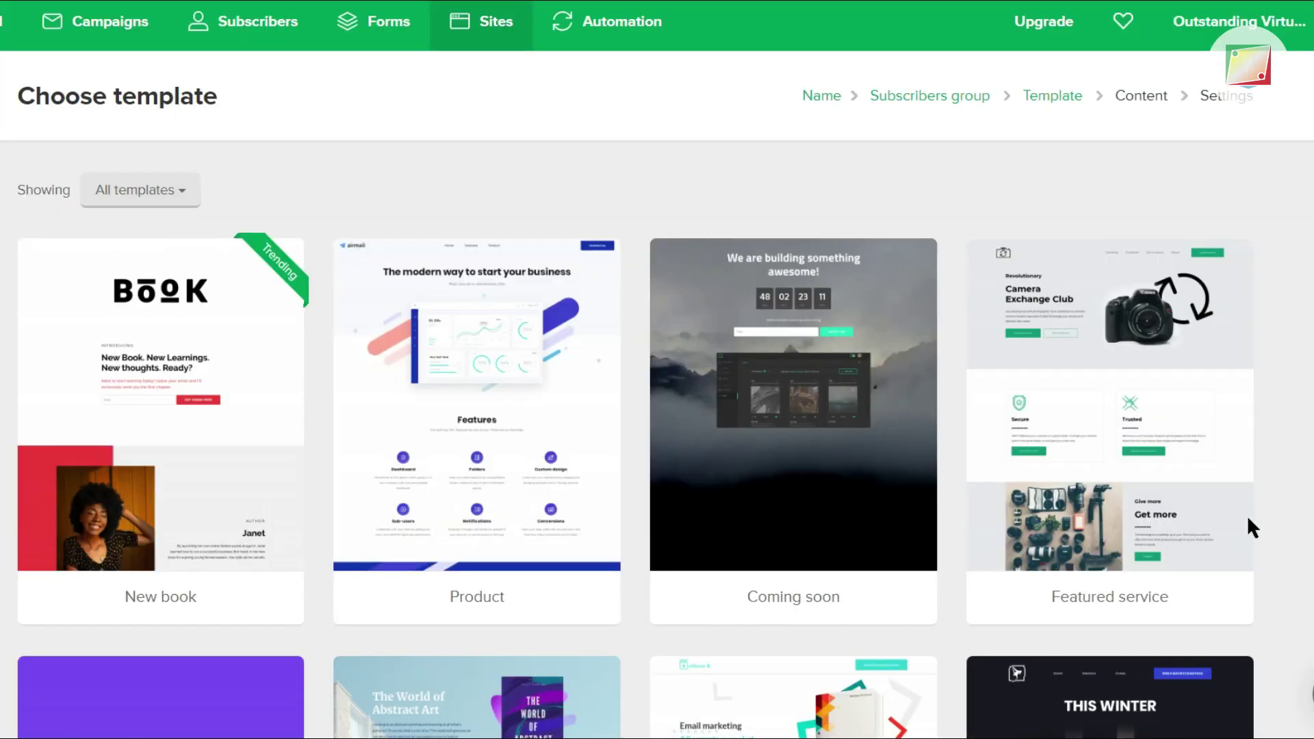
- Browse the available landing page templates, through to the last page of the gallery
scroll(1311, 694, down, 2)
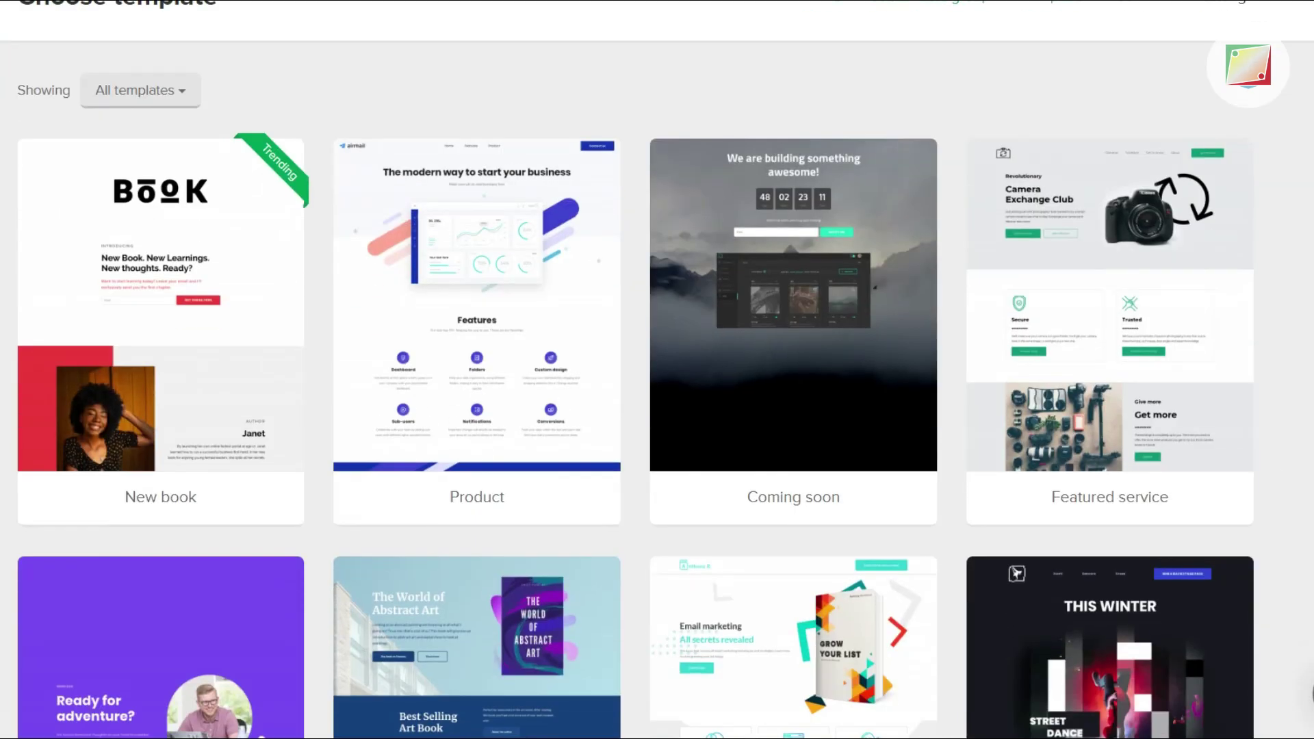
scroll(1311, 694, down, 2)
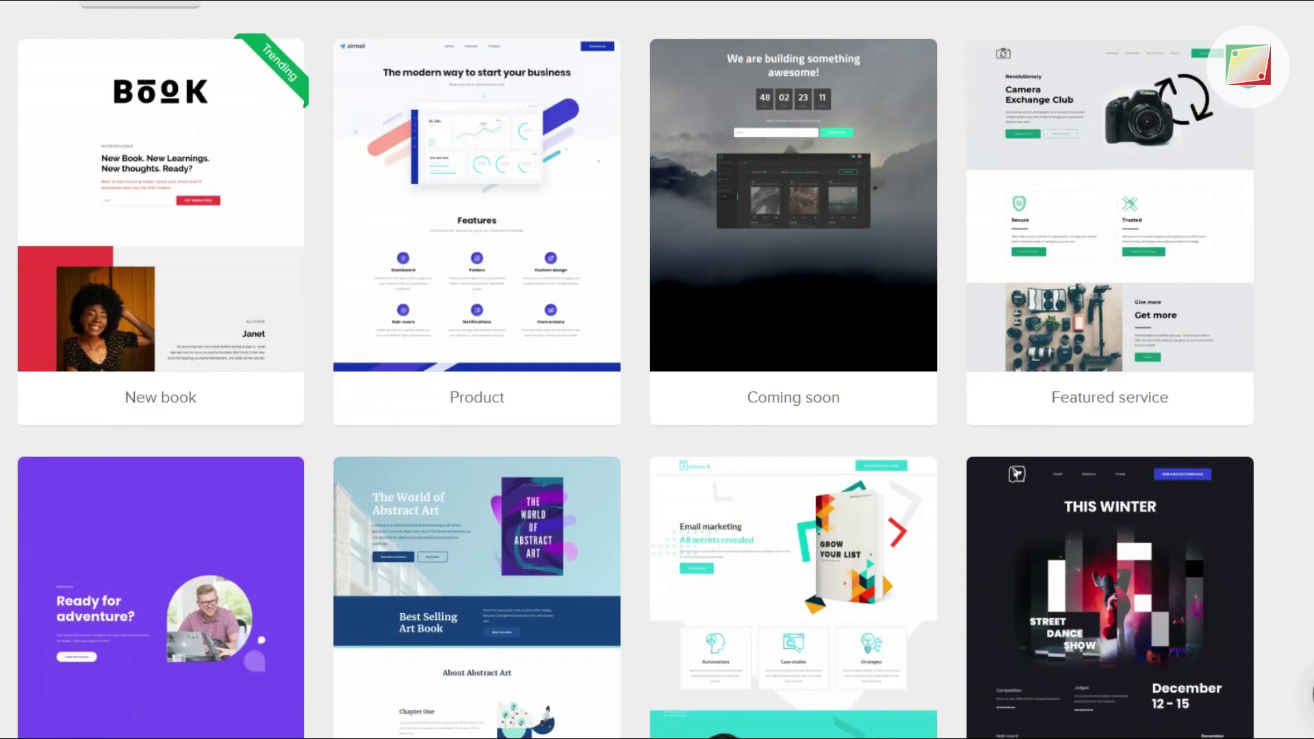
scroll(1311, 695, down, 6)
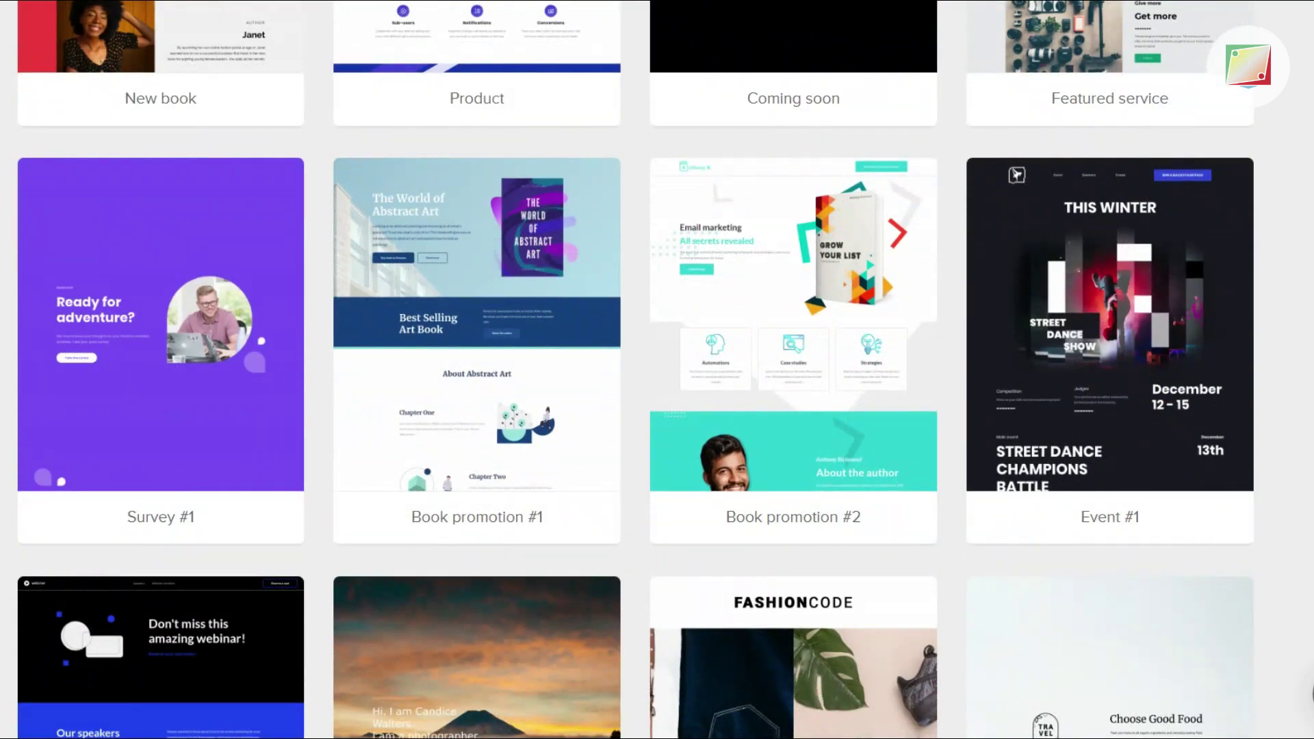
scroll(484, 587, down, 4)
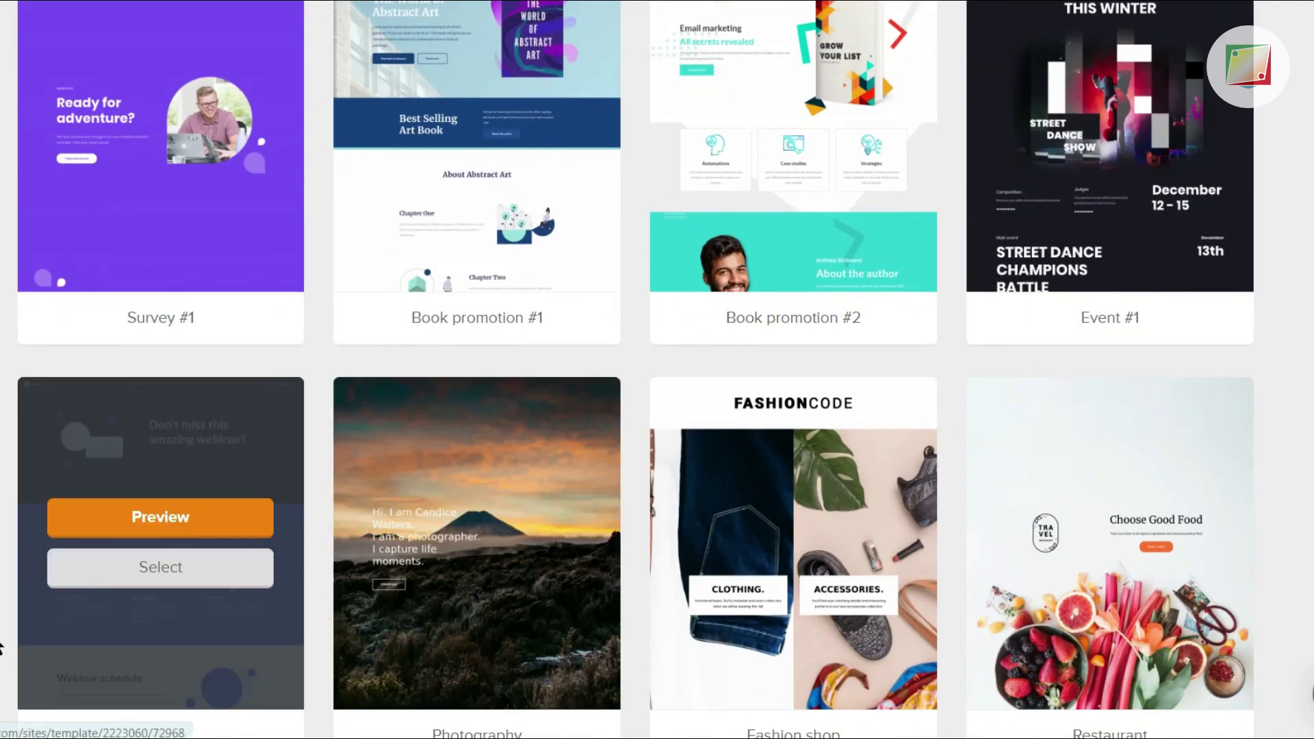
scroll(57, 591, down, 2)
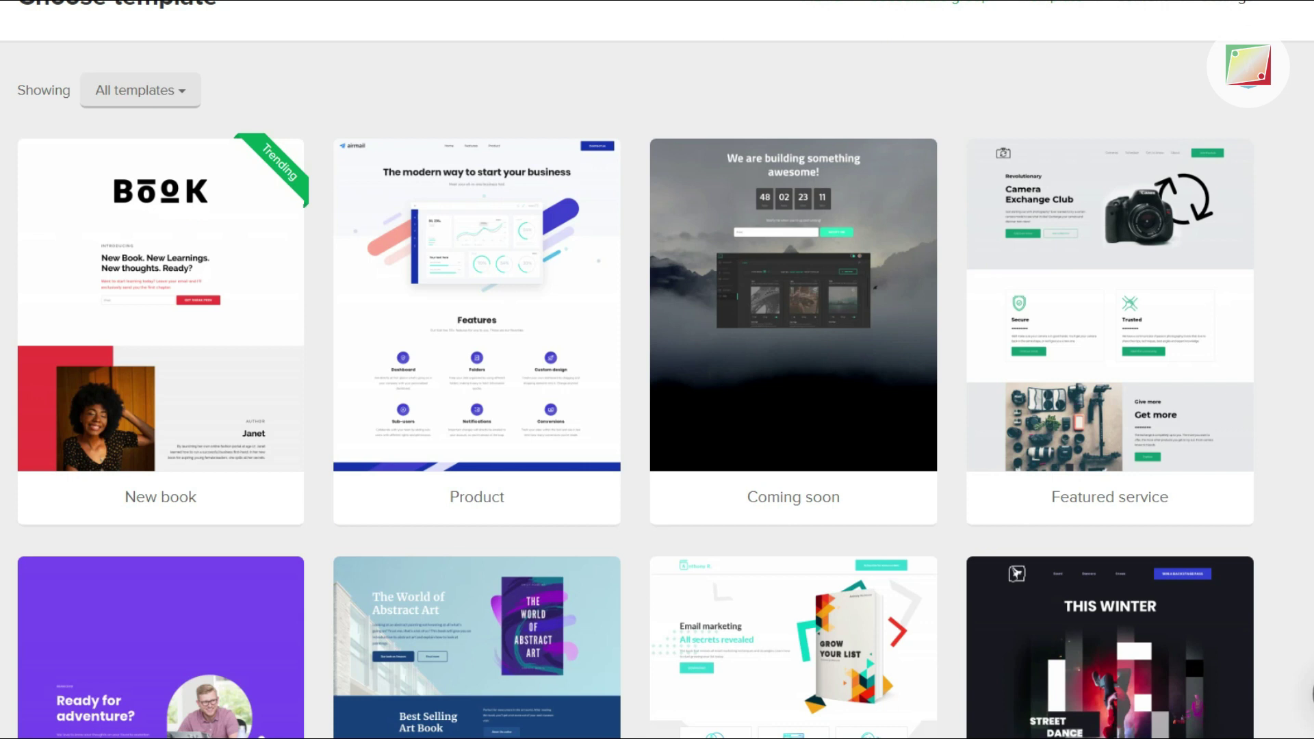
scroll(657, 369, down, 4)
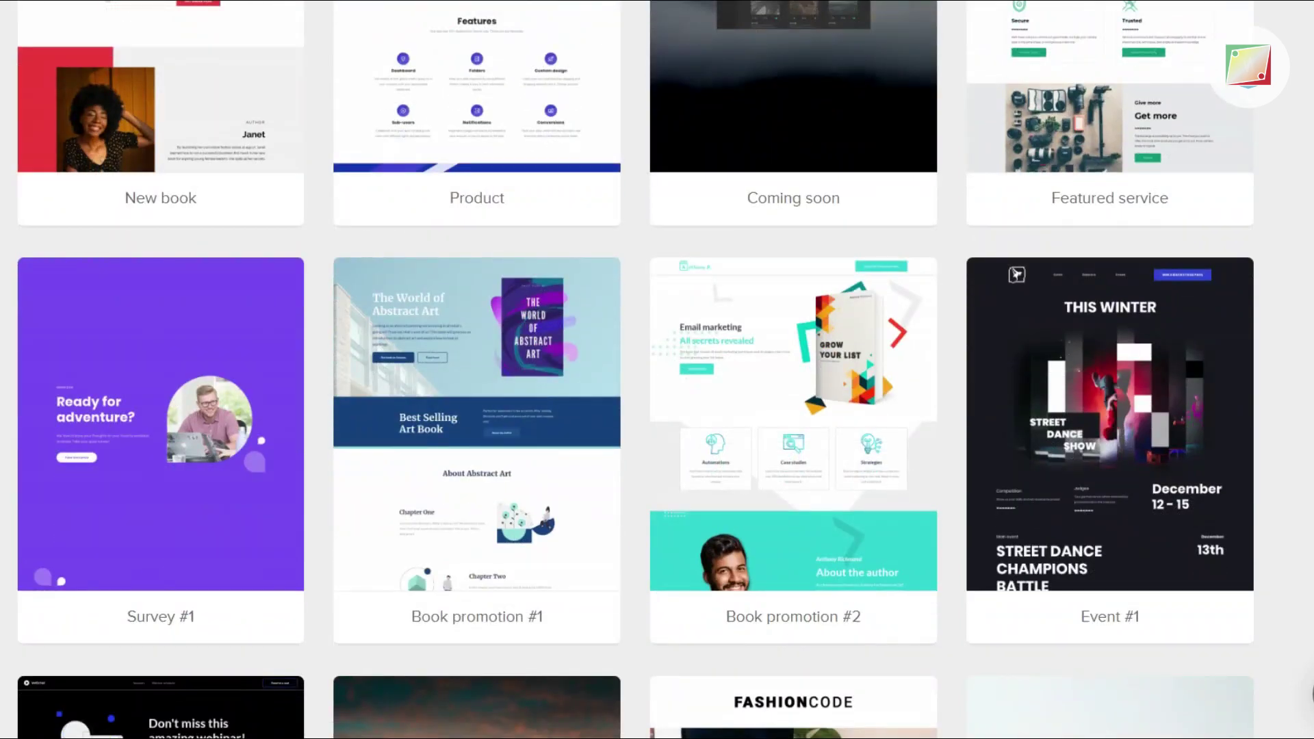
scroll(657, 370, down, 3)
scroll(657, 370, down, 2)
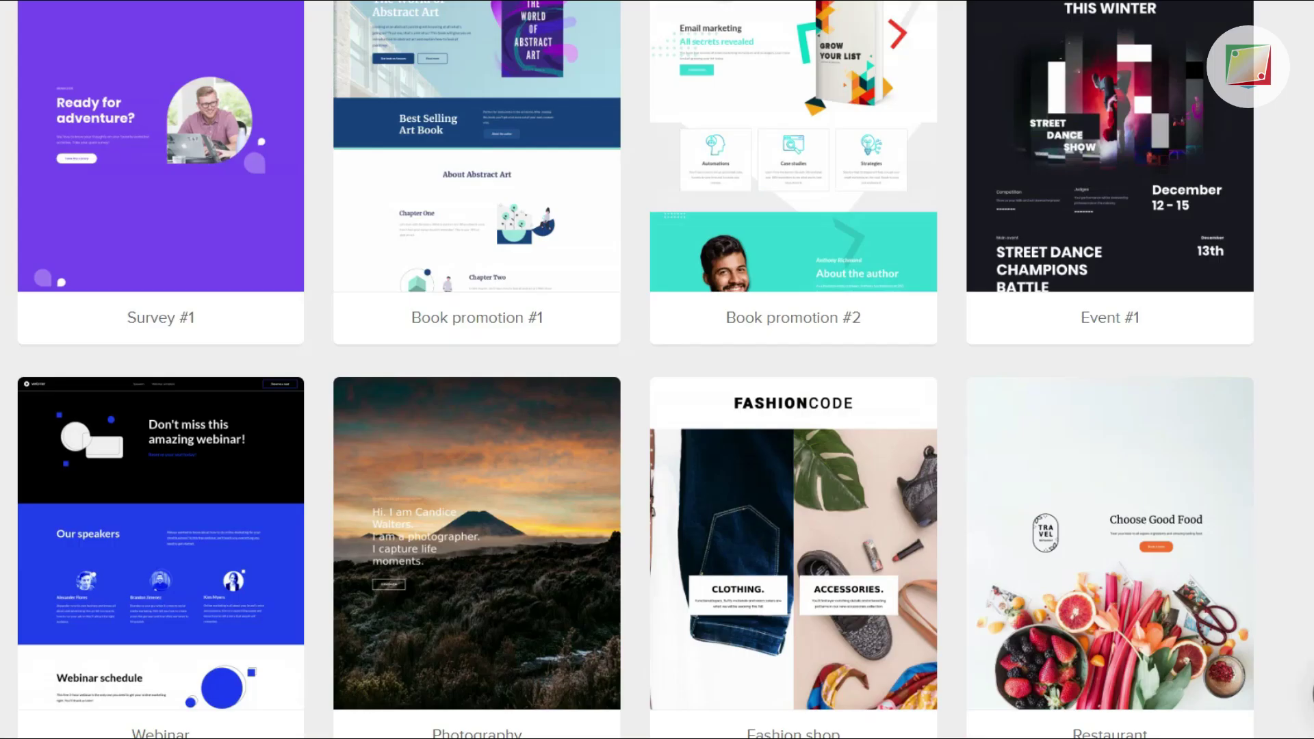
scroll(878, 364, down, 3)
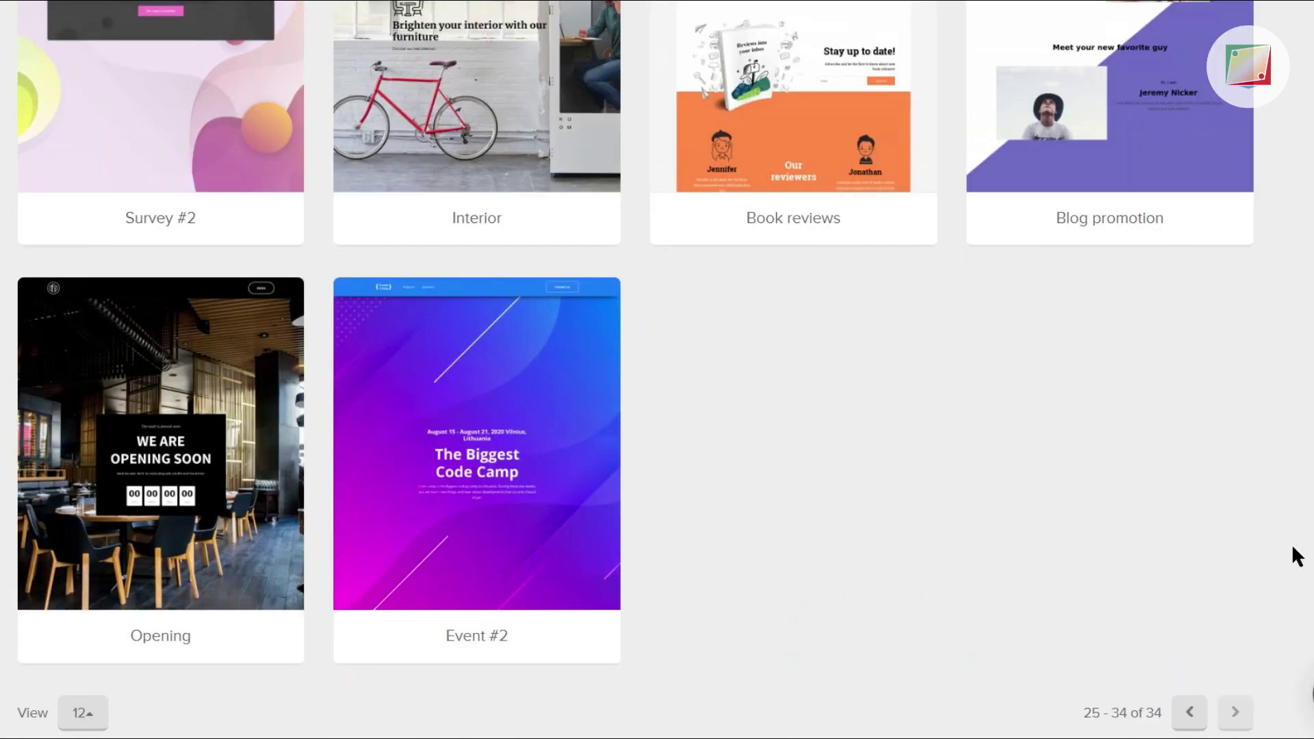
scroll(1294, 551, up, 10)
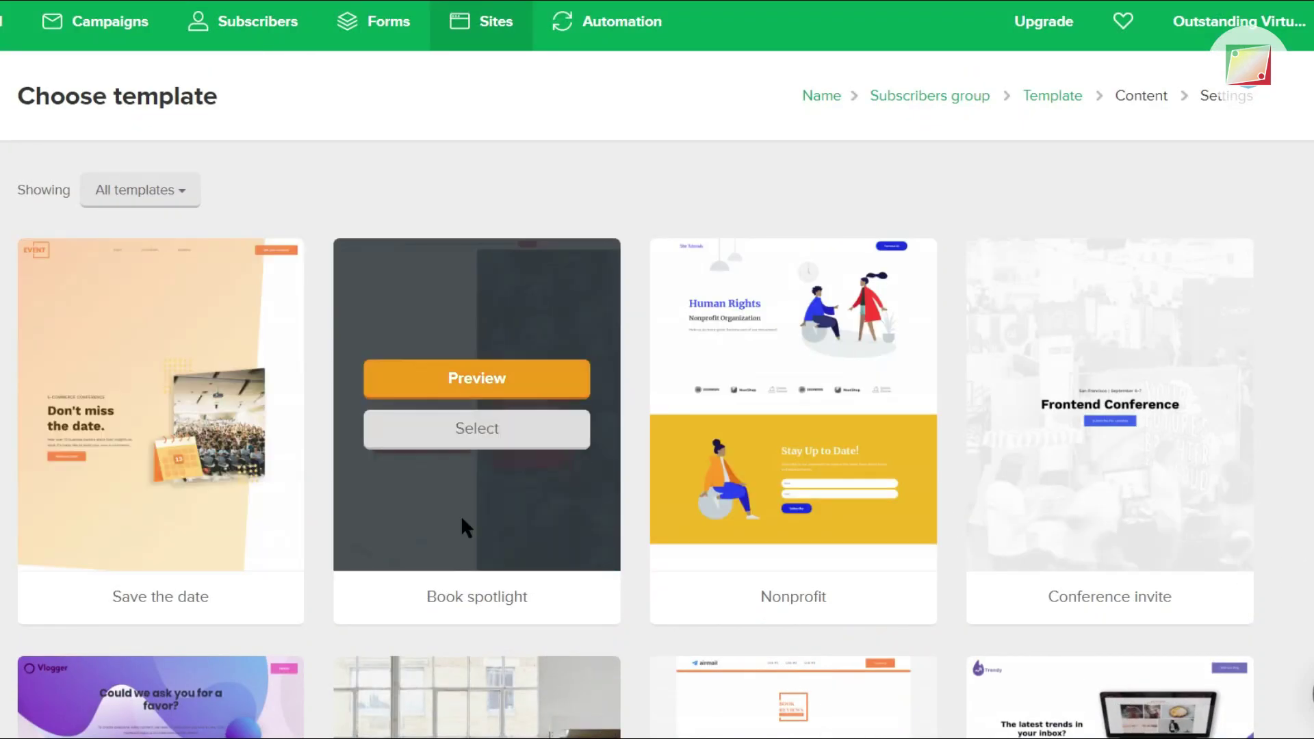
- Preview the Book spotlight template and use it for the landing page
mouse_move(481, 488)
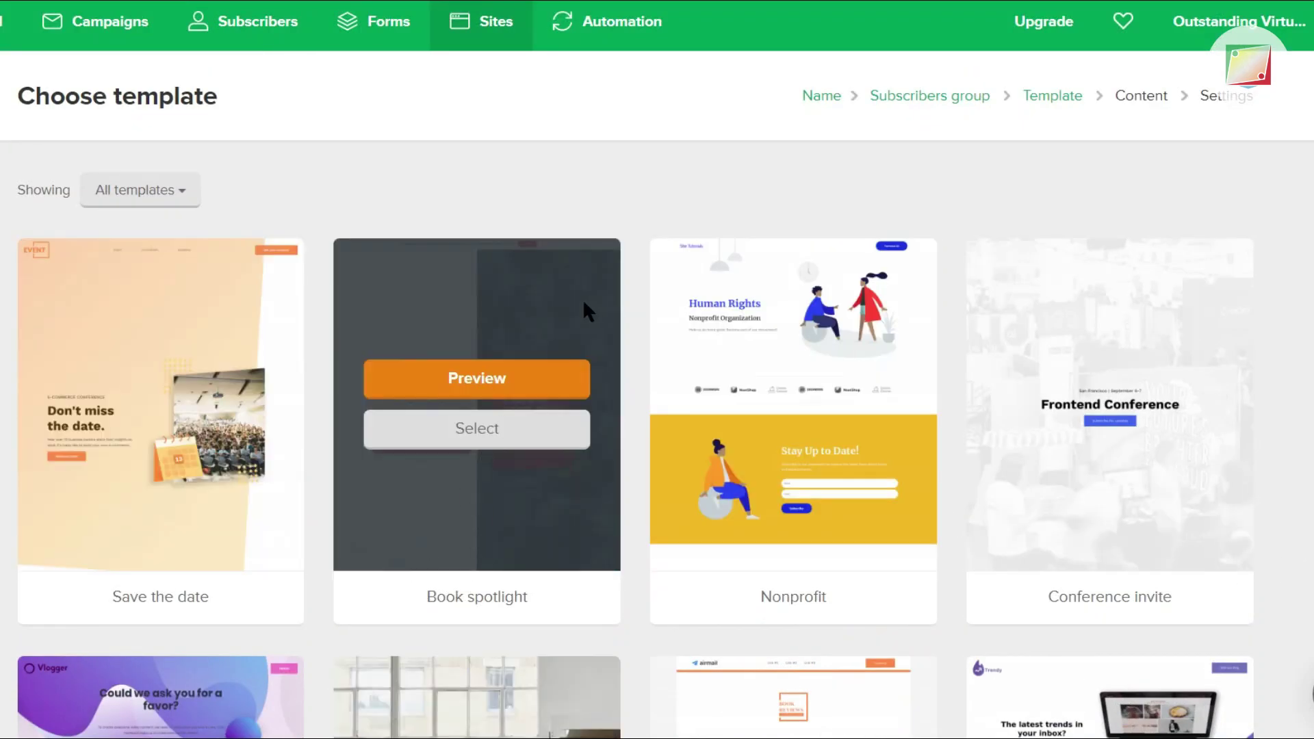
click(537, 385)
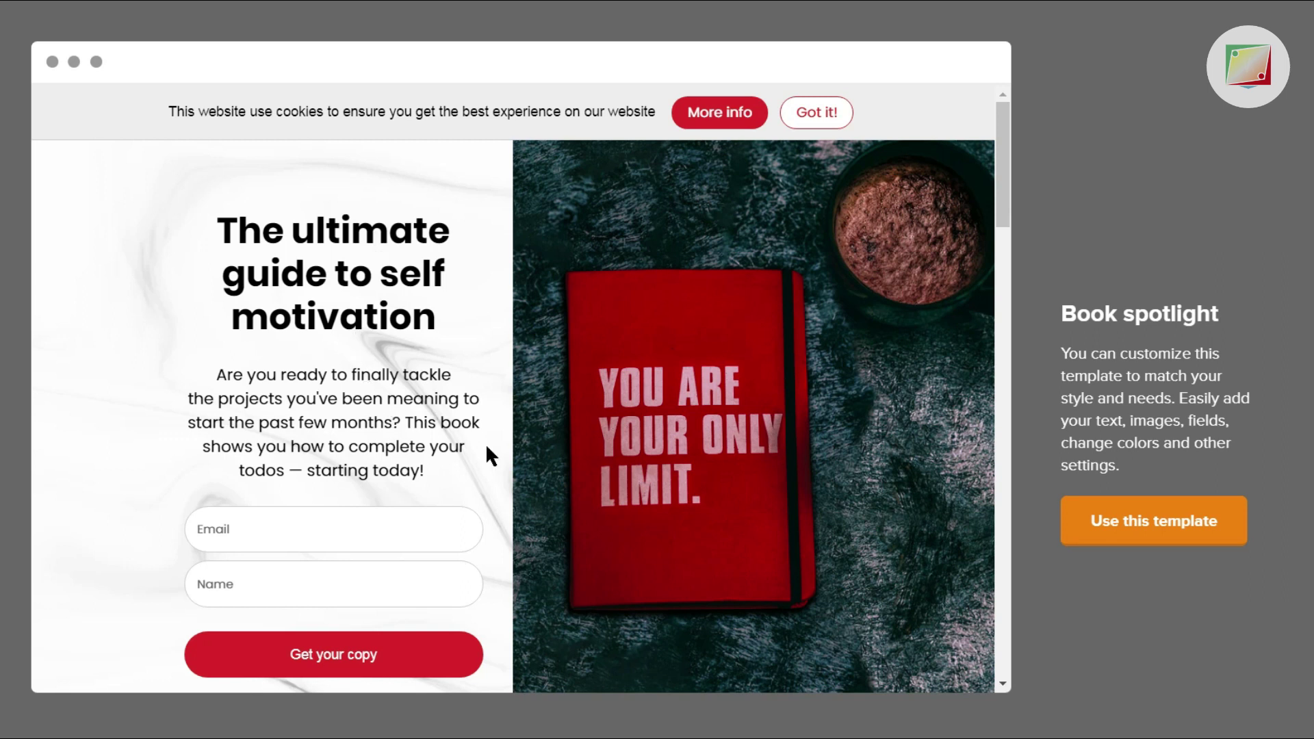
click(1150, 521)
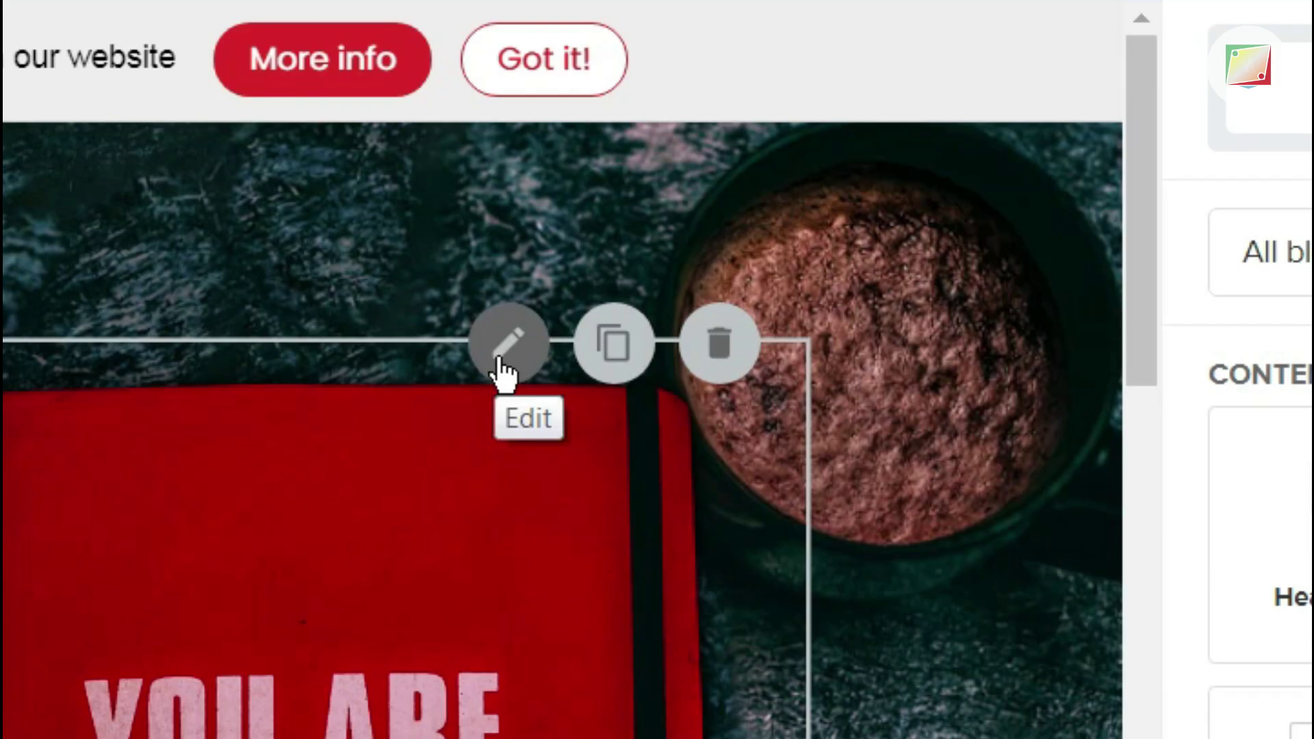
- Open the signup form block for editing and duplicate the block
click(510, 364)
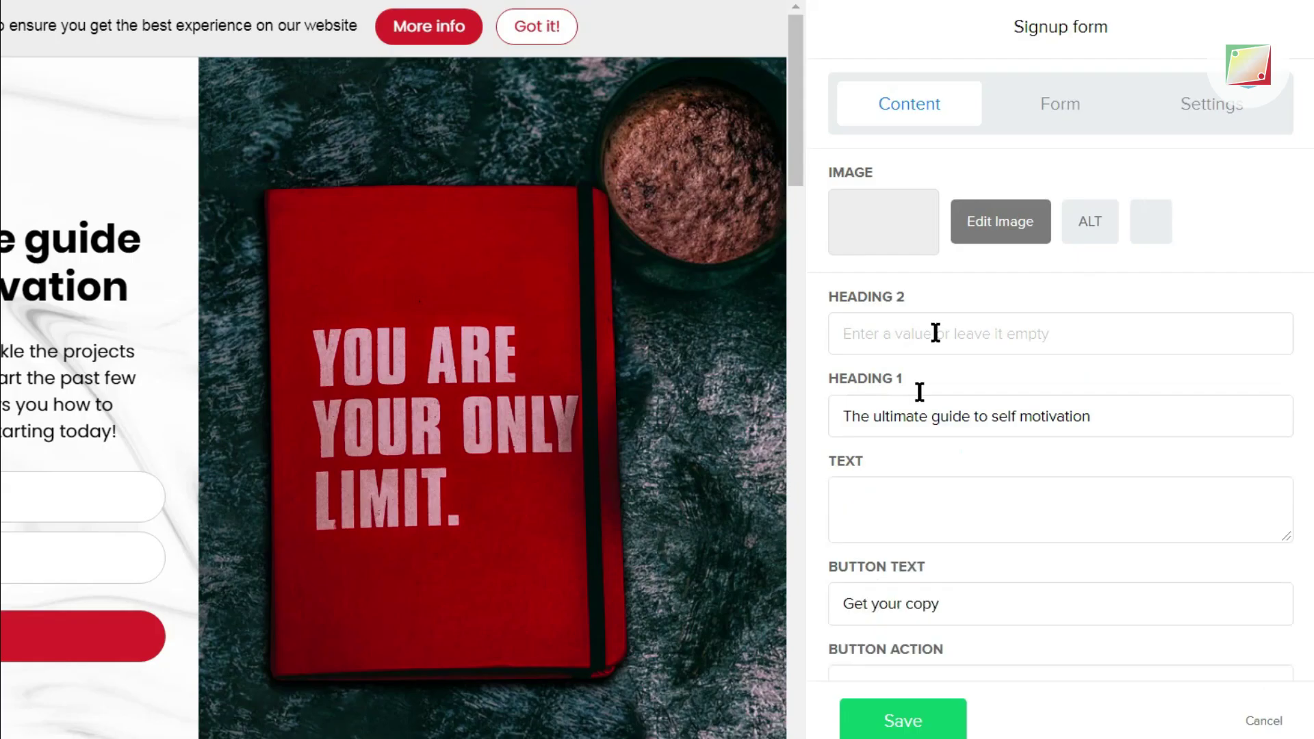
mouse_move(411, 239)
click(570, 168)
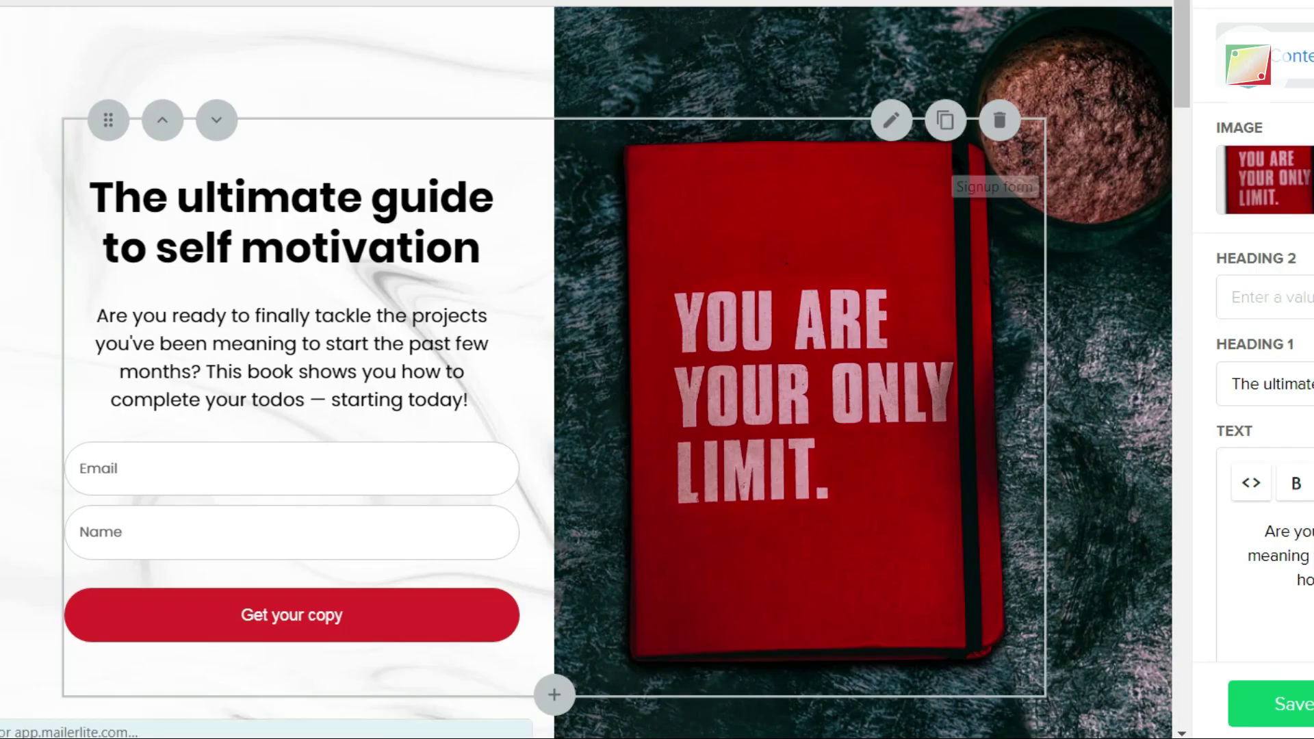
- Remove the duplicated signup form block from the landing page
scroll(905, 200, down, 5)
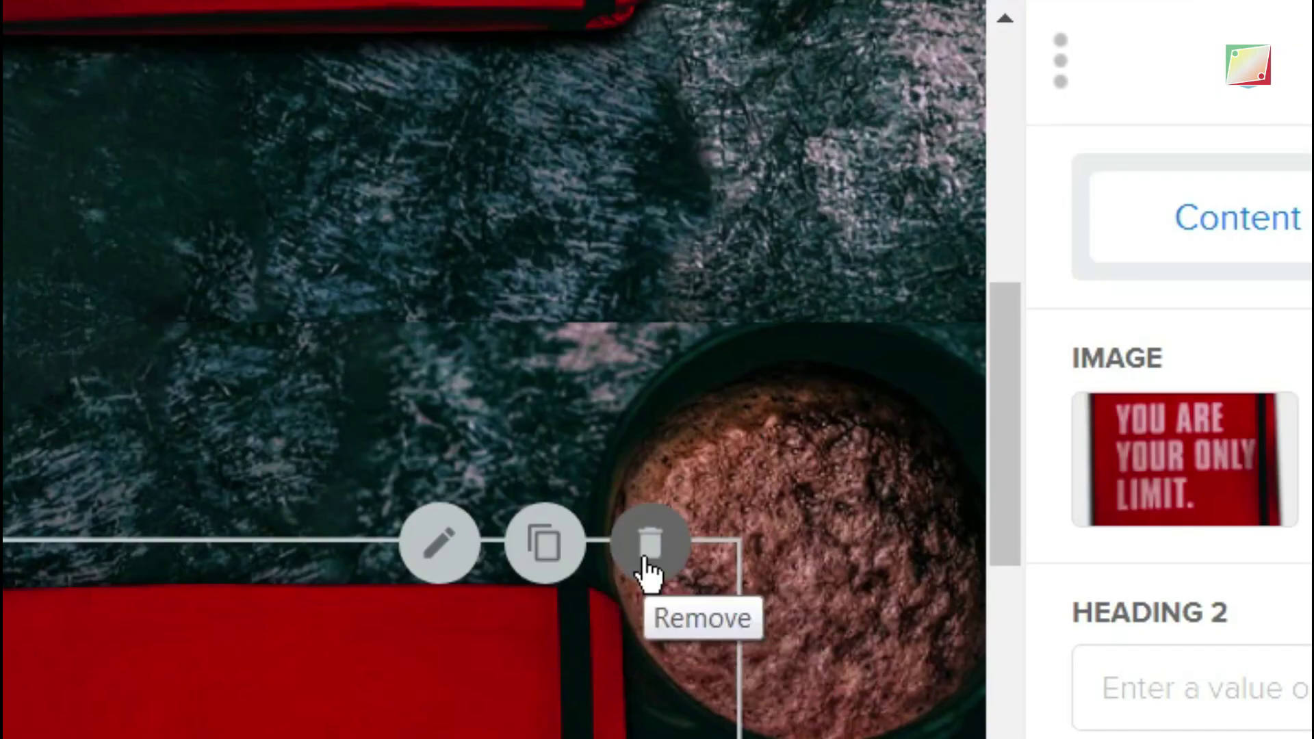
click(646, 561)
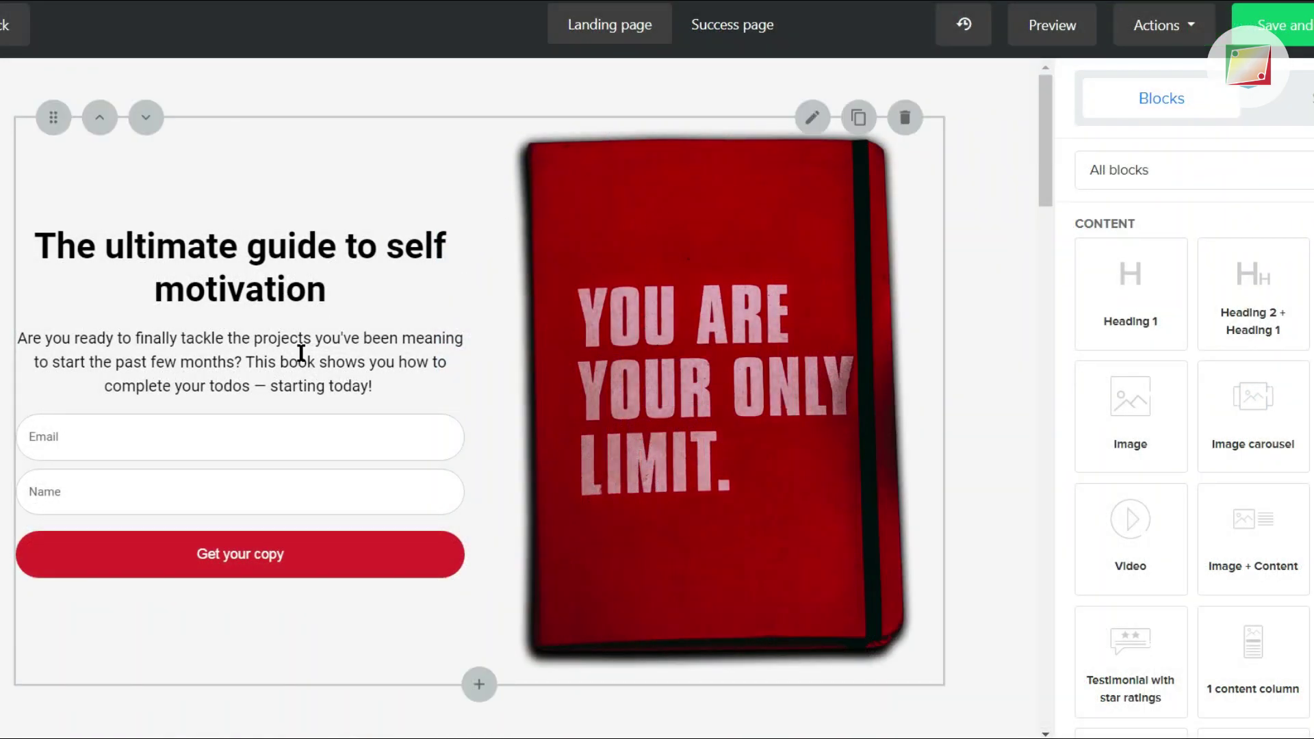
scroll(517, 506, down, 3)
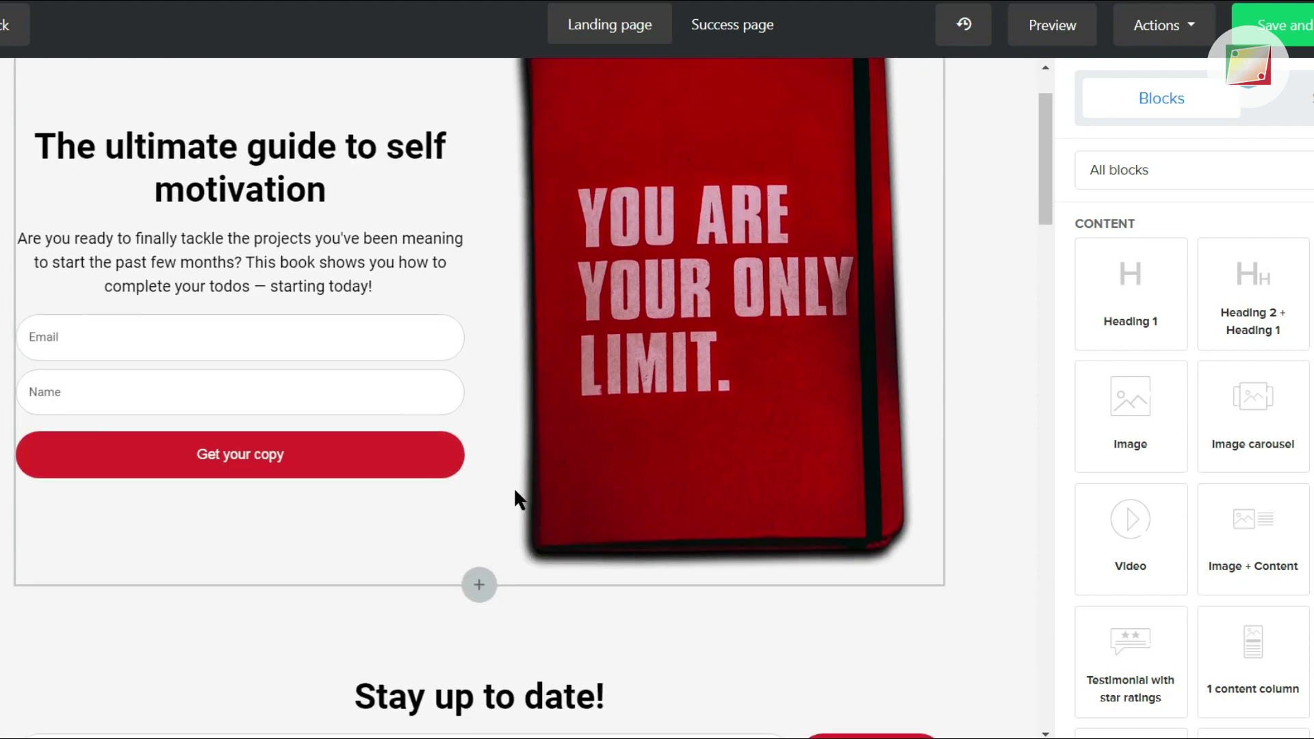
- Add a Simple signup form block directly below the book signup form
scroll(517, 490, down, 1)
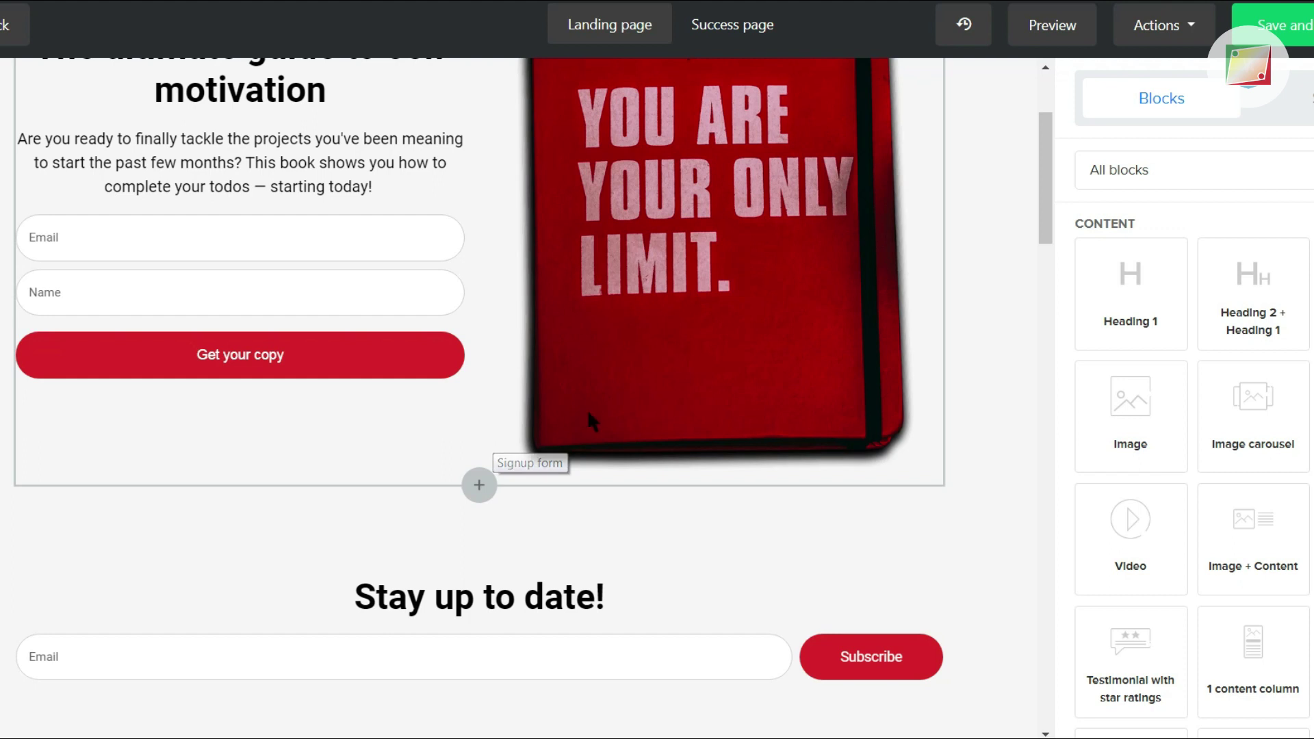
scroll(684, 273, up, 4)
mouse_move(908, 134)
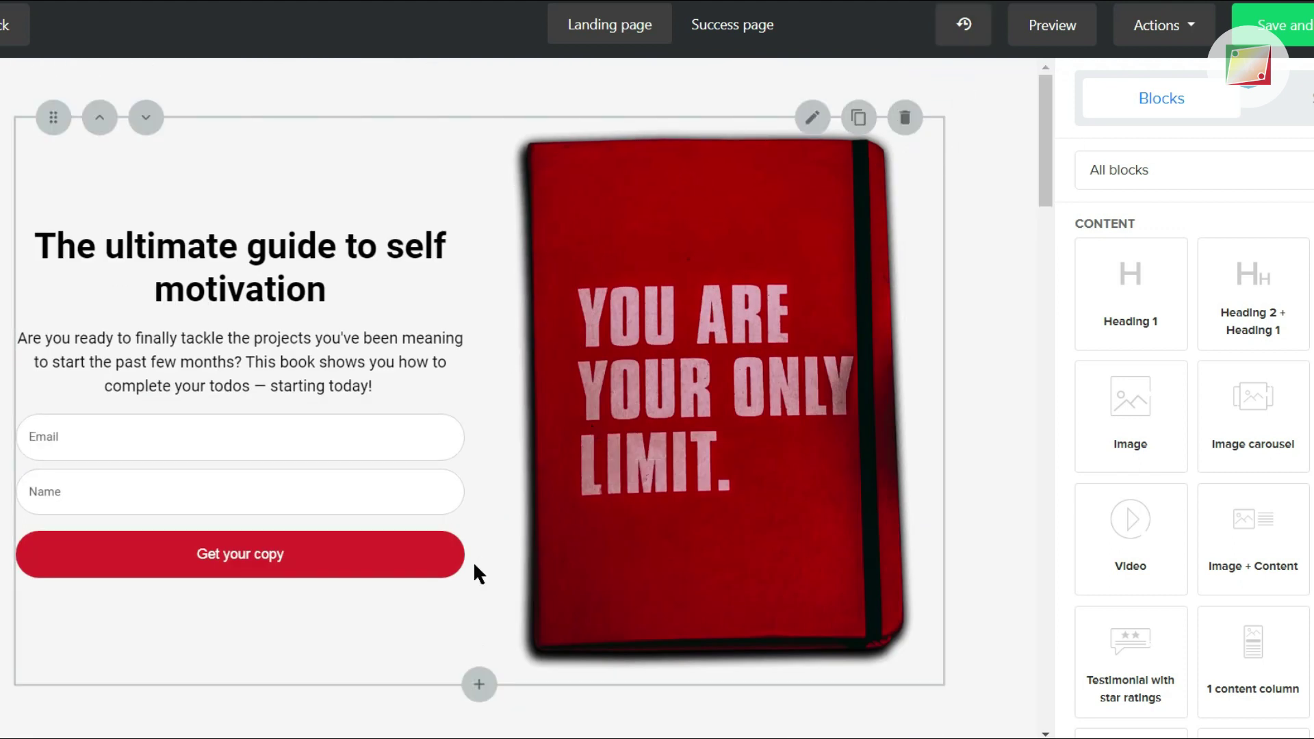
click(482, 681)
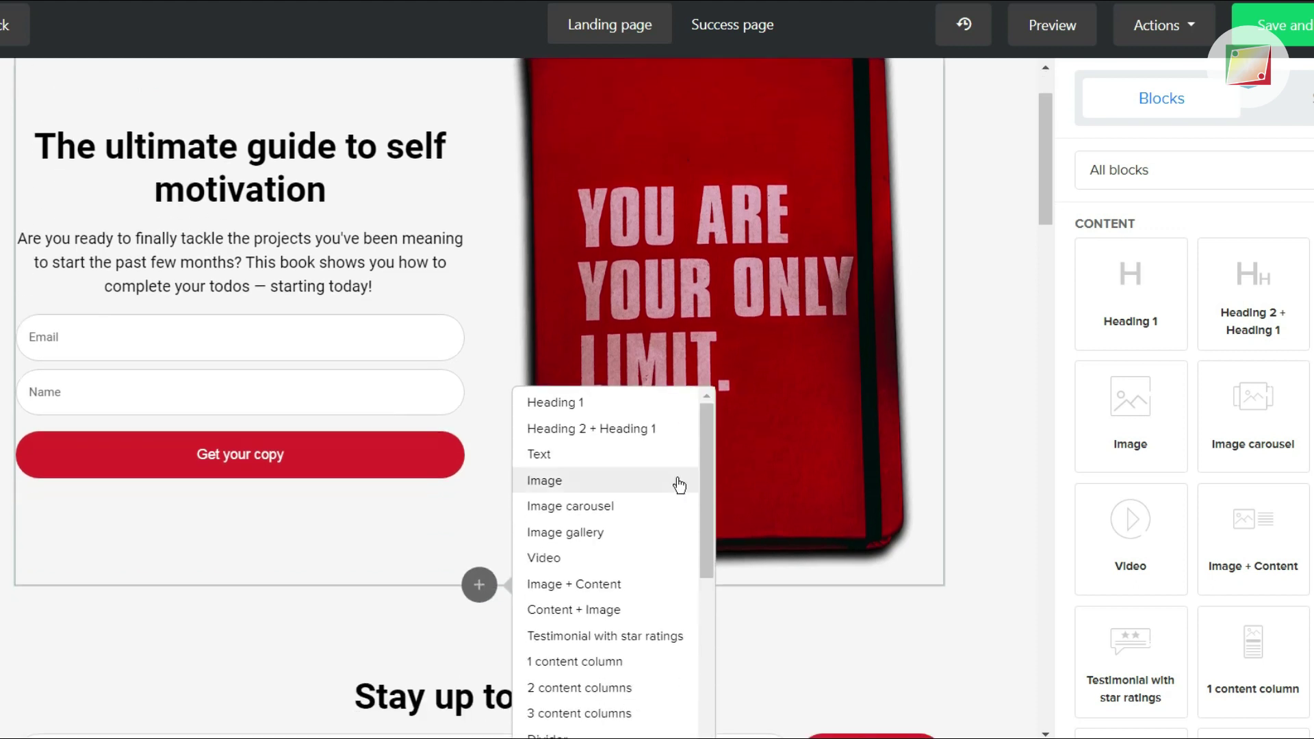
scroll(680, 486, down, 2)
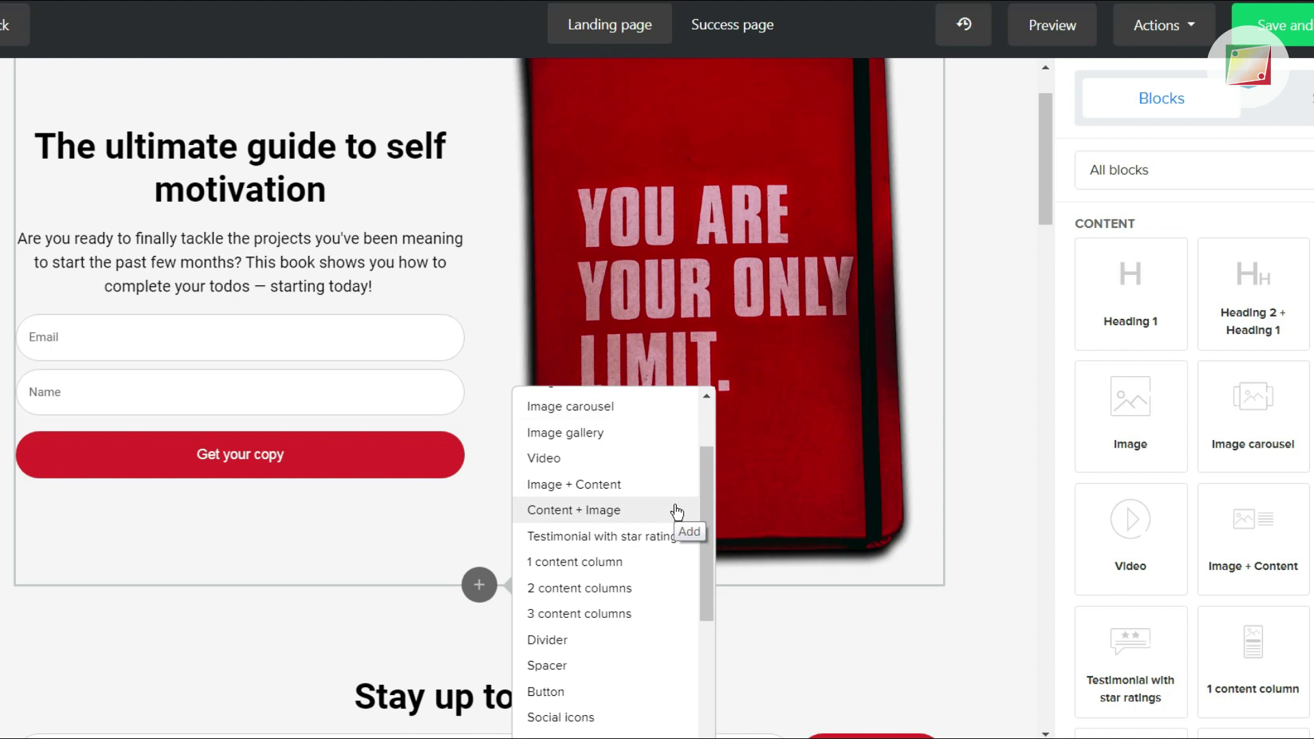
scroll(676, 512, down, 4)
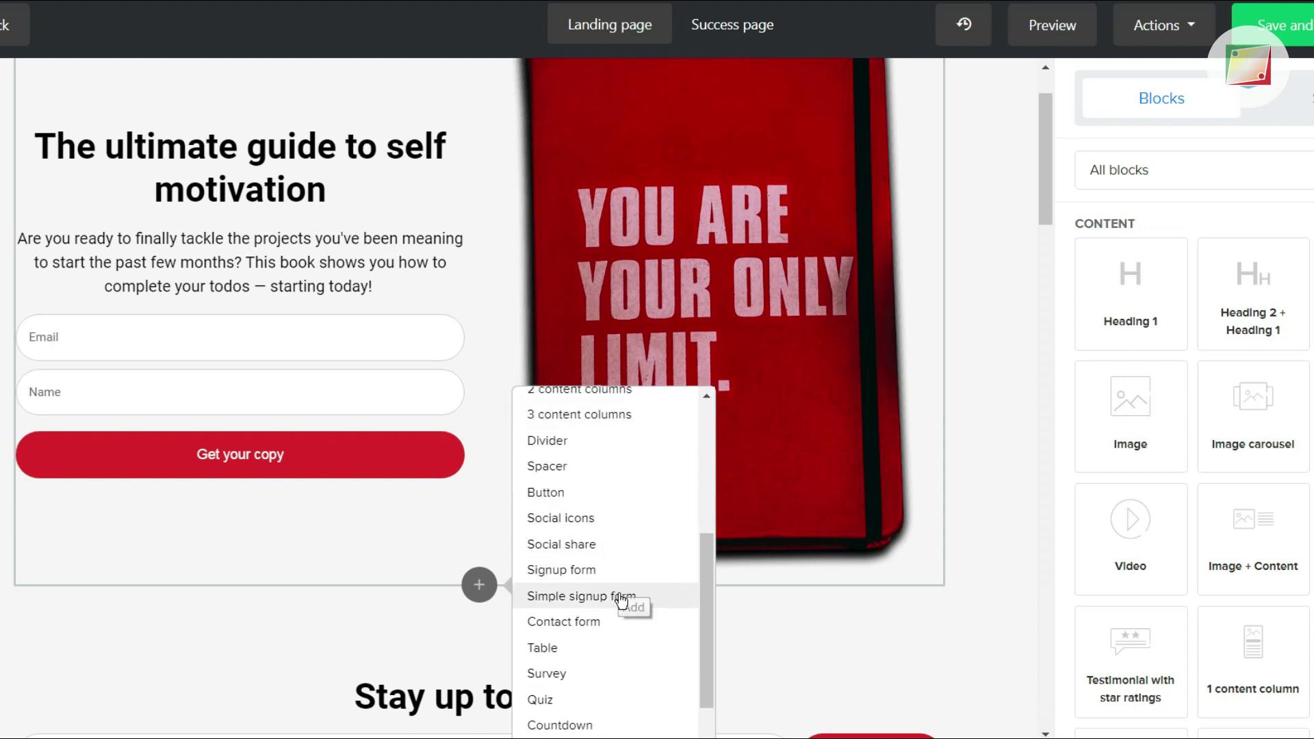
click(620, 599)
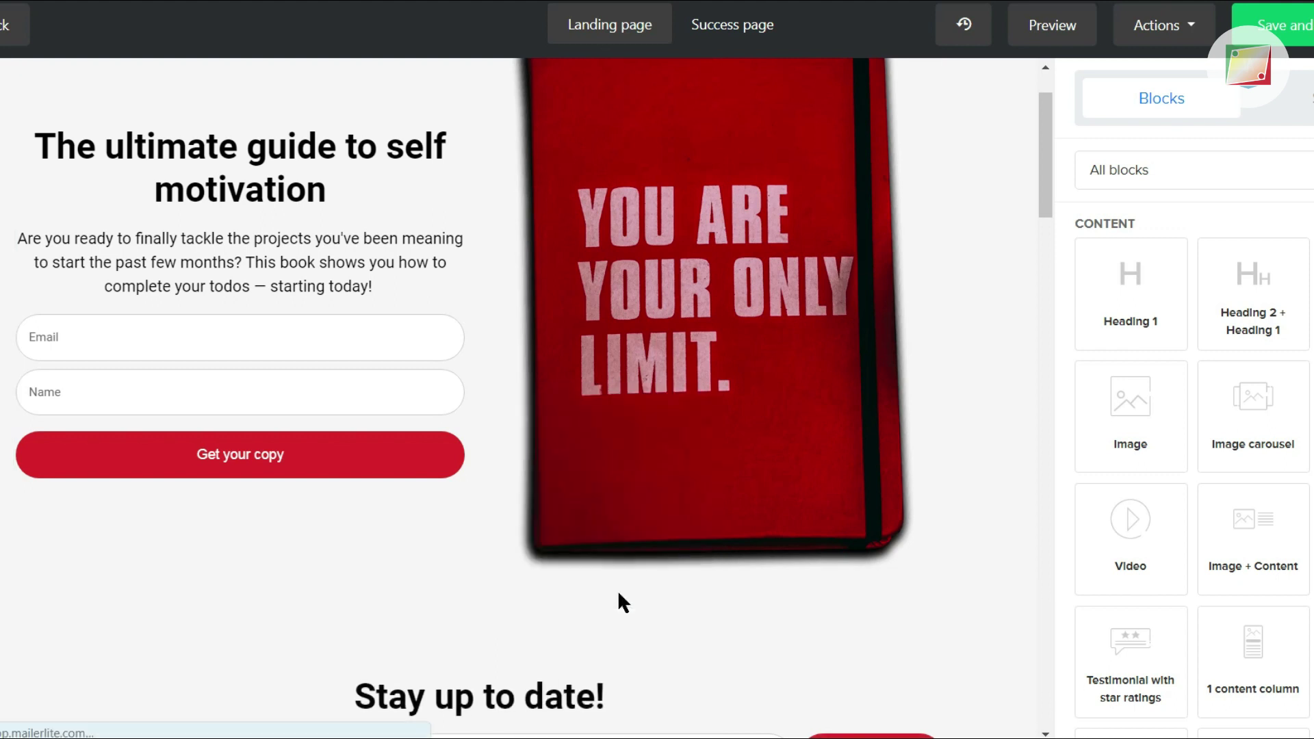
- Delete the second of the two adjacent "Stay up to date!" simple signup form blocks
scroll(621, 596, down, 3)
scroll(557, 542, down, 3)
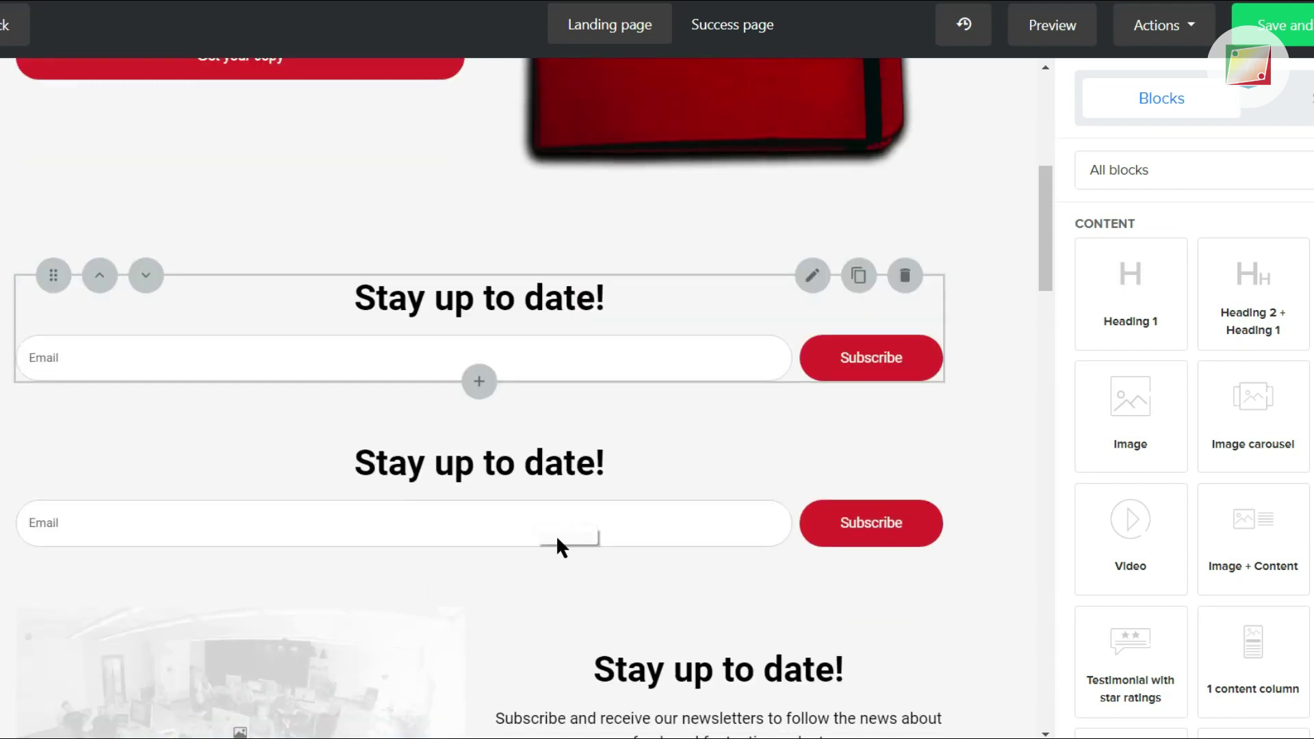
click(904, 440)
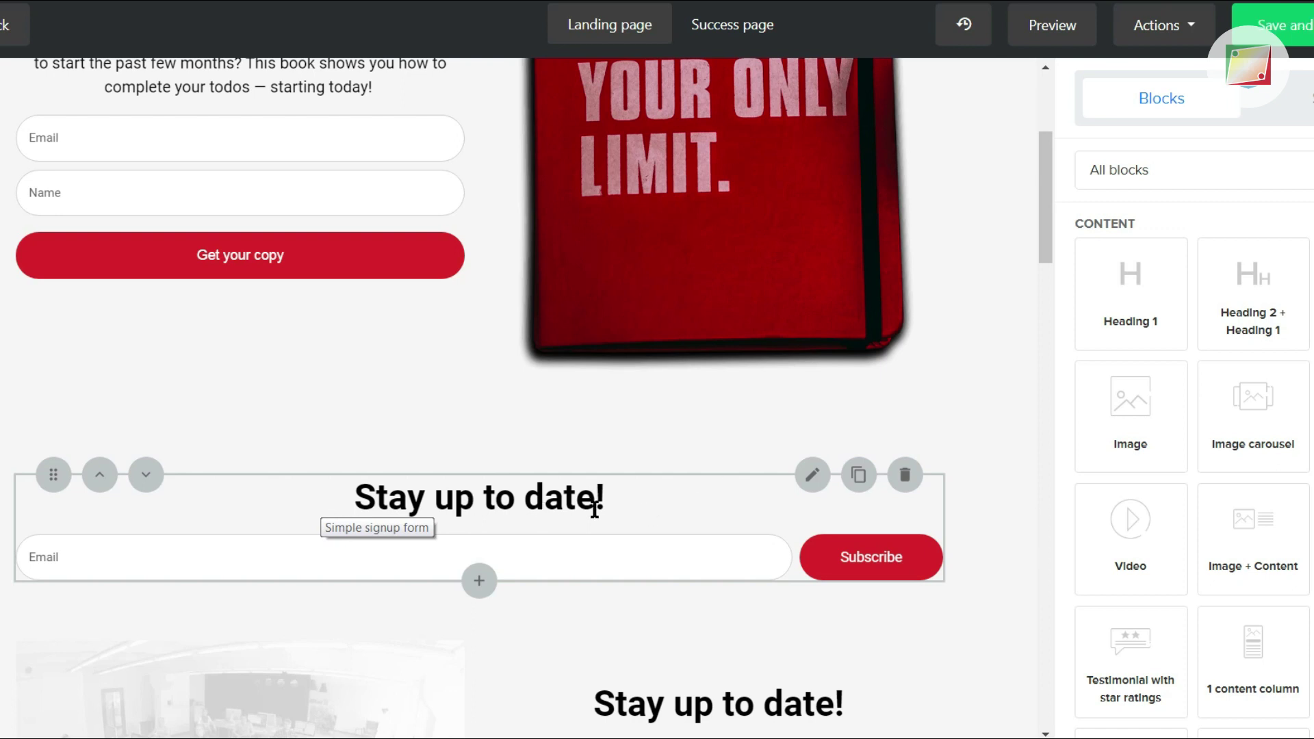
- Delete the book signup form block and the "Stay up to date!" signup block with the office image
scroll(610, 510, up, 4)
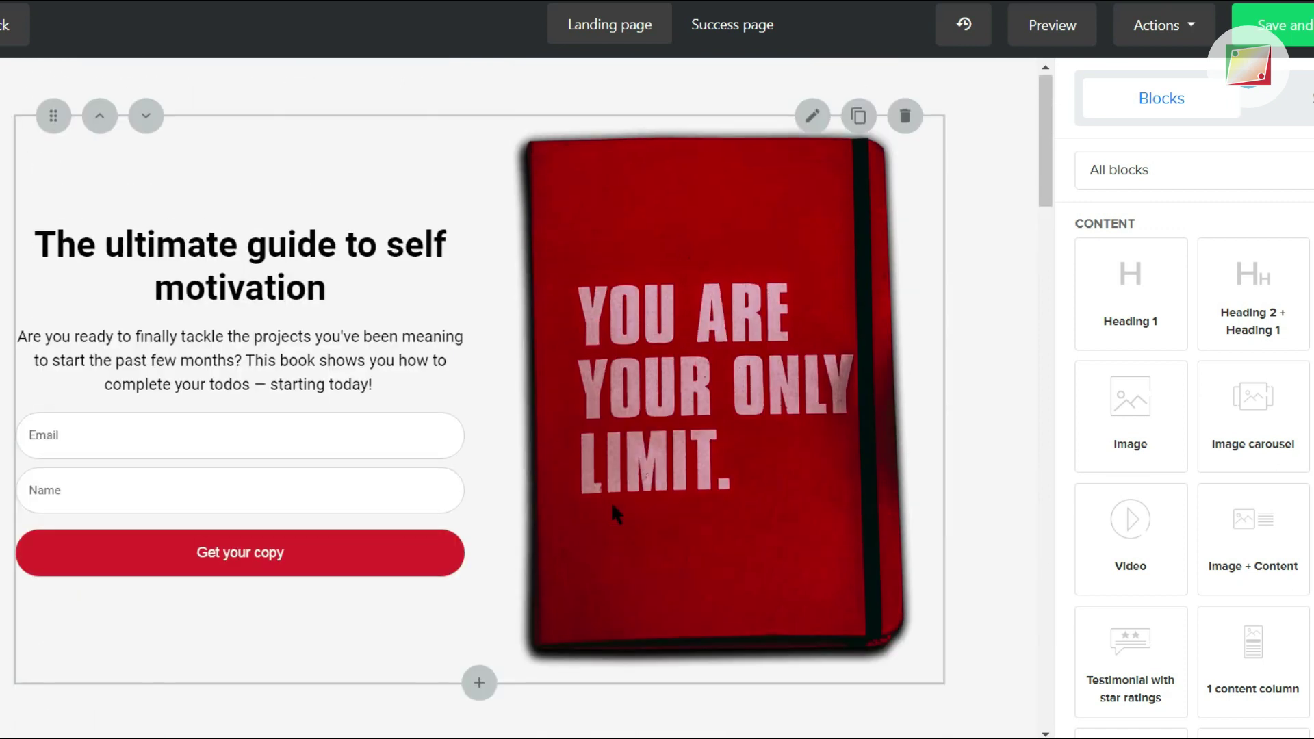
click(913, 117)
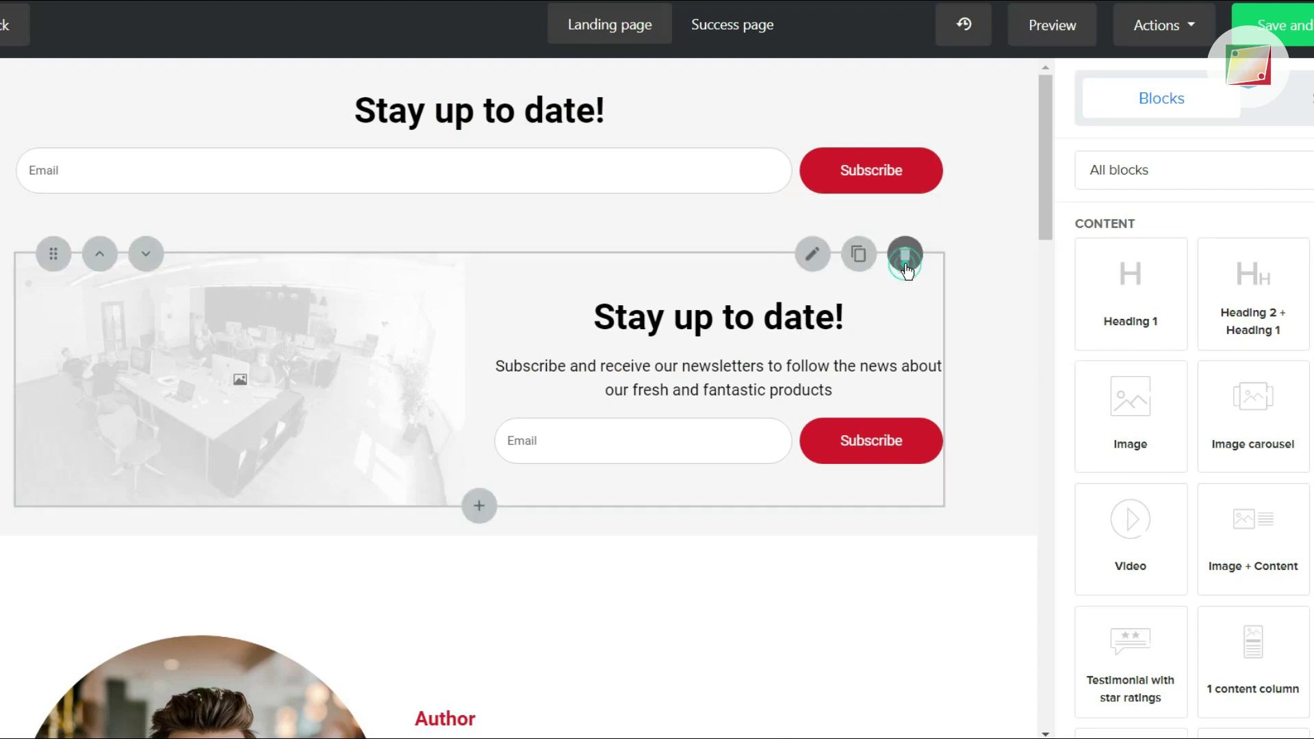
click(905, 256)
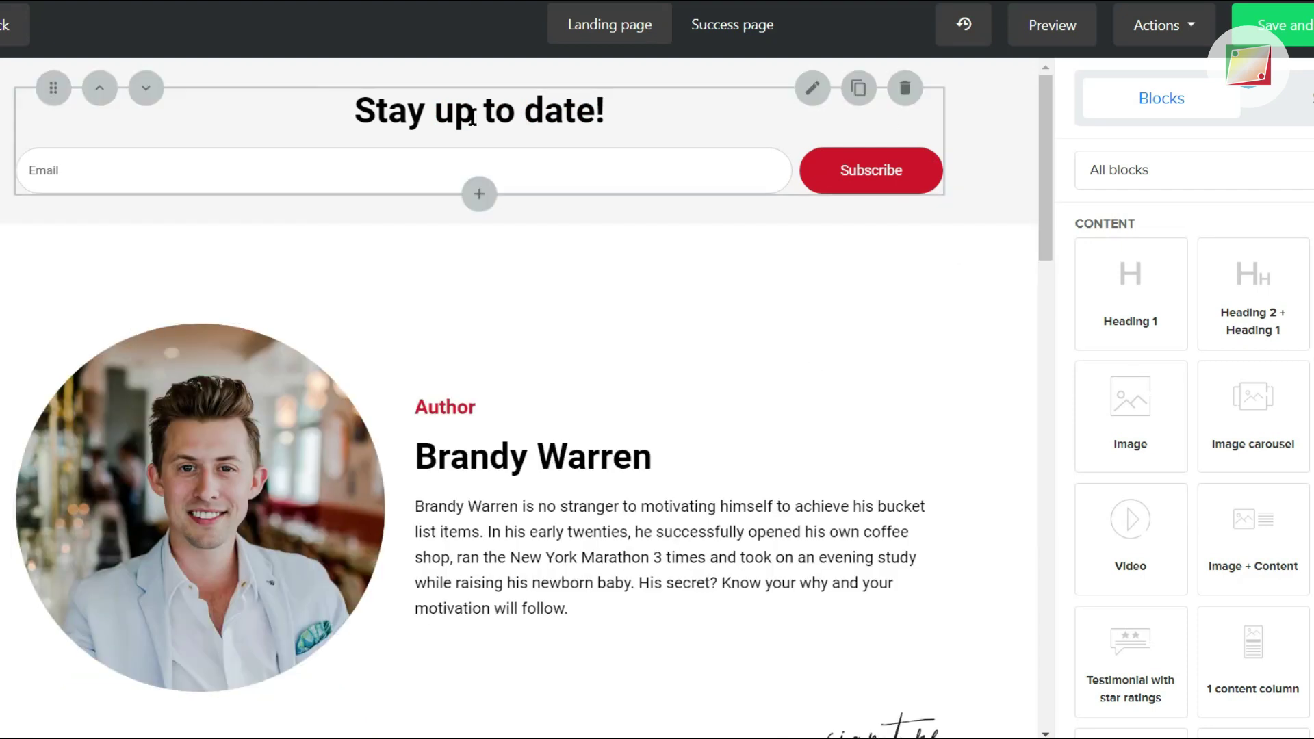
- Open the simple signup form block for editing and copy the infographic headline from the reference opt-in page
click(813, 89)
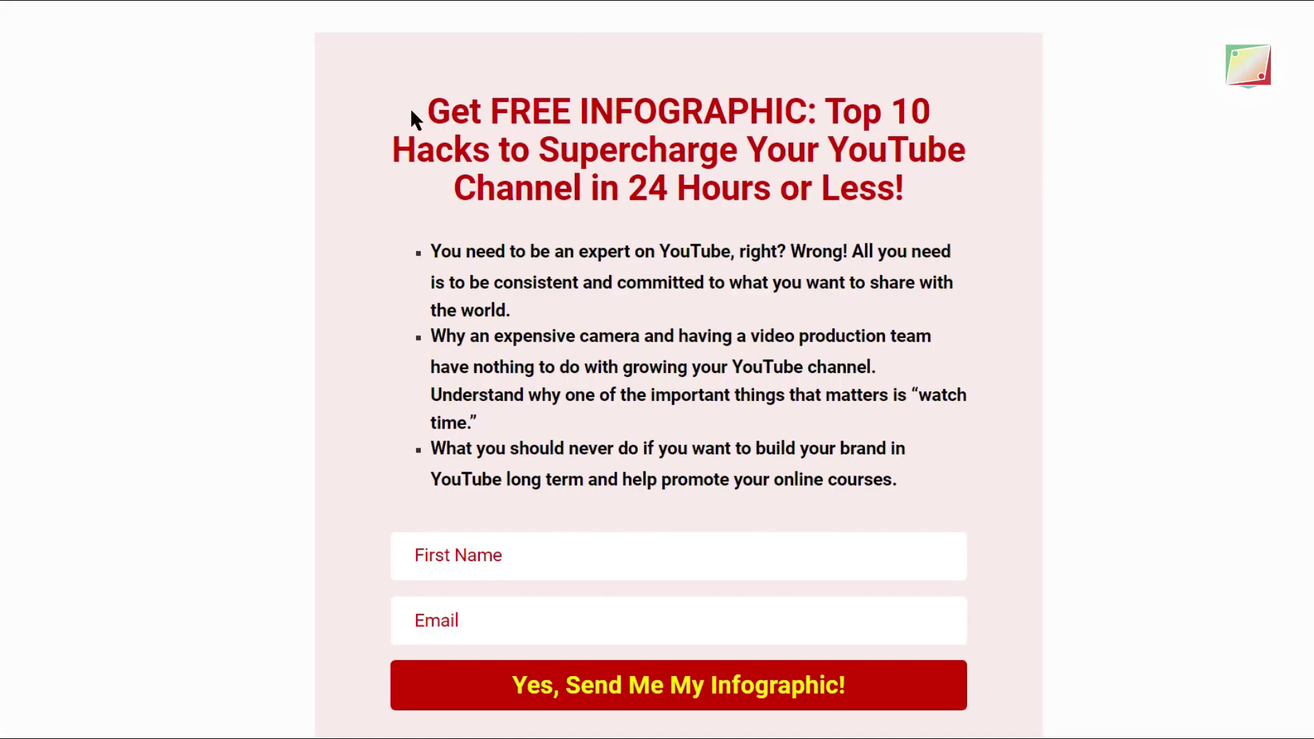
drag(425, 115, 897, 154)
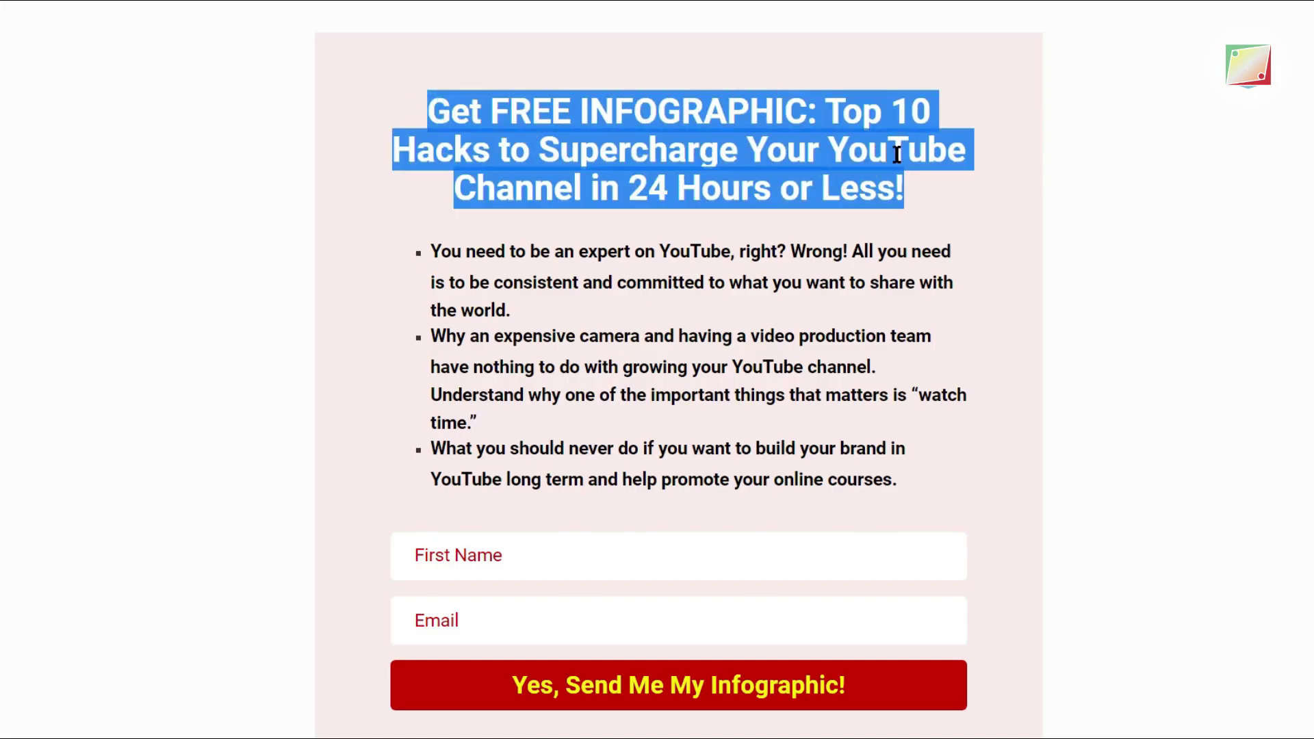
click(457, 103)
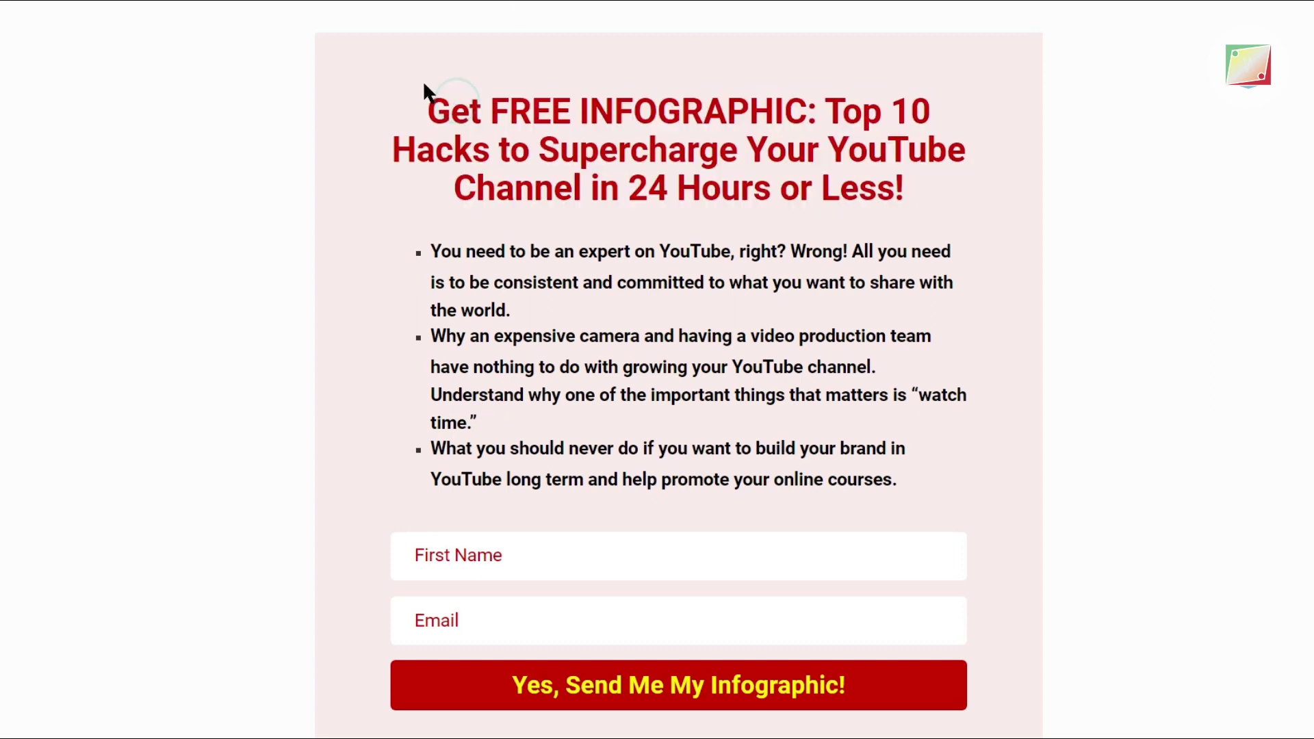
drag(429, 109, 917, 204)
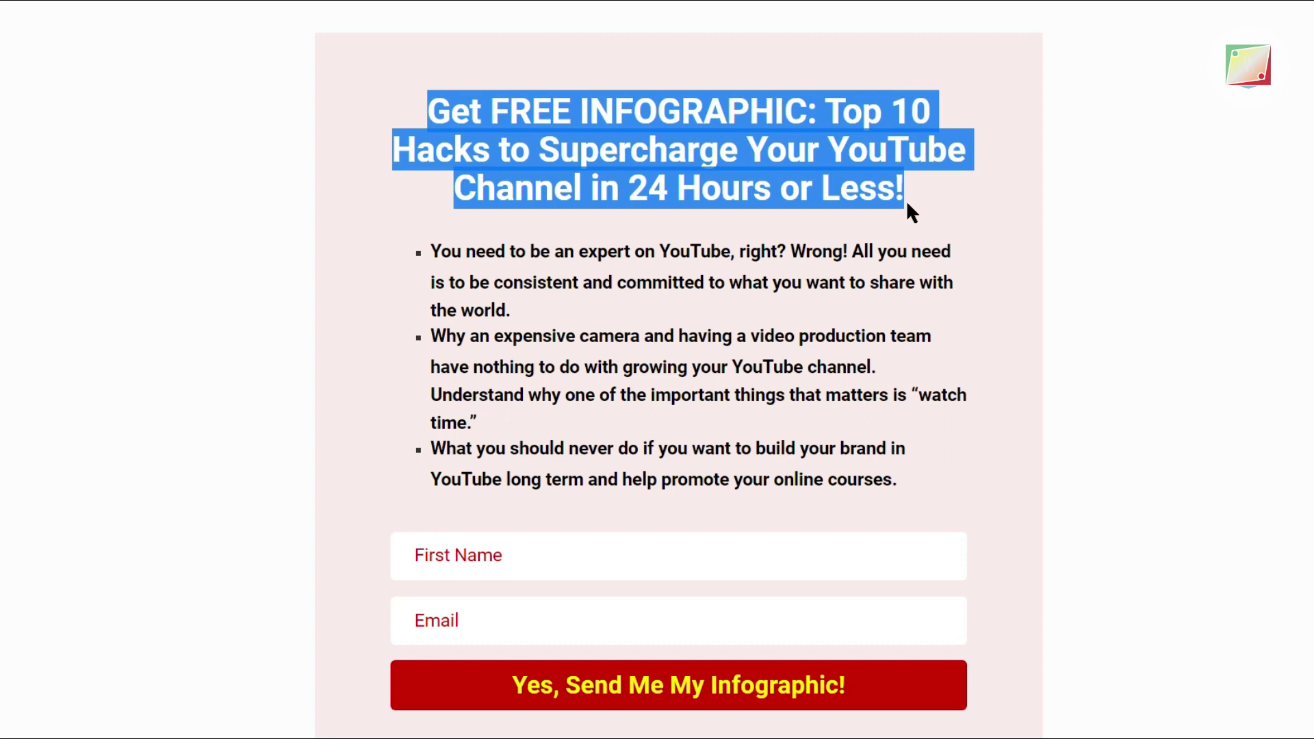
right_click(690, 144)
click(701, 158)
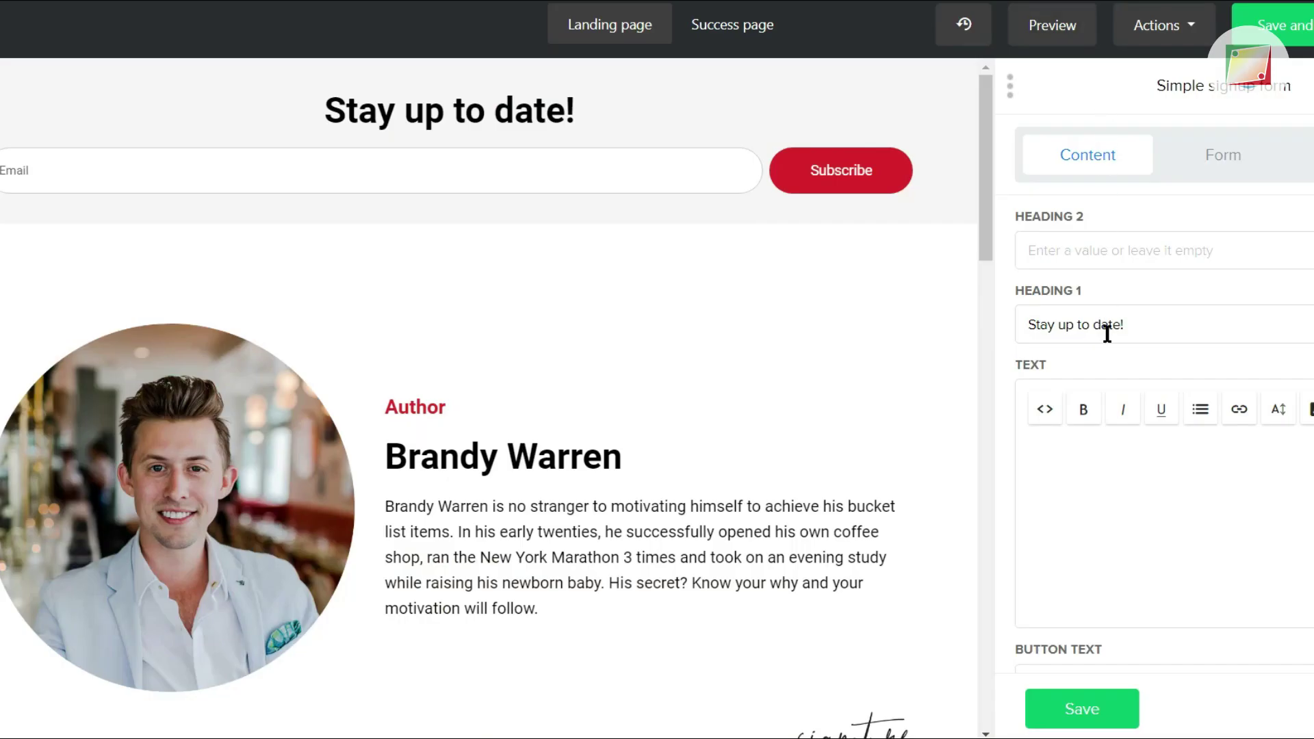
- Replace Heading 1 with "Get FREE INFOGRAPHIC: Top 10 Hacks to Supercharge Your YouTube Channel in 24 Hours or Less!"
click(1072, 325)
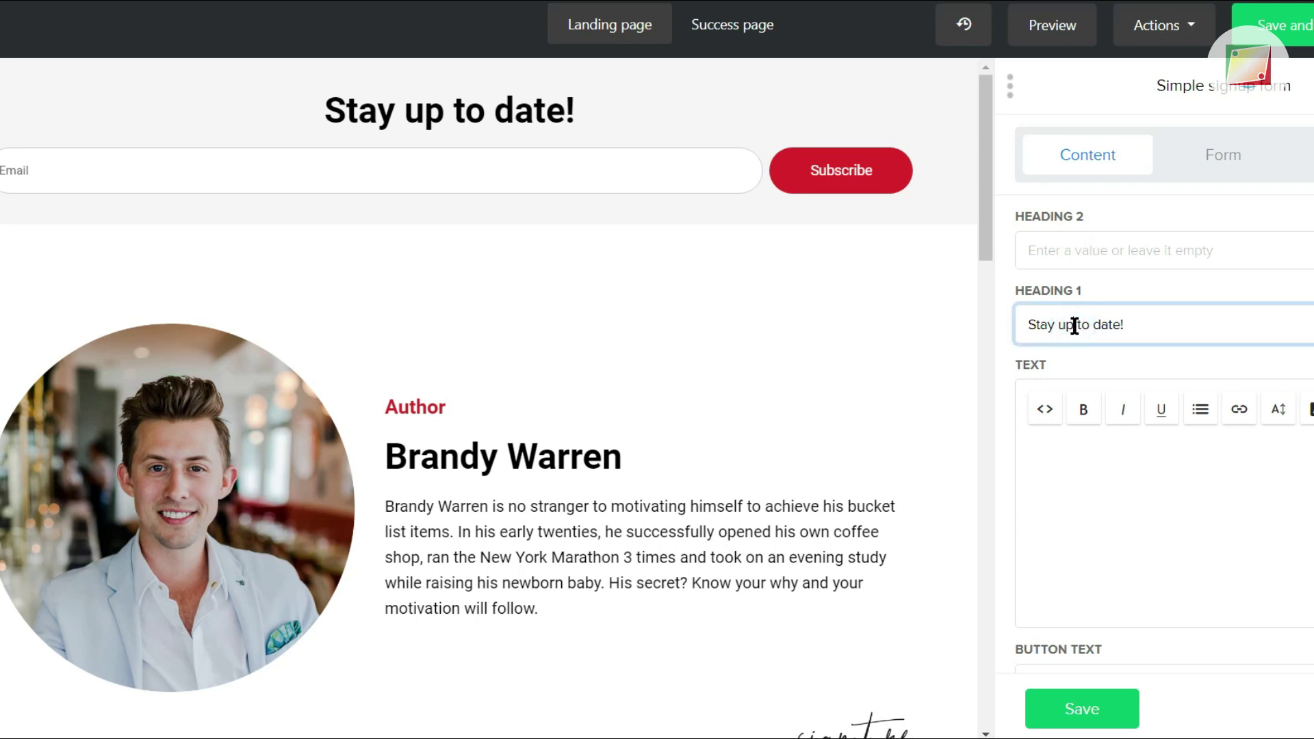
key(ctrl+a)
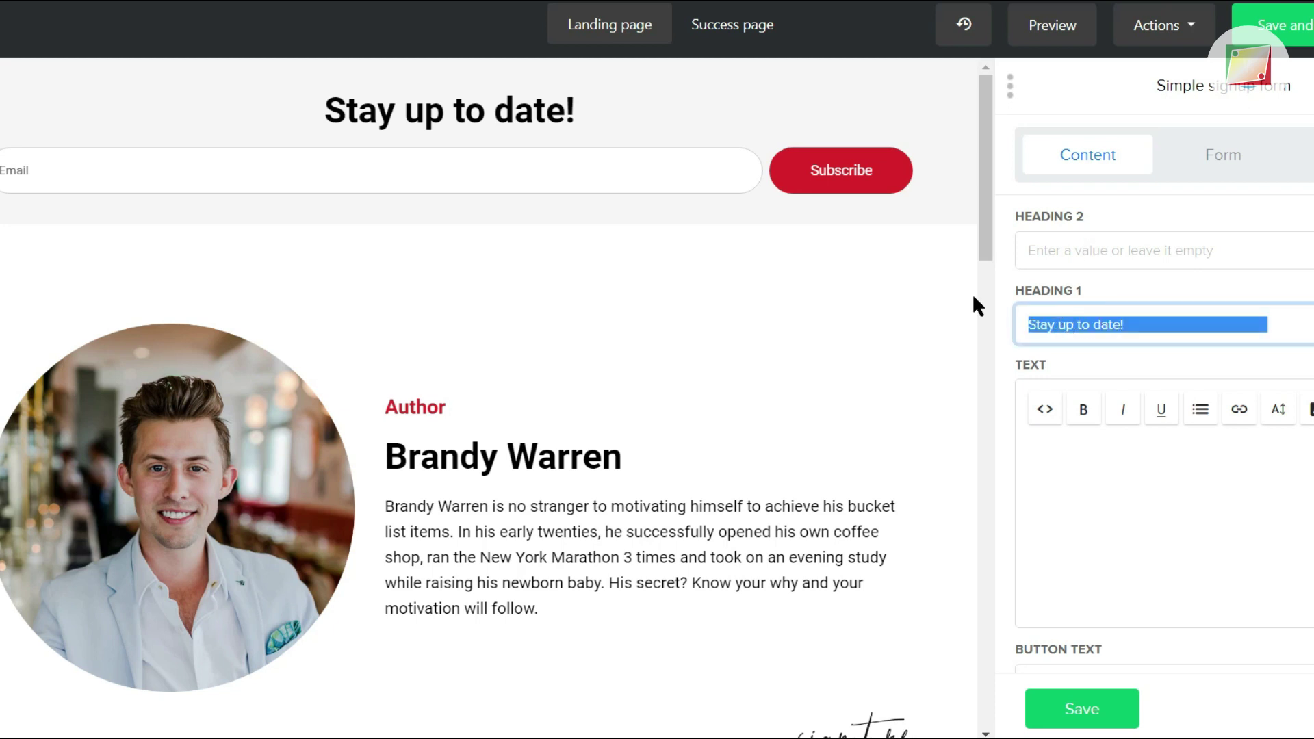
click(400, 112)
triple_click(1052, 320)
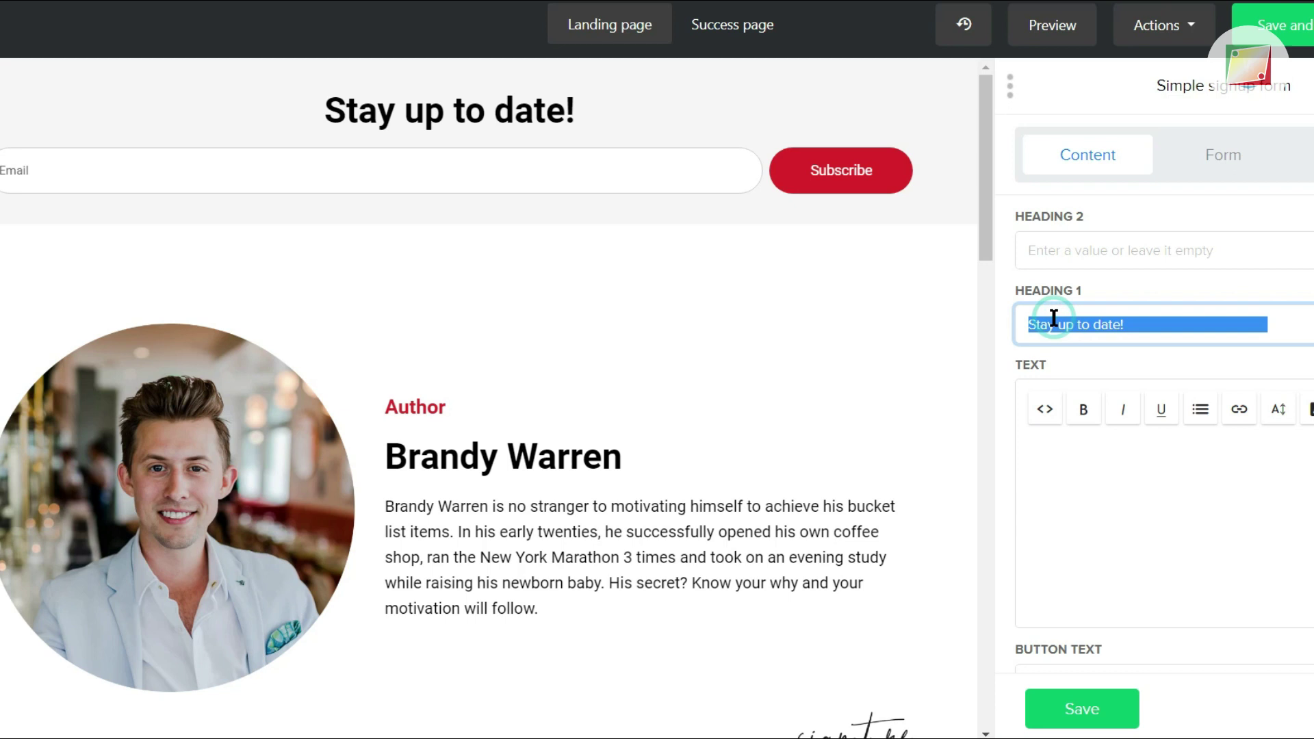
key(ctrl+v)
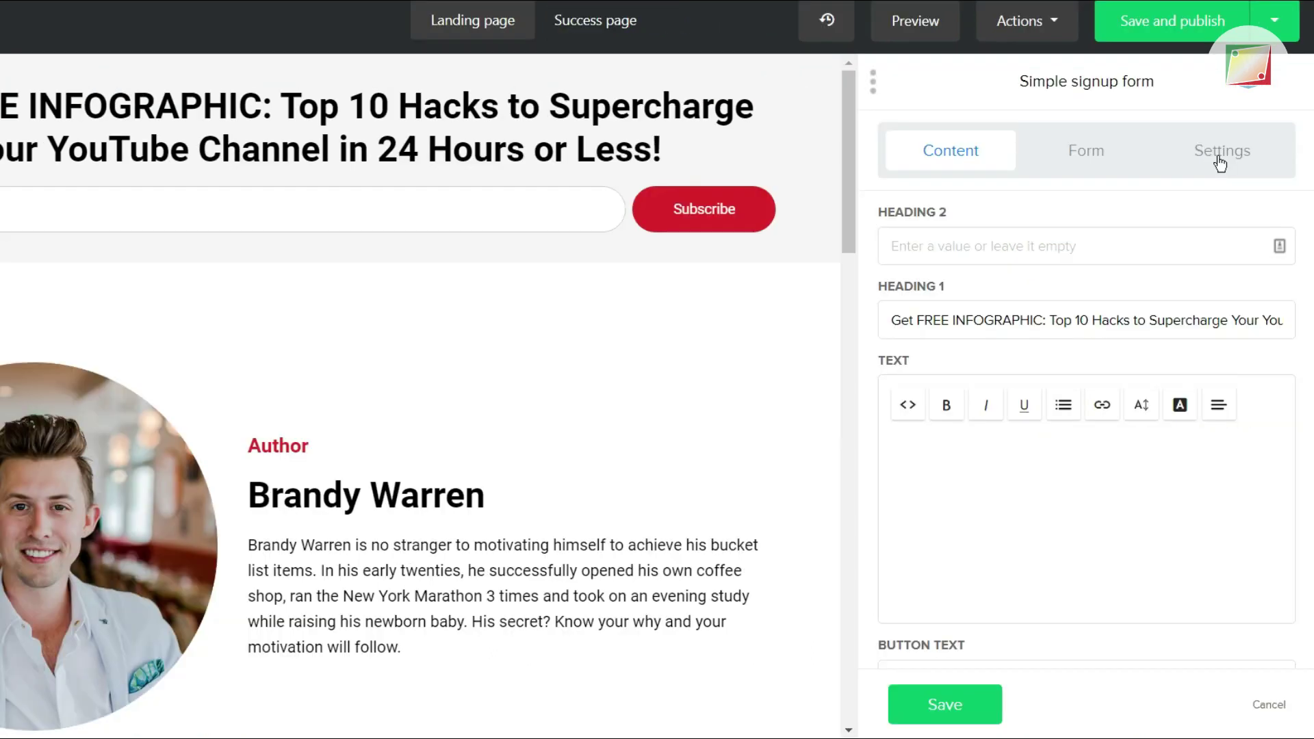
- Set the simple signup form's content width to Narrow, trying Medium first
click(1220, 162)
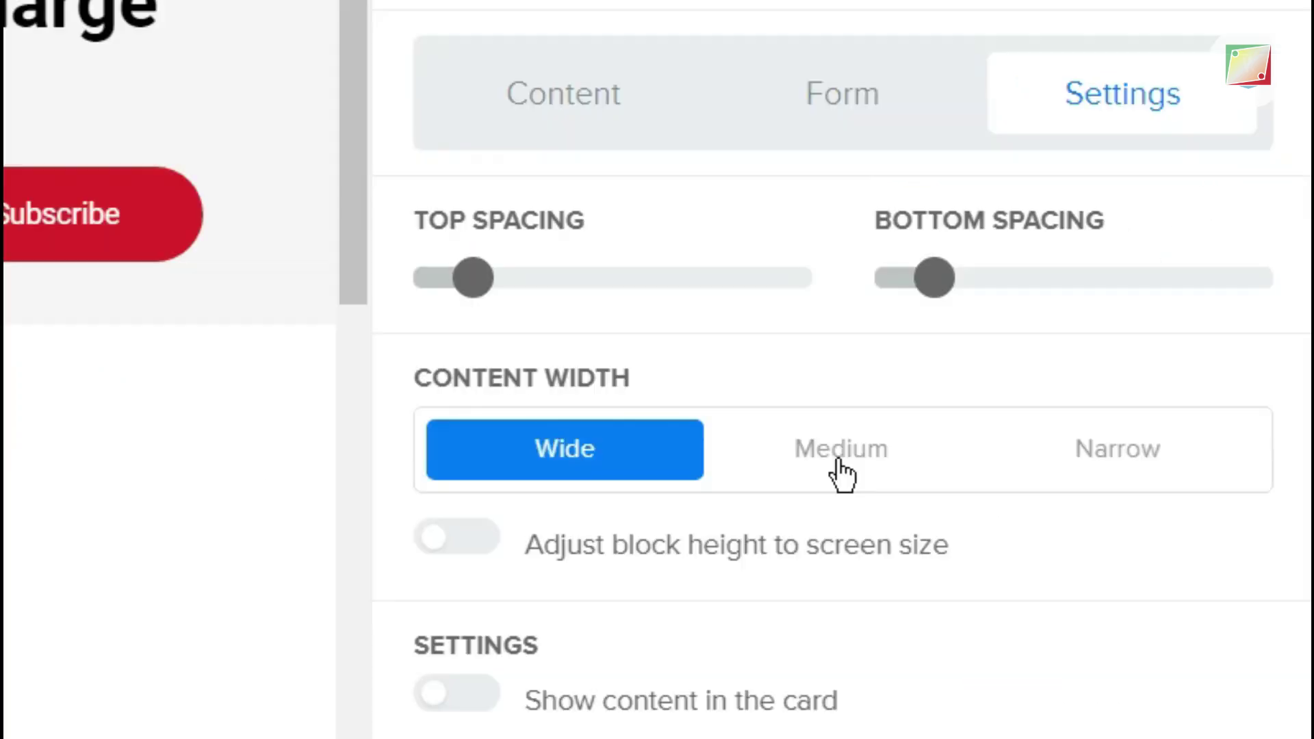
click(842, 472)
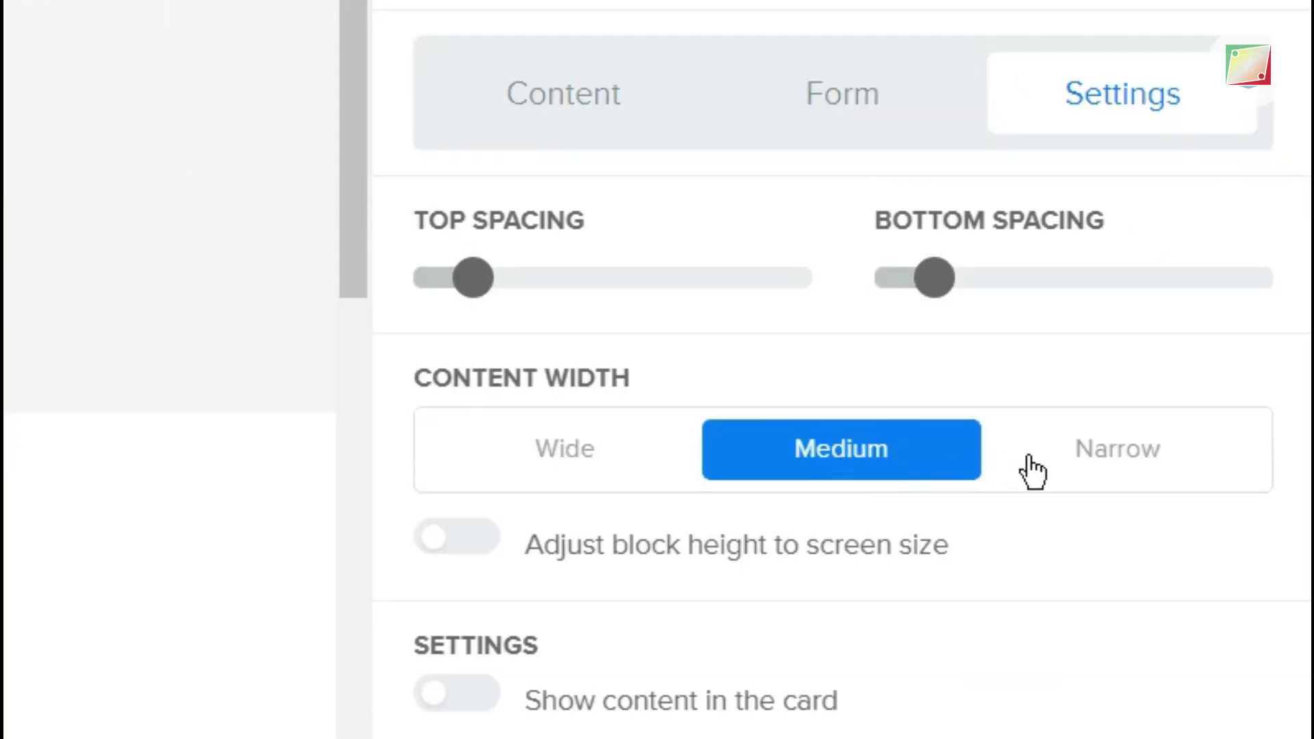
click(1109, 457)
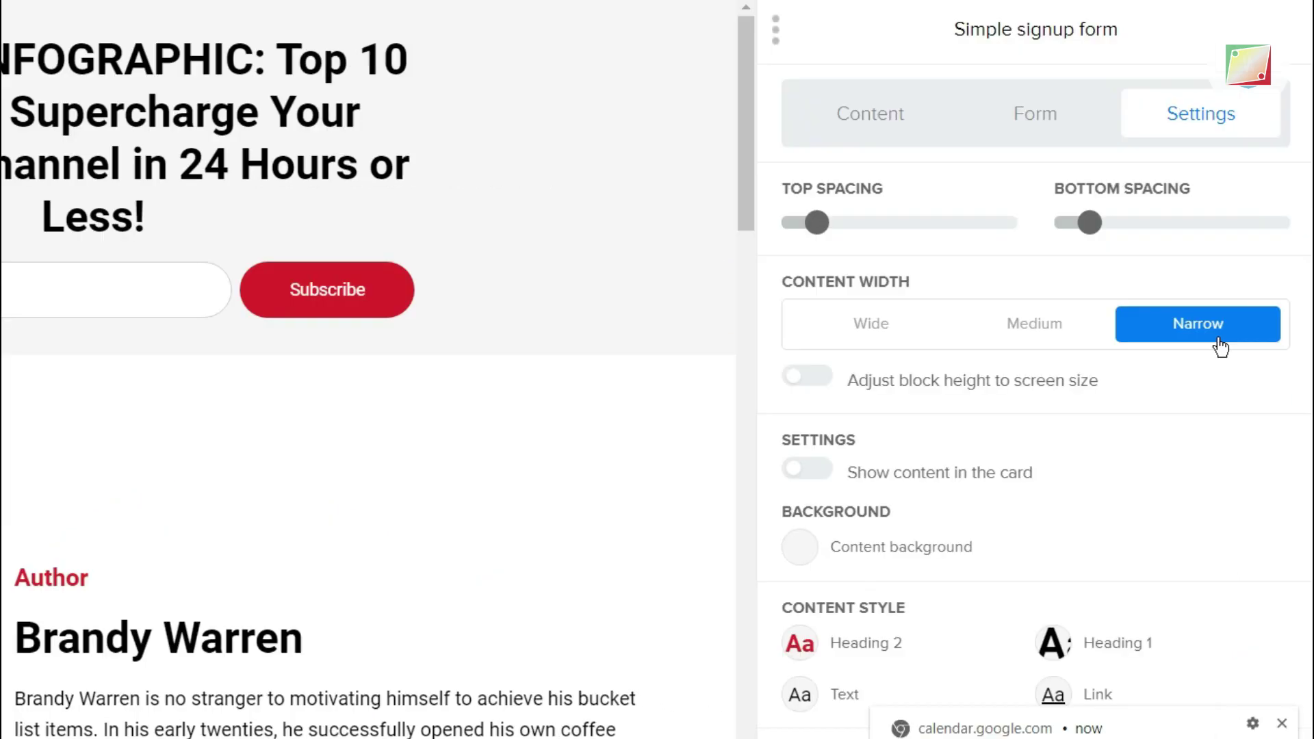
- Set the signup form's Heading 1 font color to dark red #a52834, modelled on the reference page's headline
scroll(881, 411, down, 2)
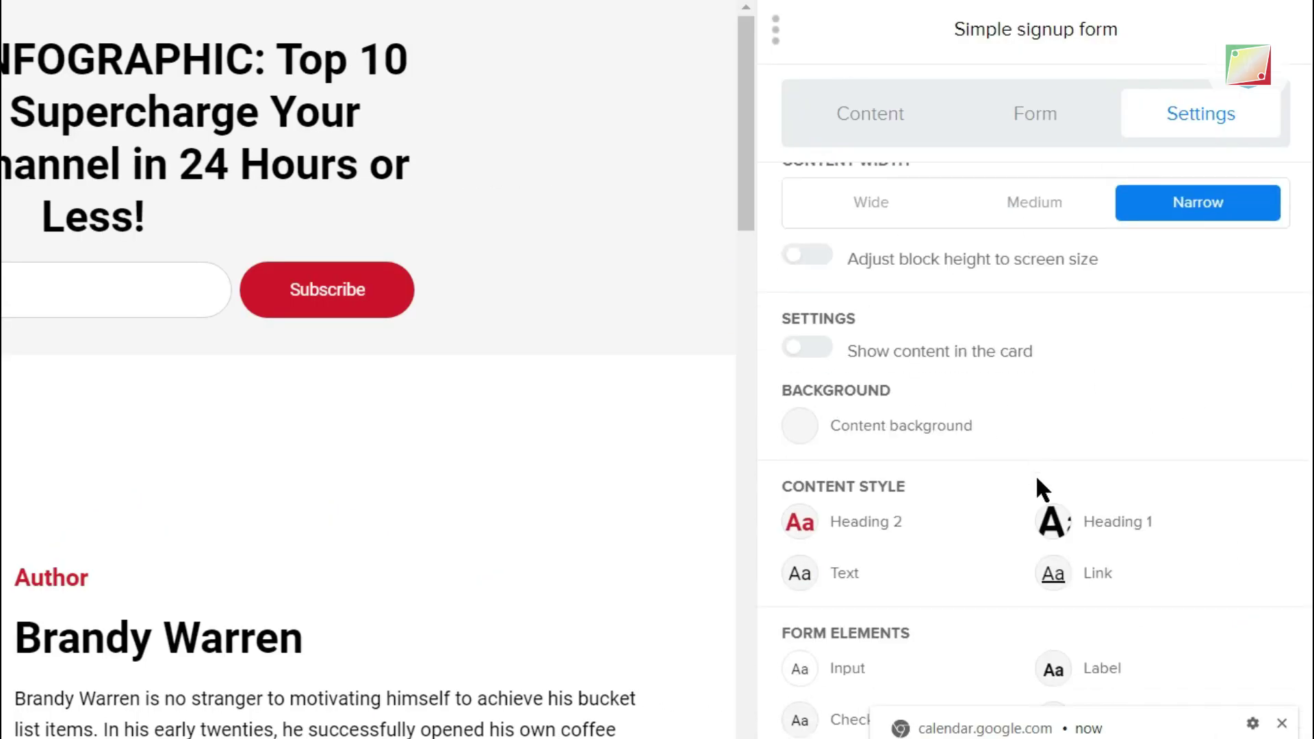
click(1056, 523)
click(864, 493)
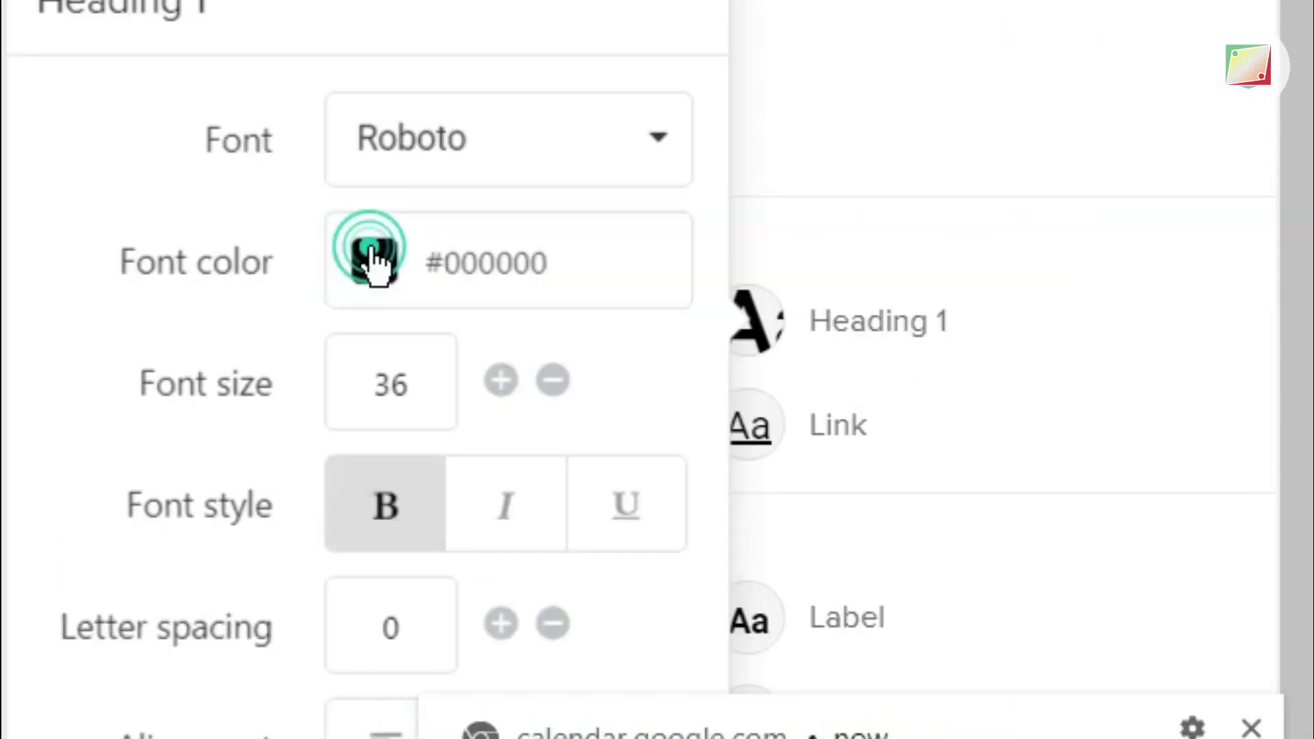
click(573, 679)
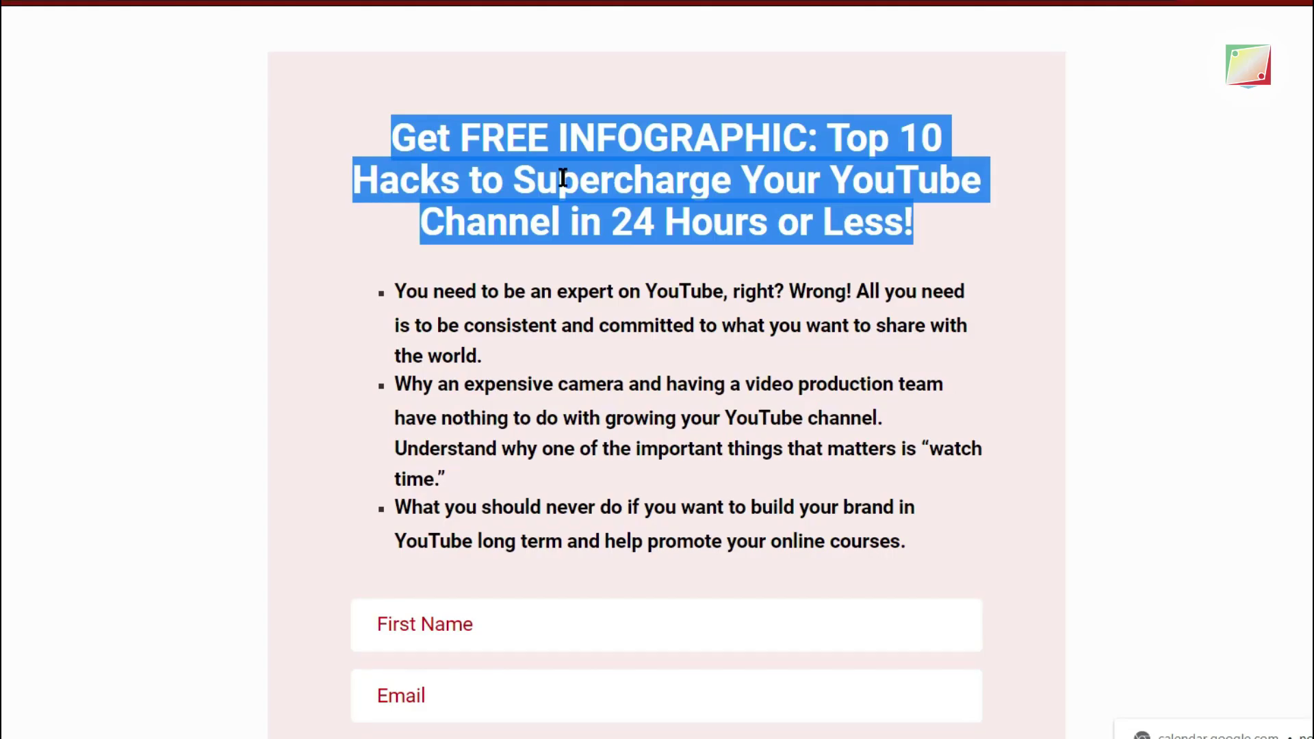
click(442, 137)
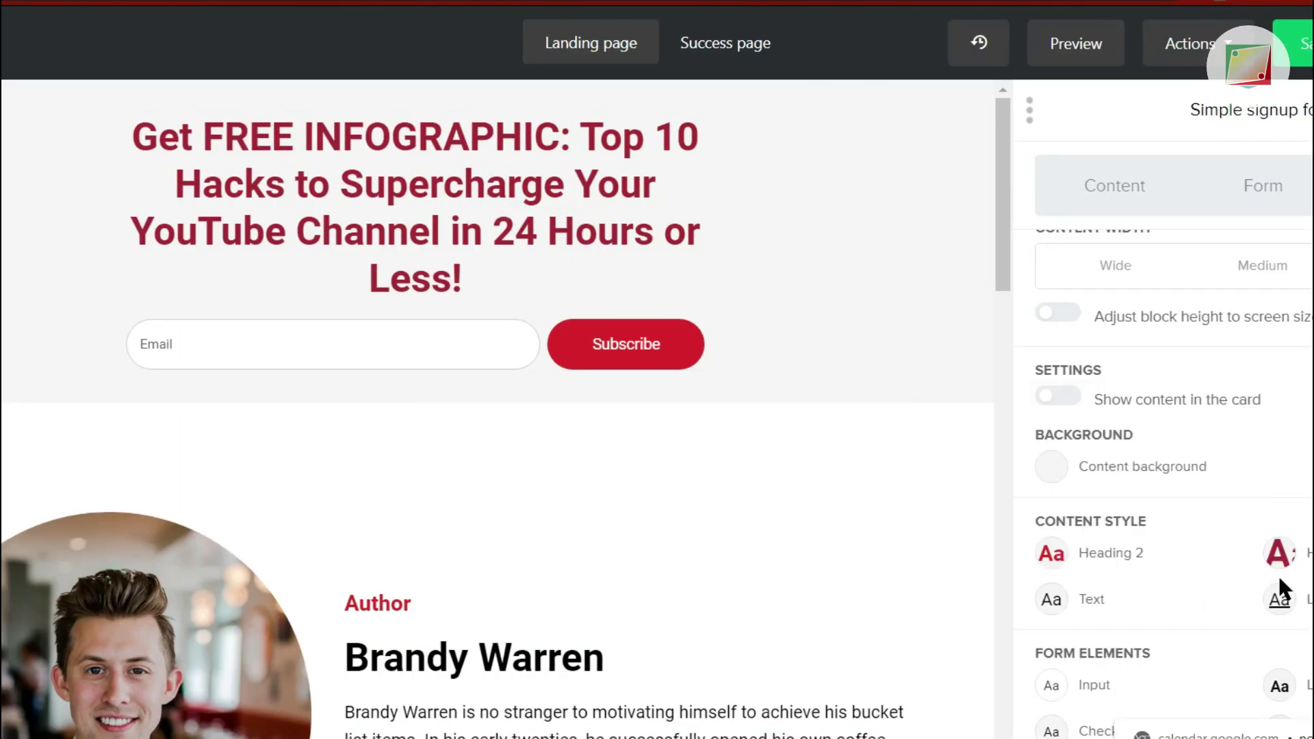
- Try smaller and larger font sizes for the signup form's Heading 1
click(1278, 554)
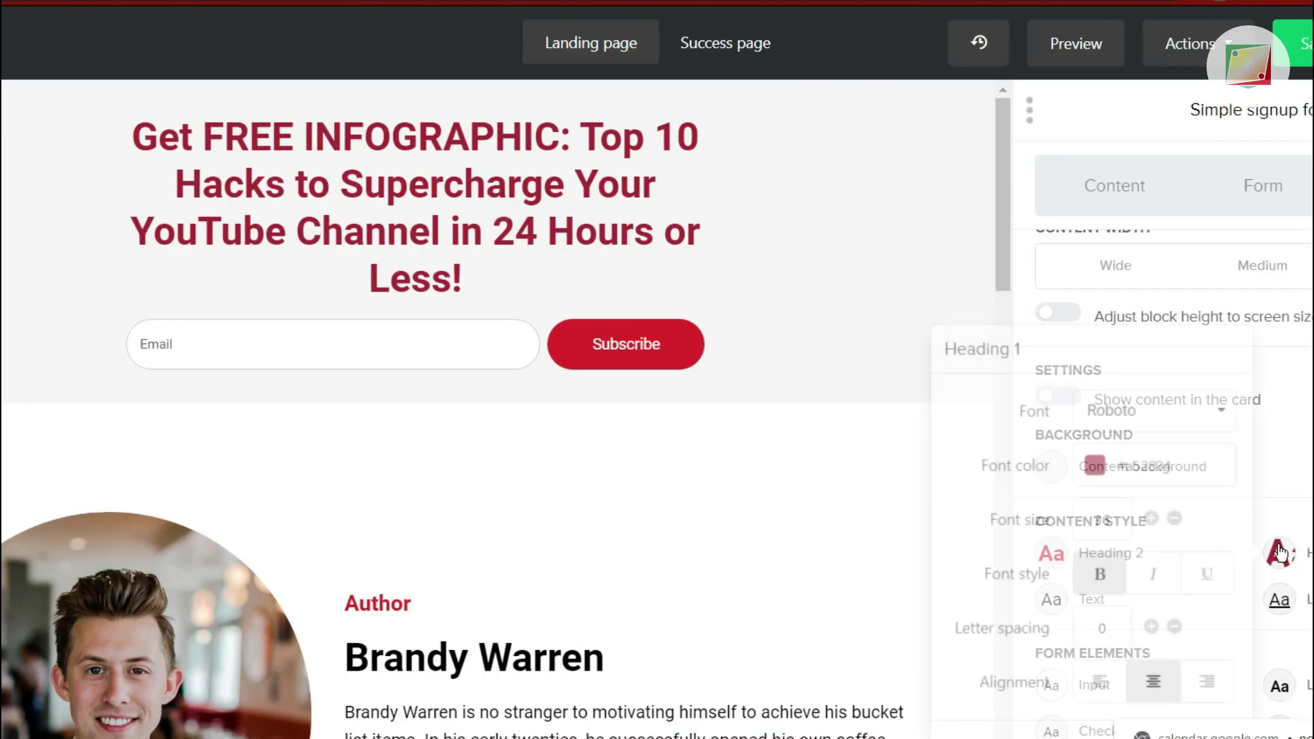
click(1174, 520)
click(1175, 520)
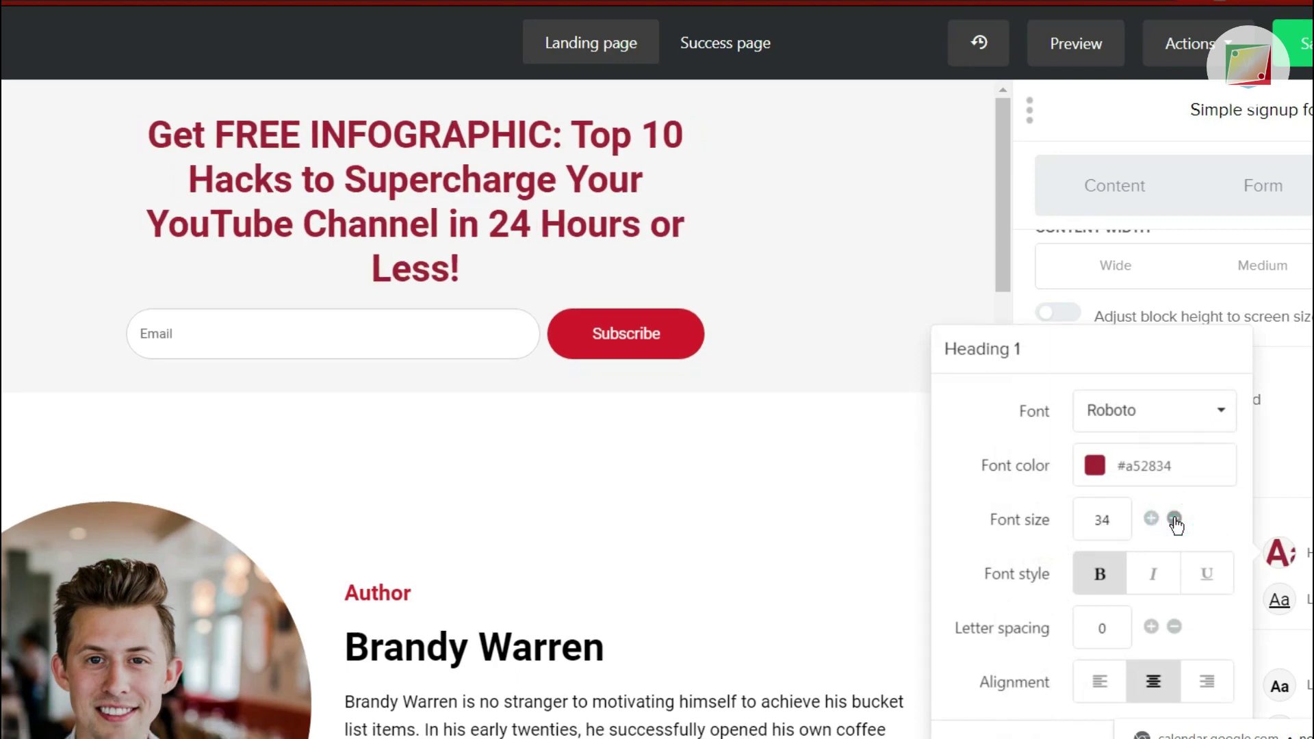
click(1175, 521)
click(1151, 519)
click(1151, 519)
click(1152, 519)
click(1151, 519)
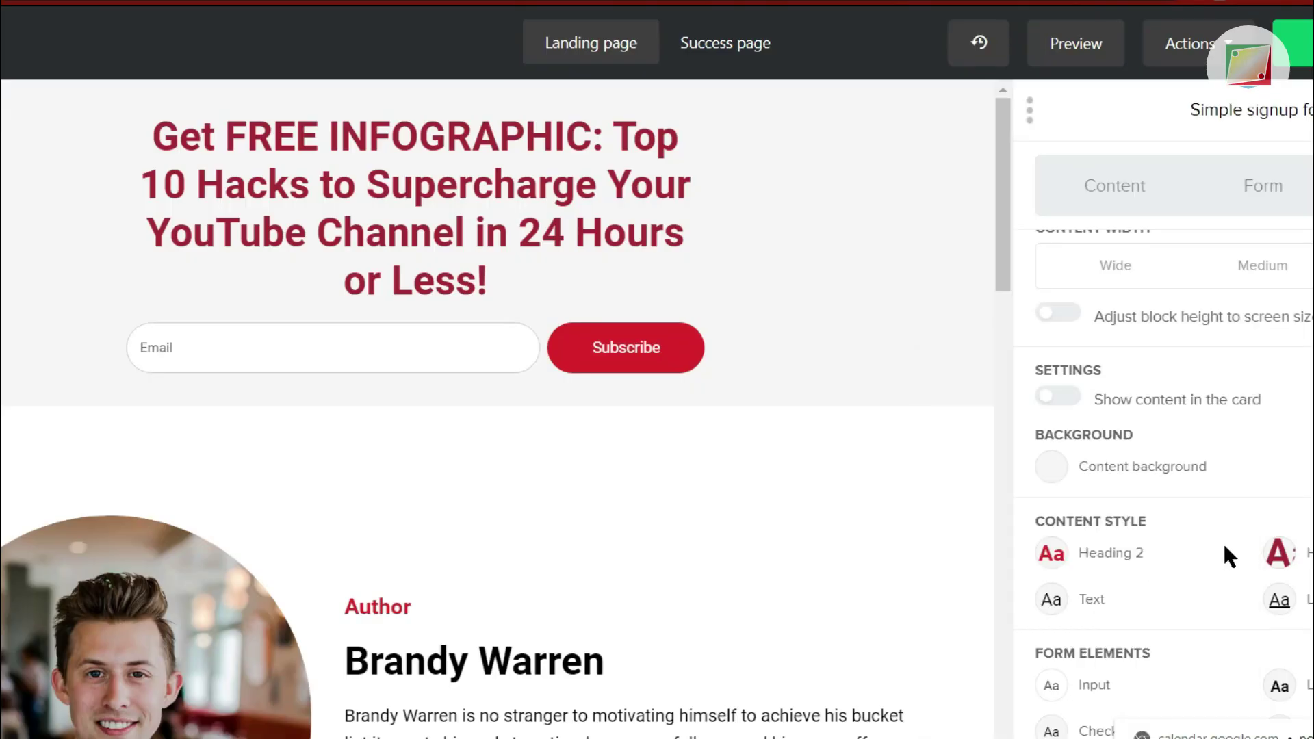
- Reduce the Heading 1 font size to 32 to fit the headline on three lines
click(1166, 546)
click(1174, 519)
click(1175, 519)
click(1174, 519)
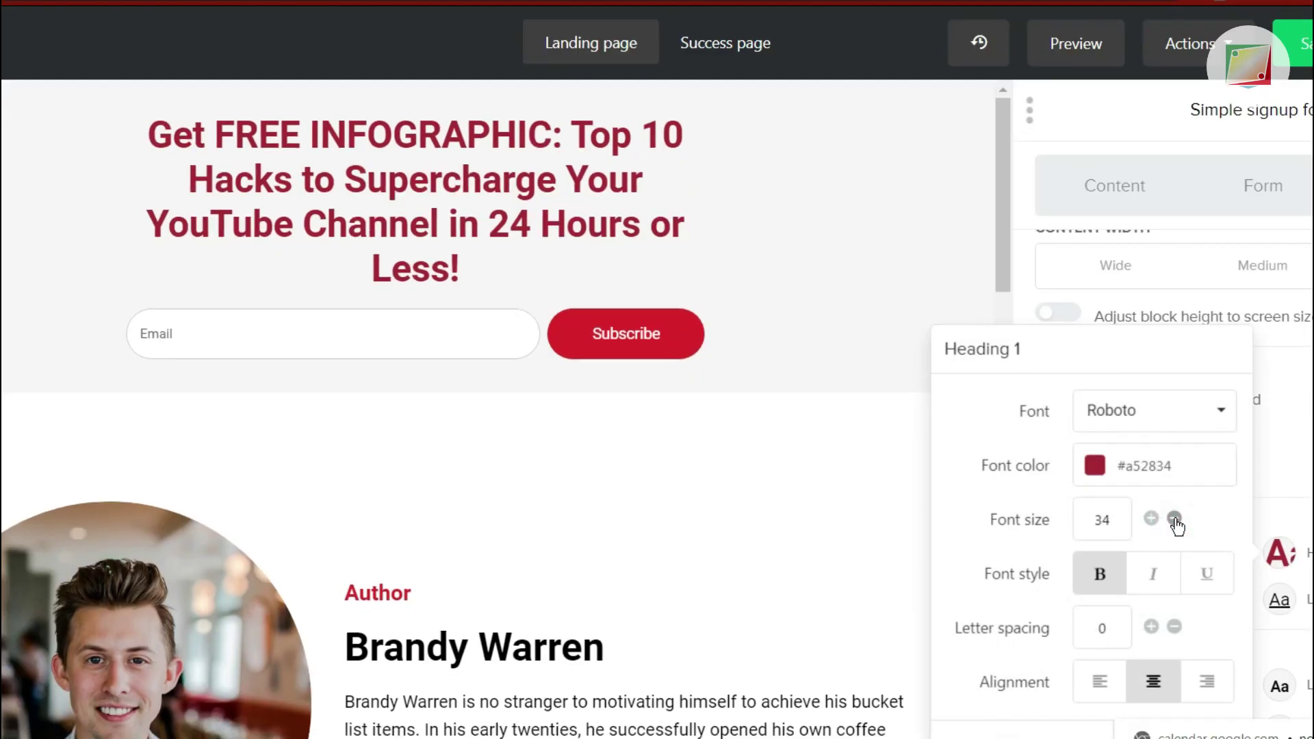
click(1175, 519)
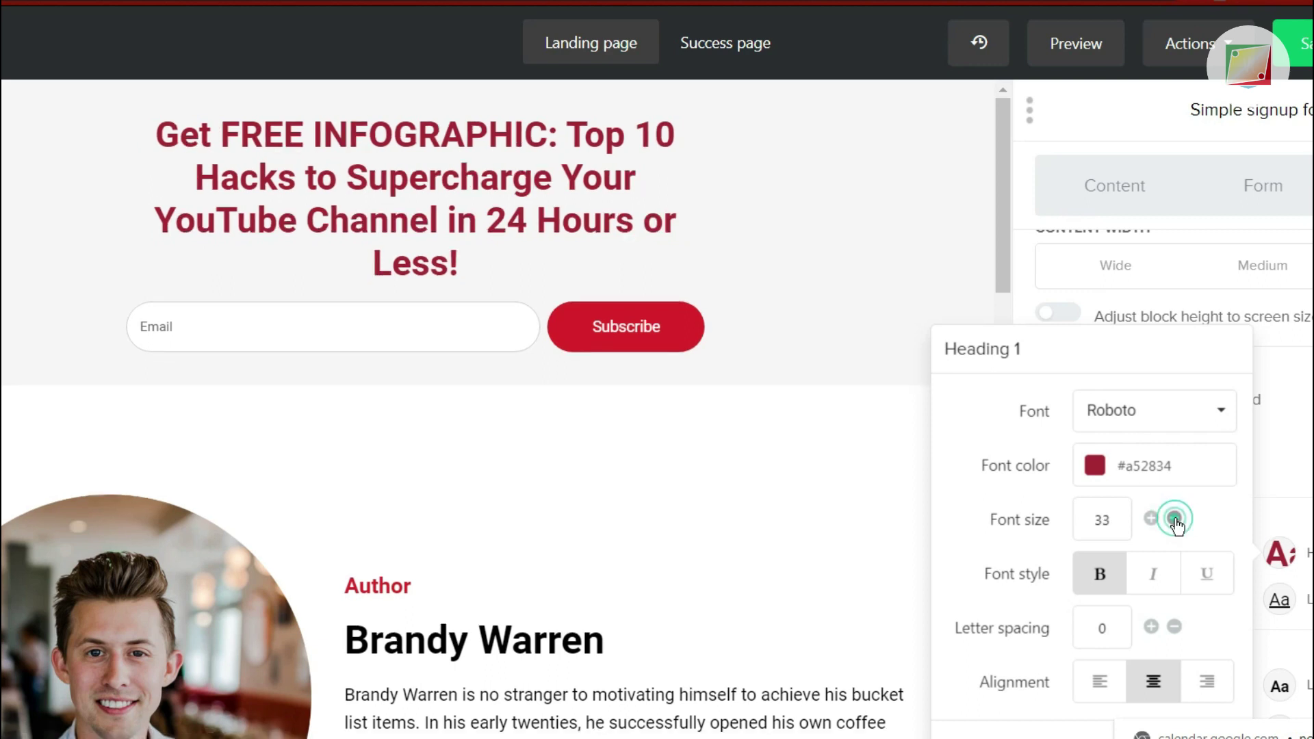
click(1175, 519)
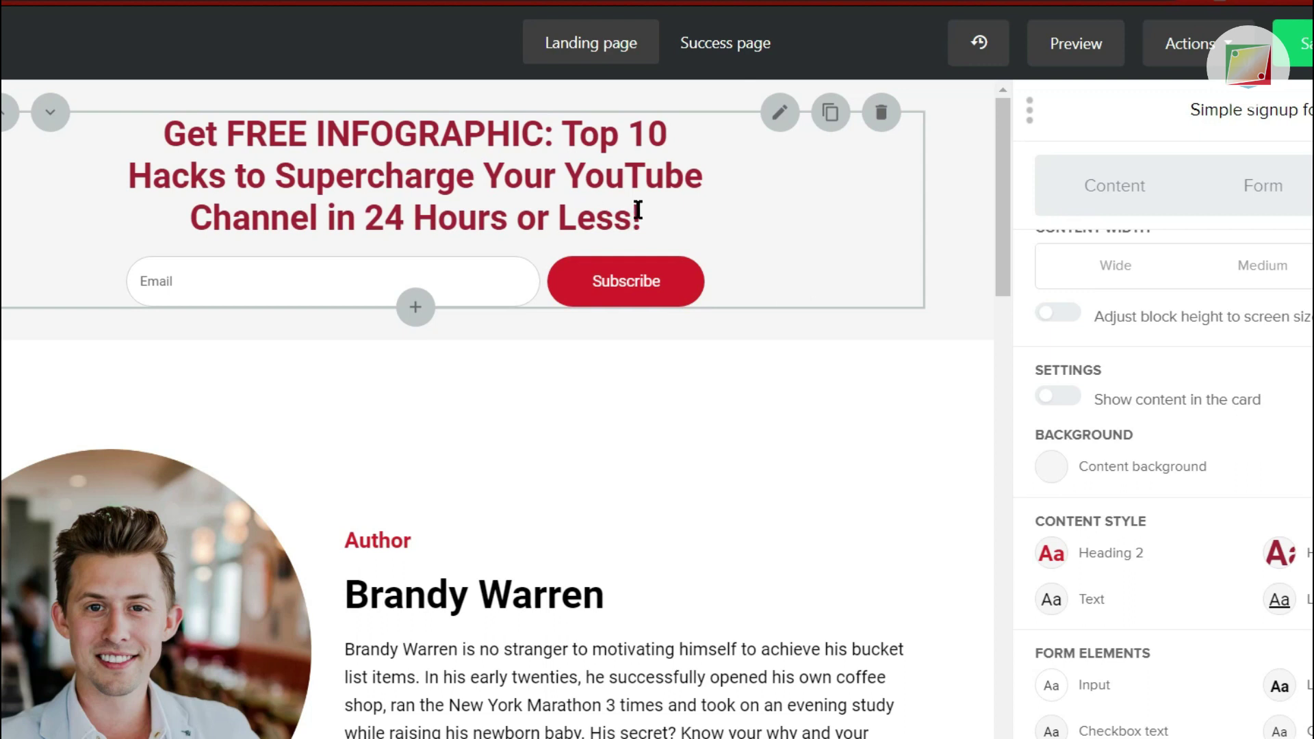
- Copy the three bullet points from the reference opt-in page into the simple signup form's text
click(1136, 199)
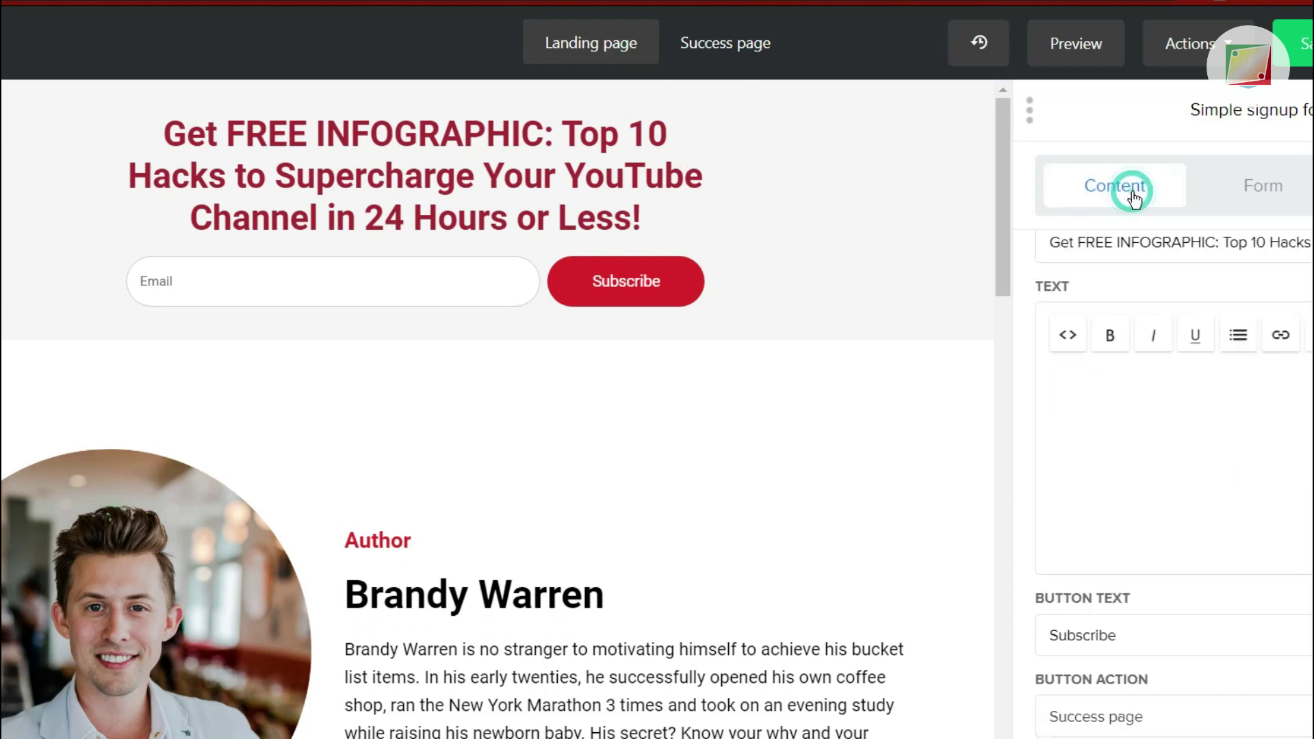
click(1224, 384)
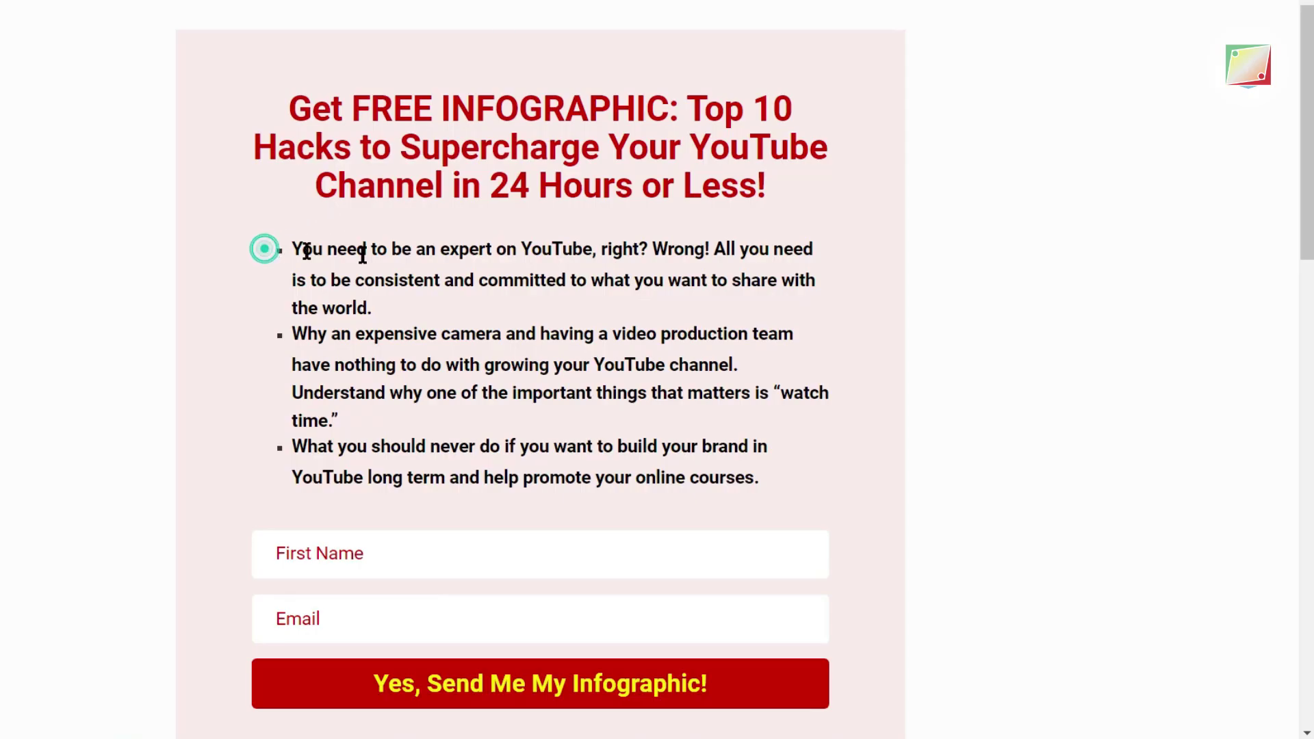
drag(264, 249, 723, 481)
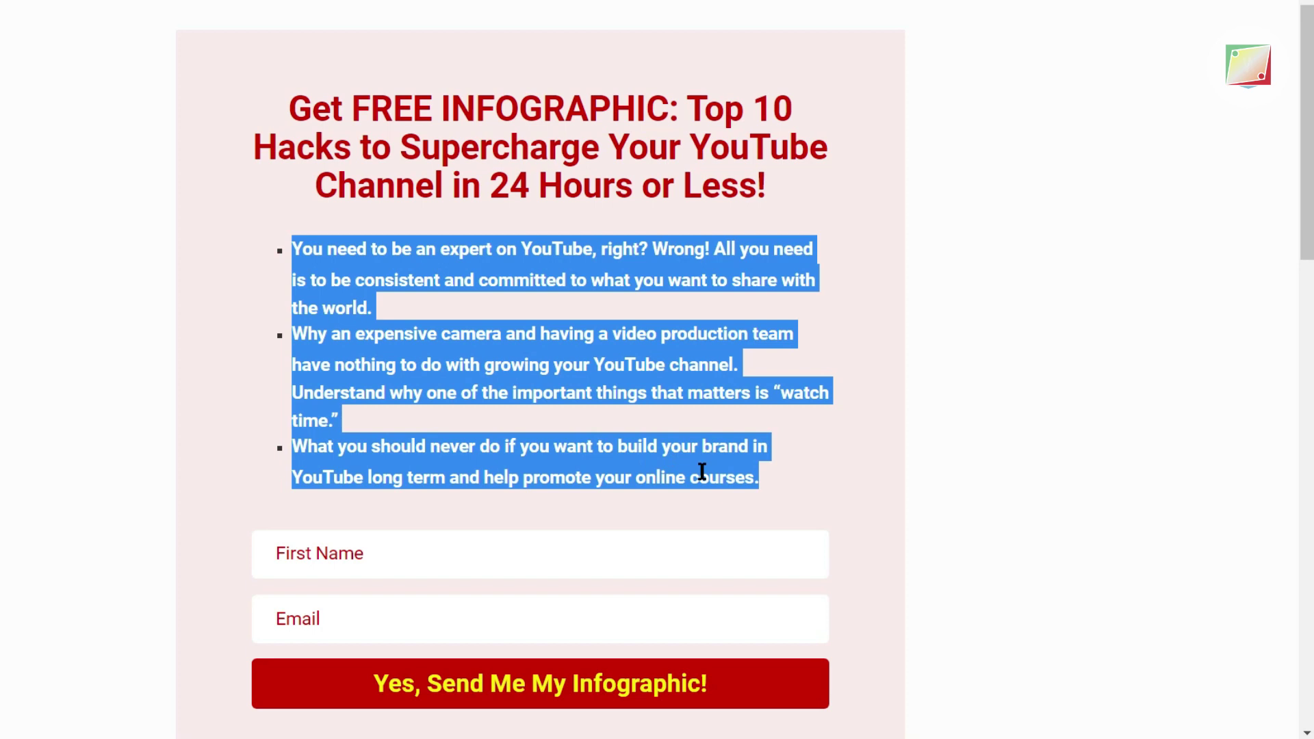
right_click(701, 472)
click(731, 490)
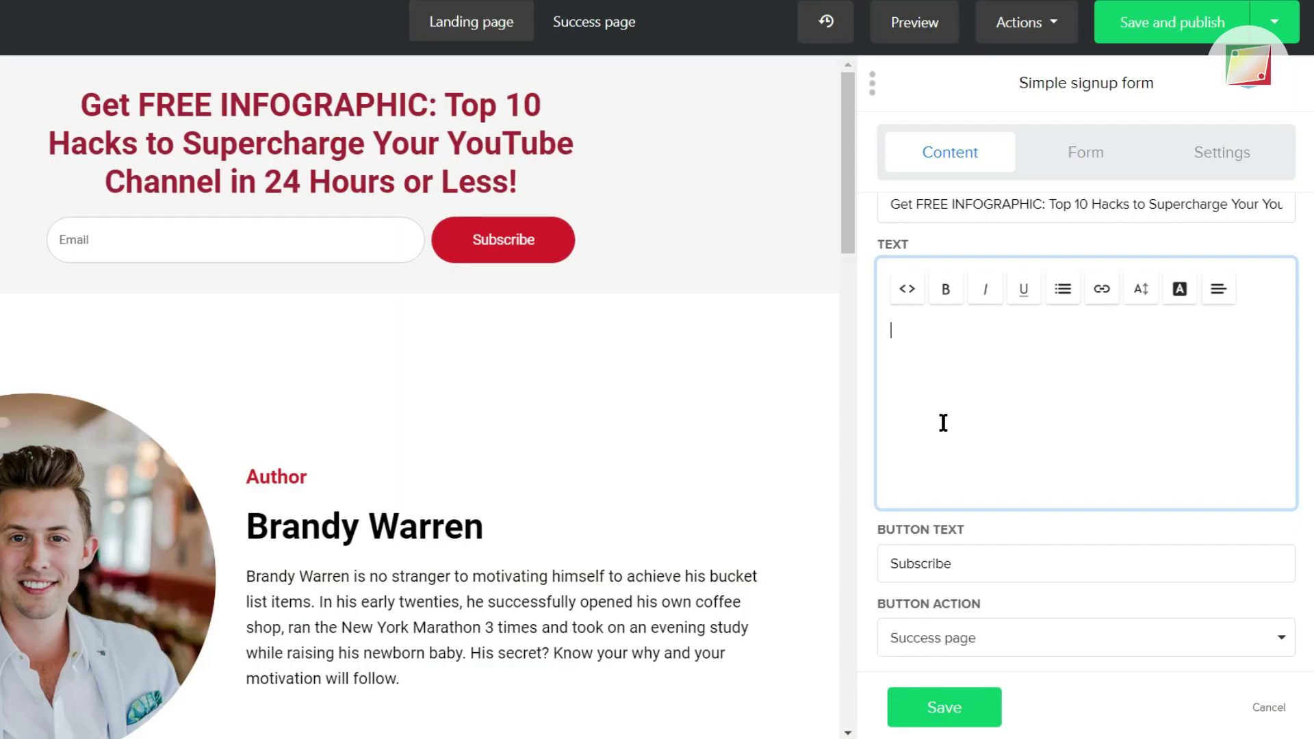
click(981, 335)
right_click(906, 339)
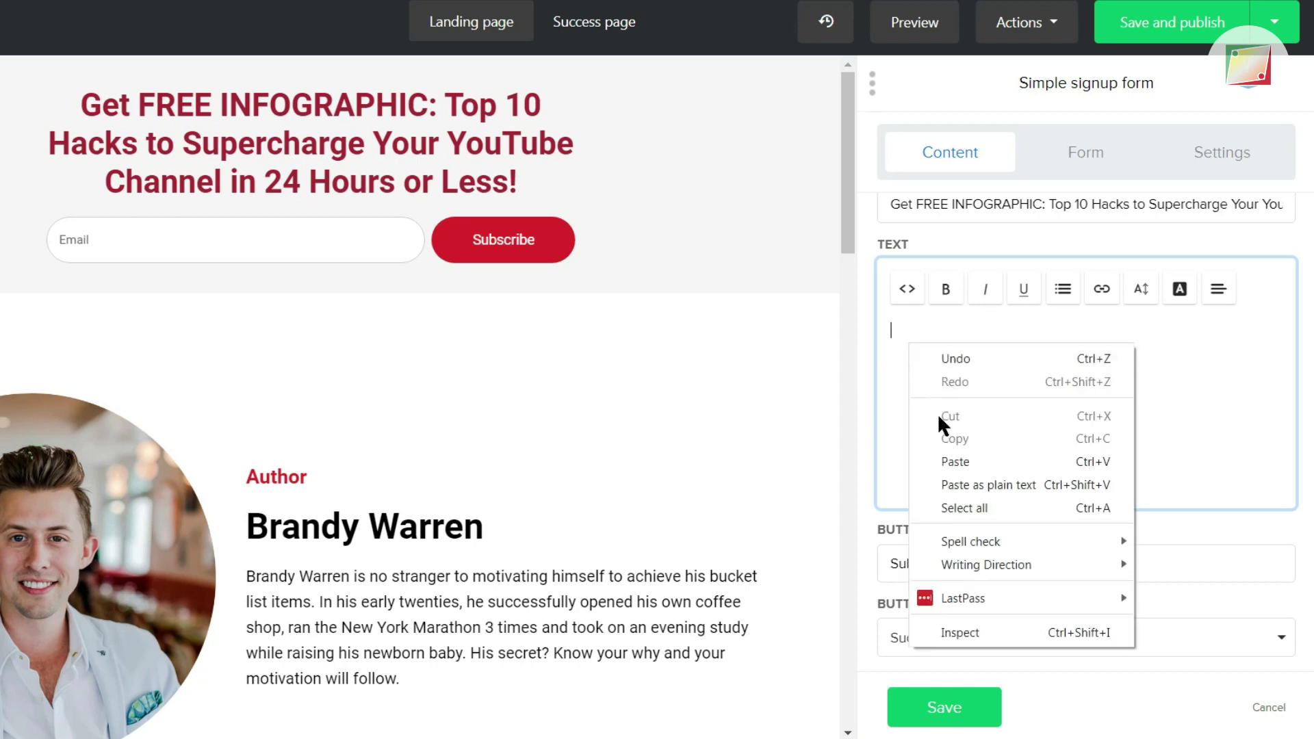
click(945, 458)
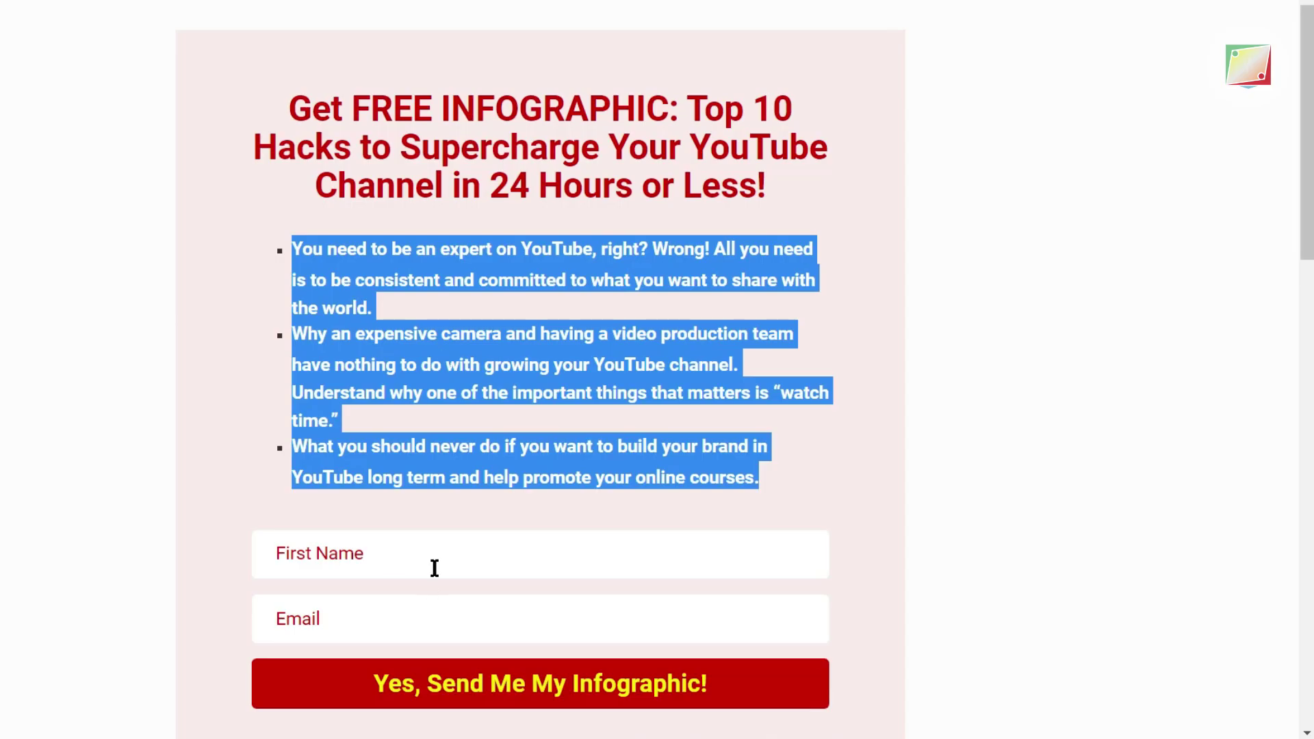
- Add a Name field to the simple signup form, following the fields on the reference page
scroll(719, 388, down, 3)
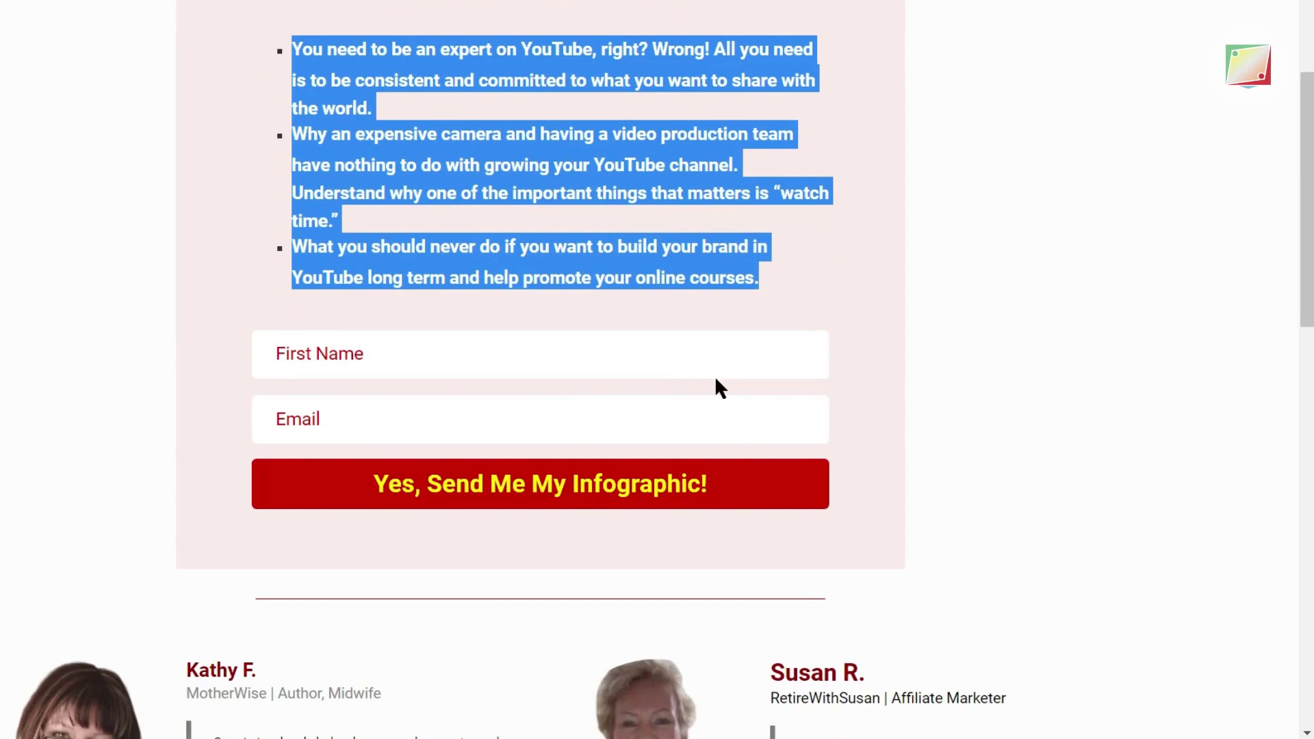
click(816, 264)
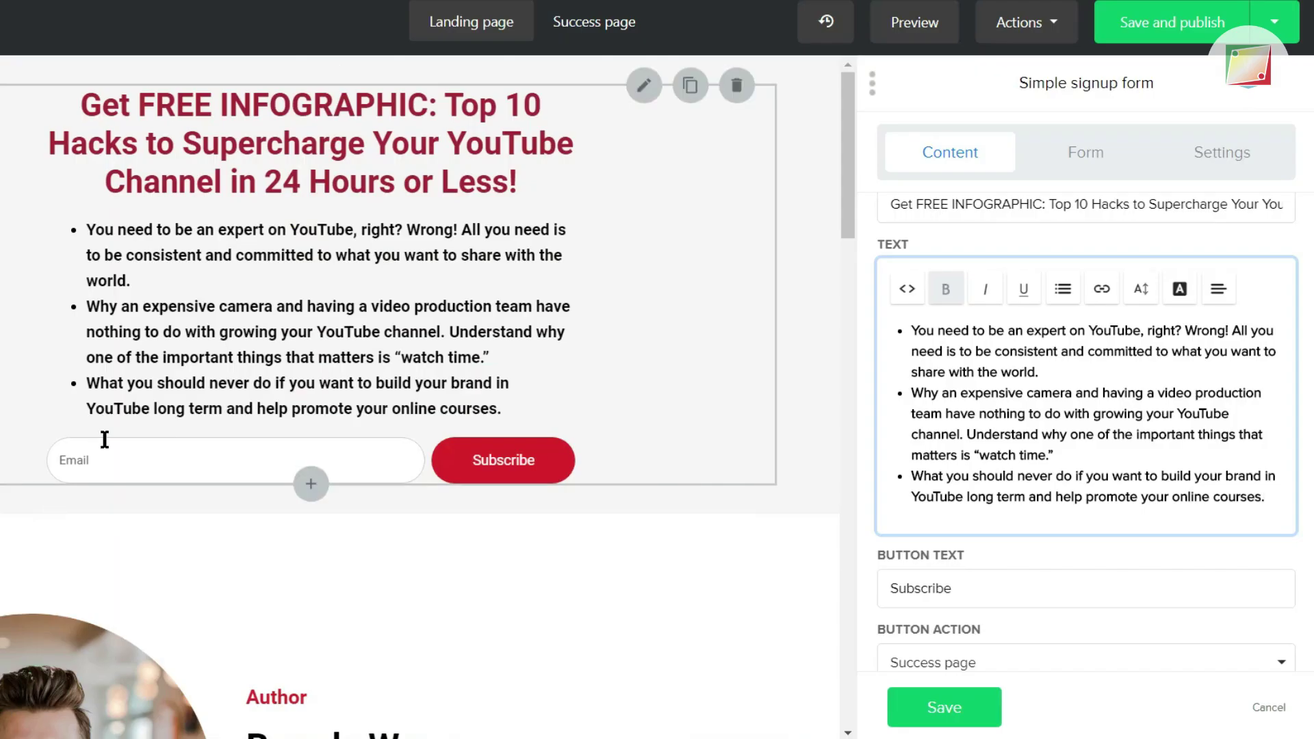
click(100, 451)
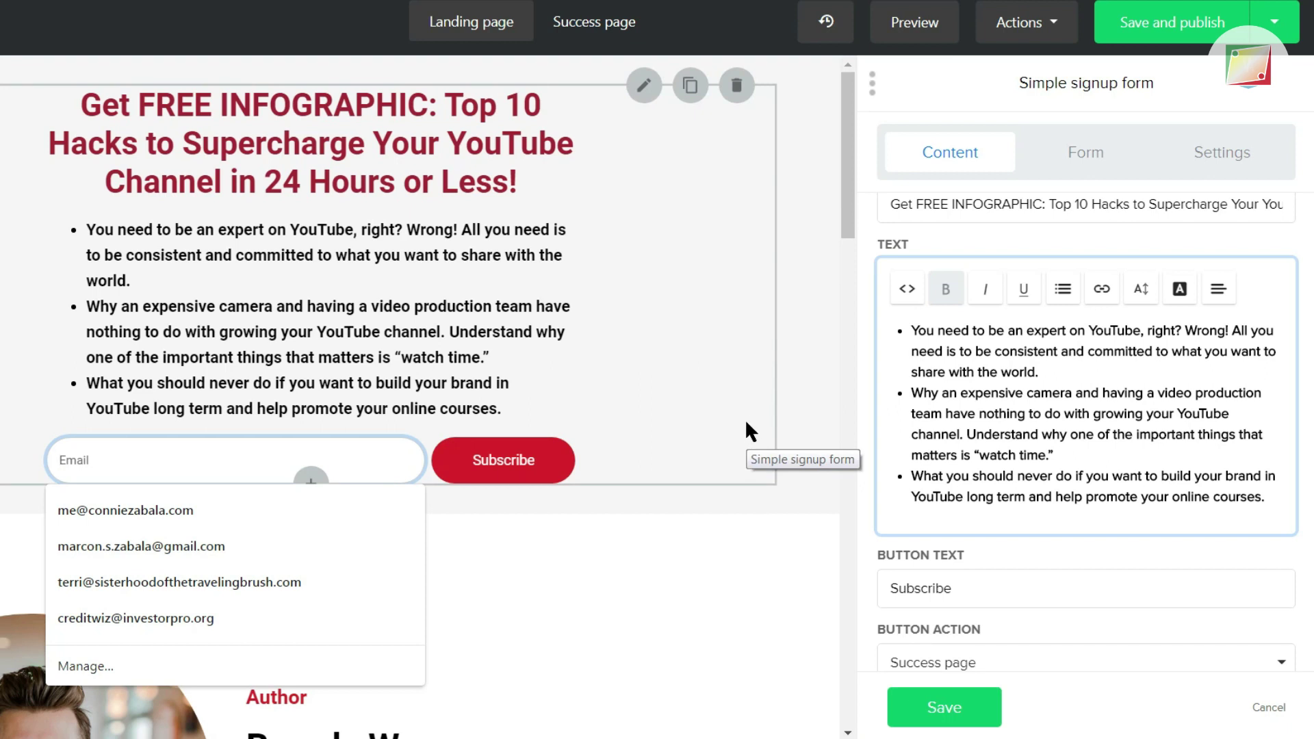
click(1078, 156)
click(1079, 158)
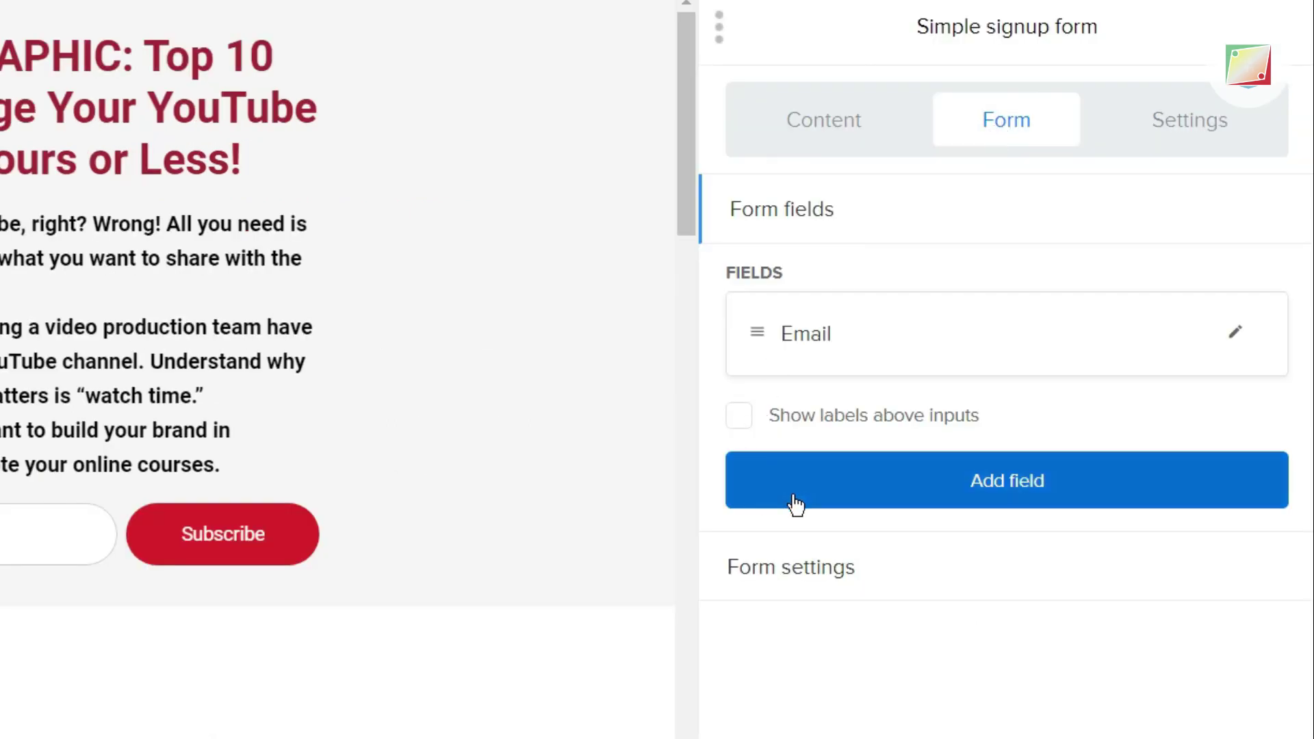
click(1026, 484)
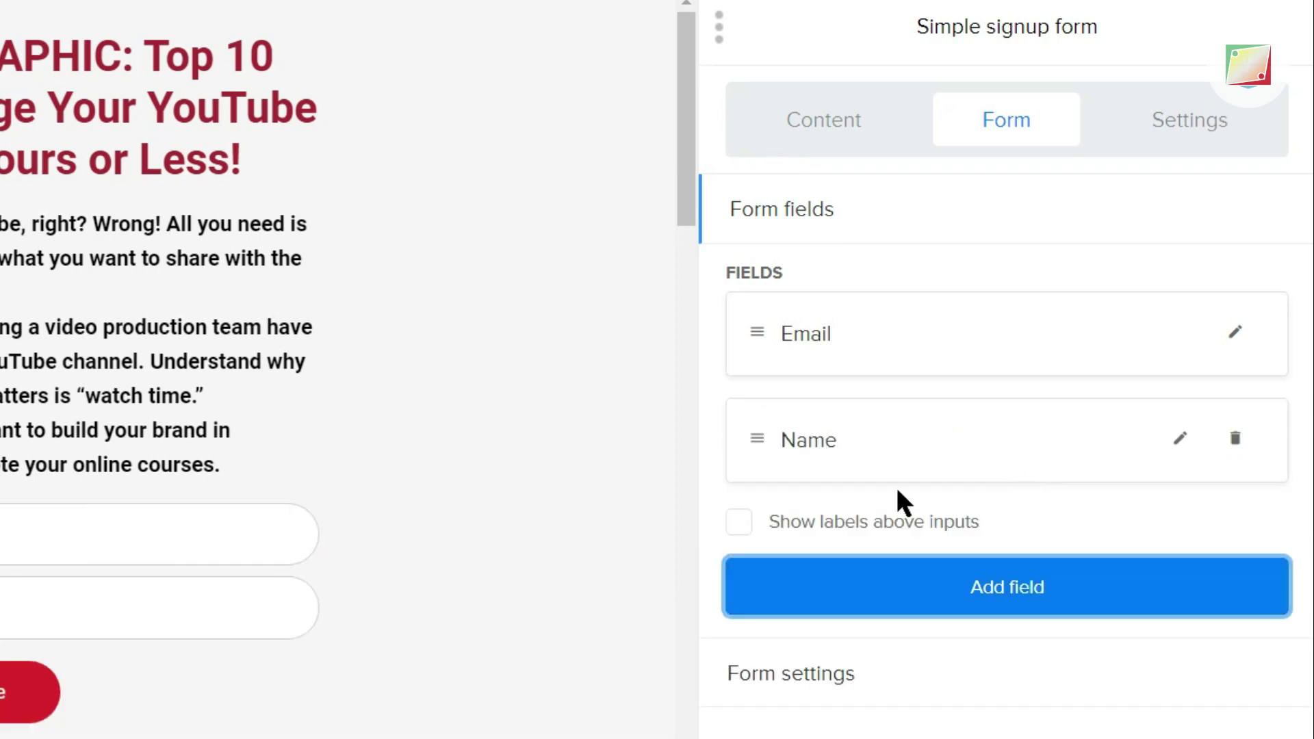
- Label the signup form's Name field "First Name" and move it above the Email field
click(807, 439)
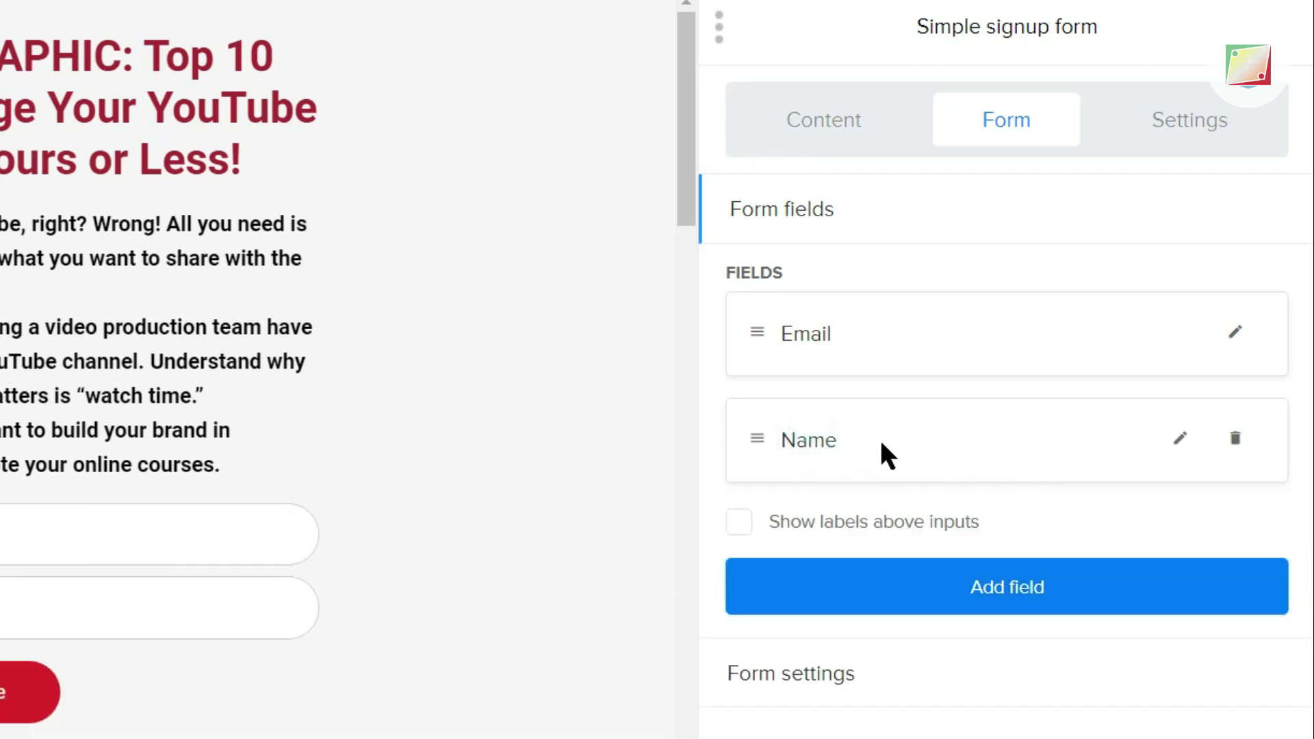
click(1182, 441)
click(842, 486)
click(837, 573)
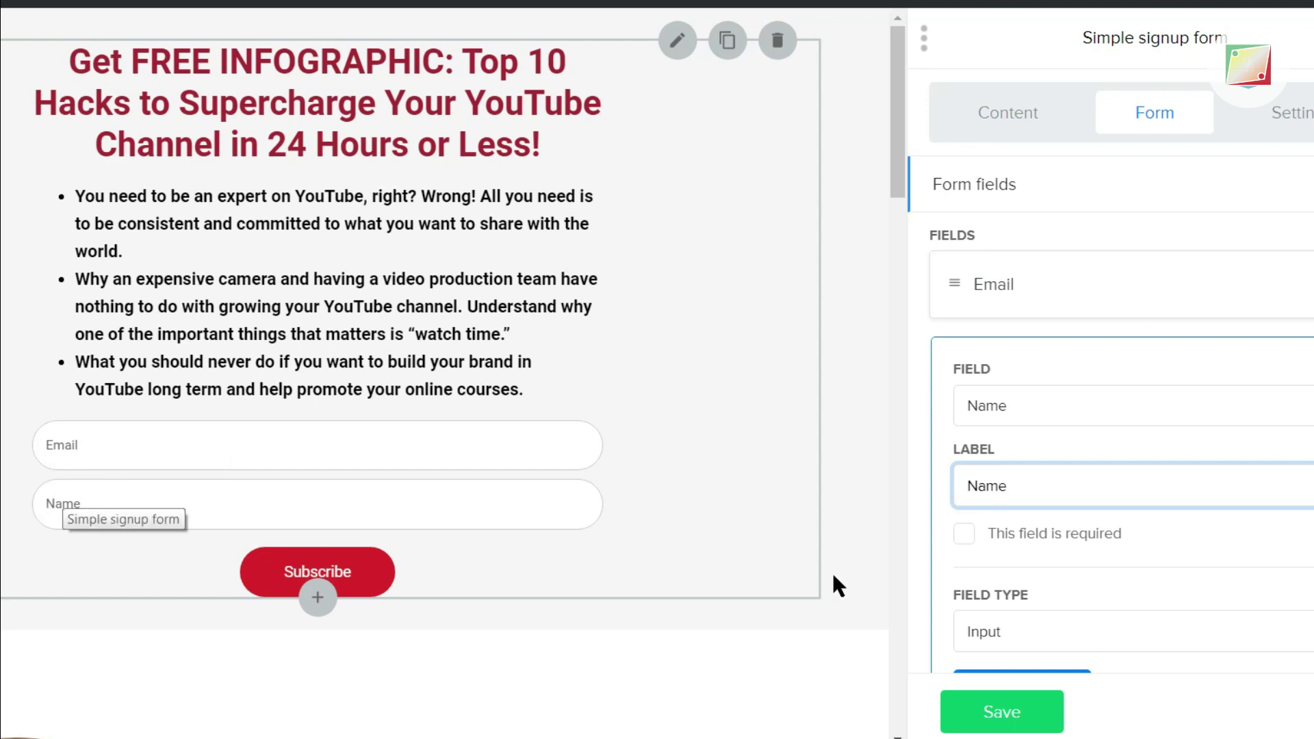
click(1060, 485)
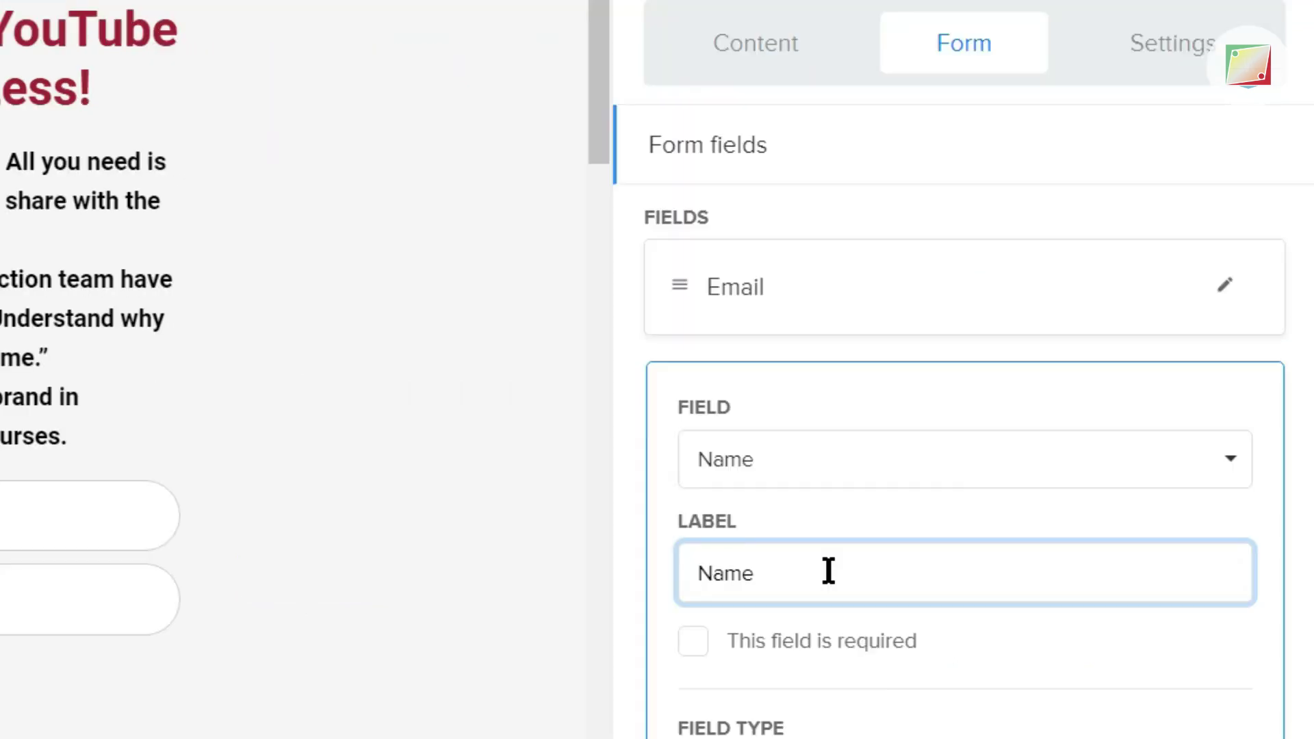
text(F)
text(irst)
scroll(965, 411, down, 1)
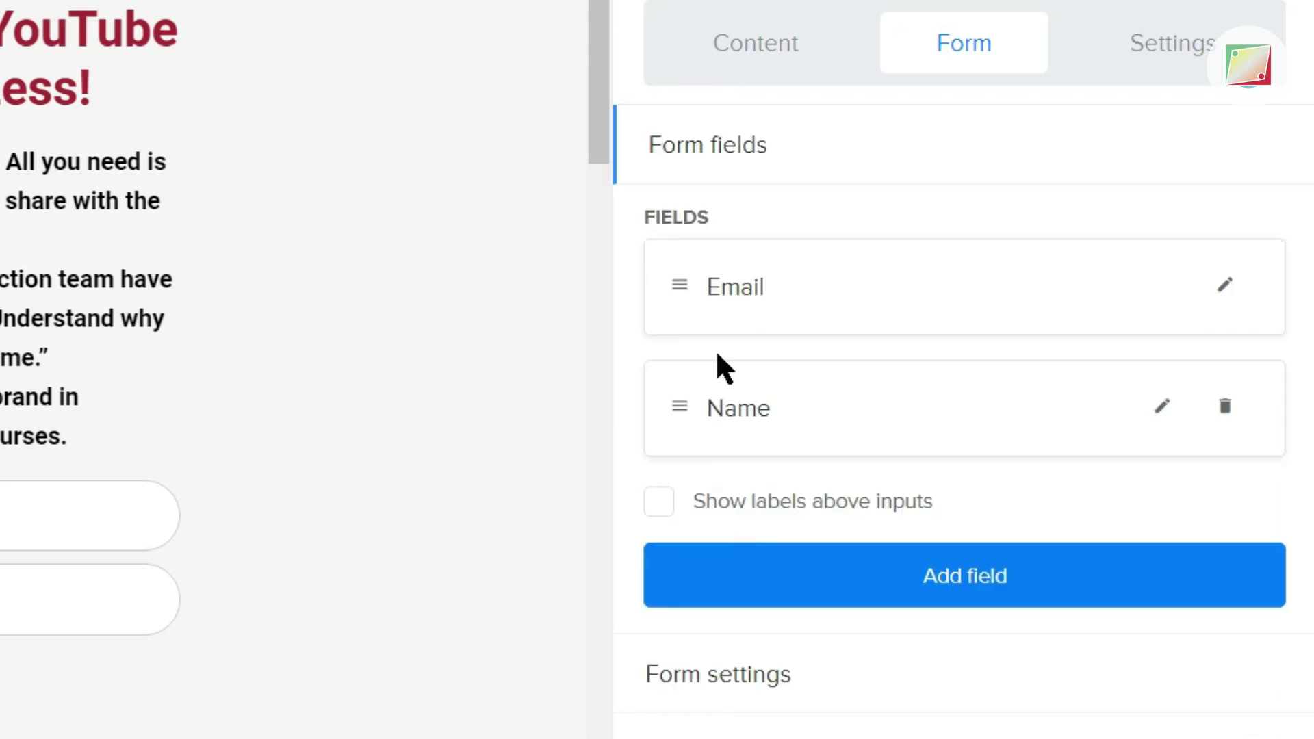
drag(671, 397, 666, 273)
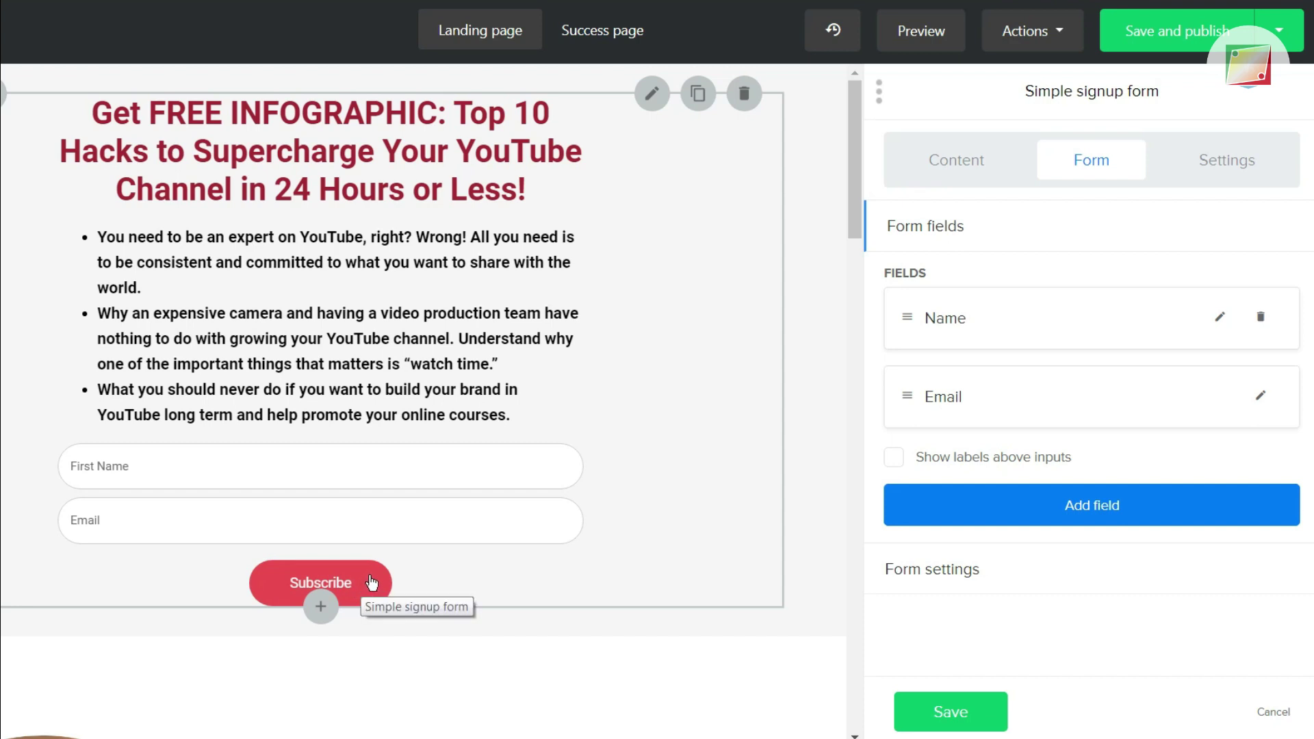
- Change the signup form's button text to "Yes, Send My Infographic!"
click(370, 581)
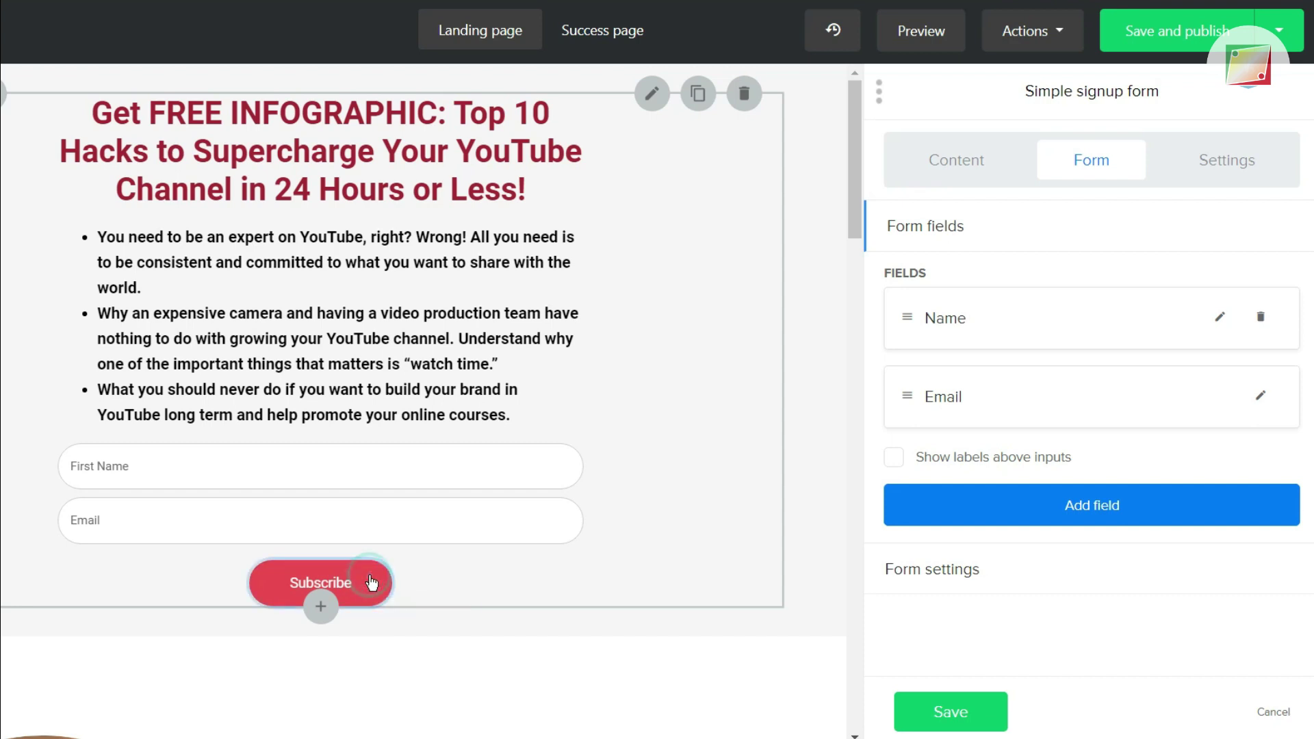
click(945, 160)
scroll(965, 362, down, 2)
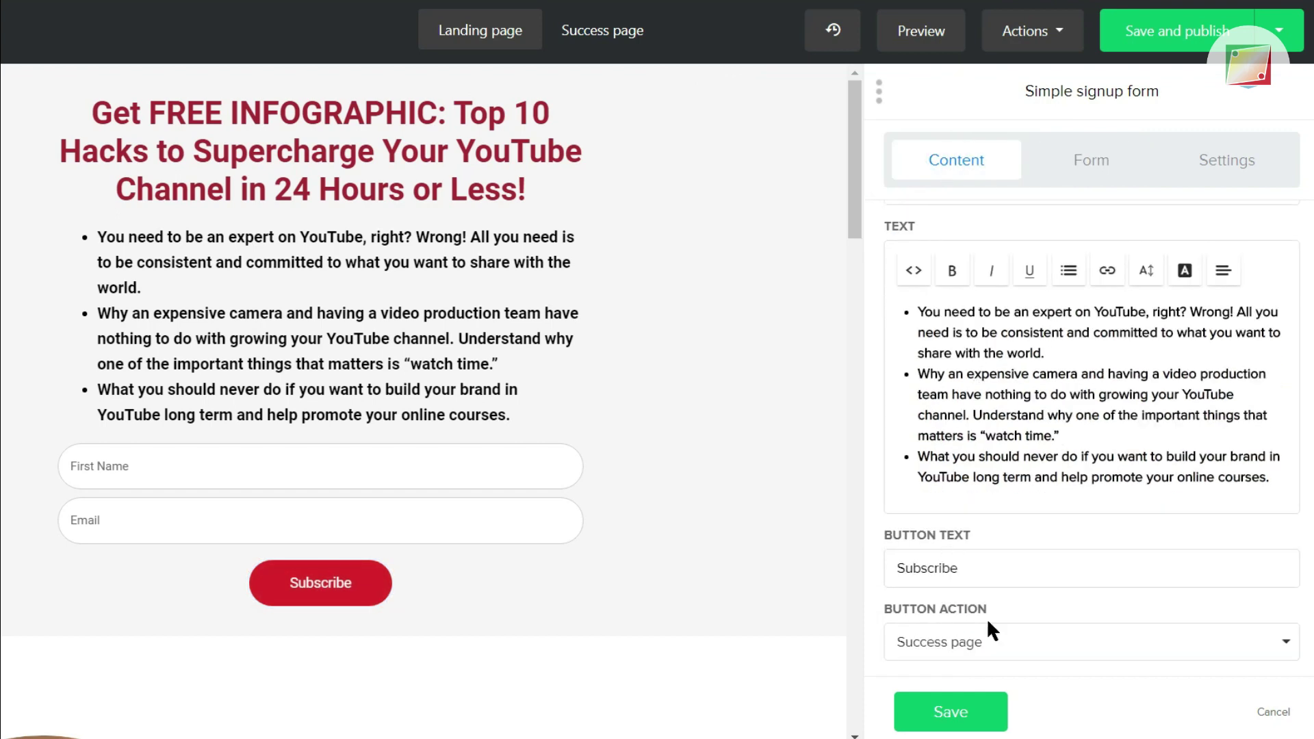
double_click(997, 564)
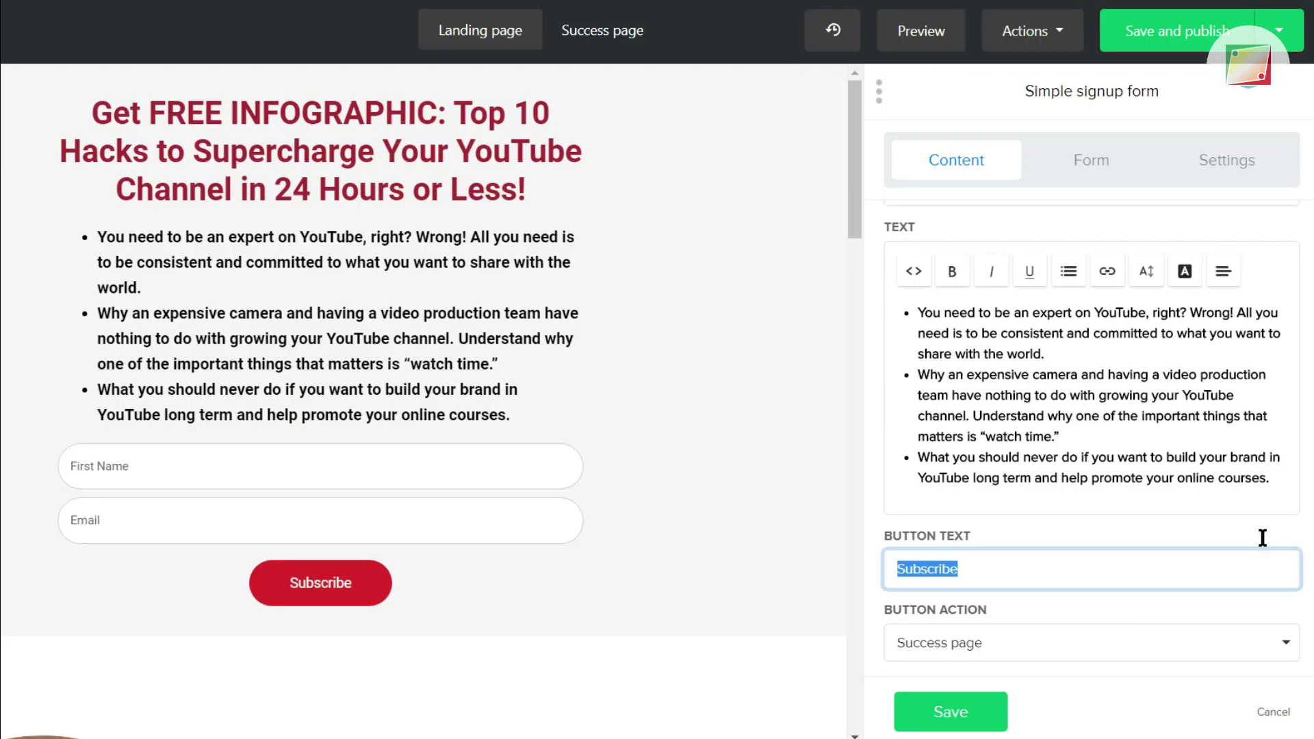
text(Y)
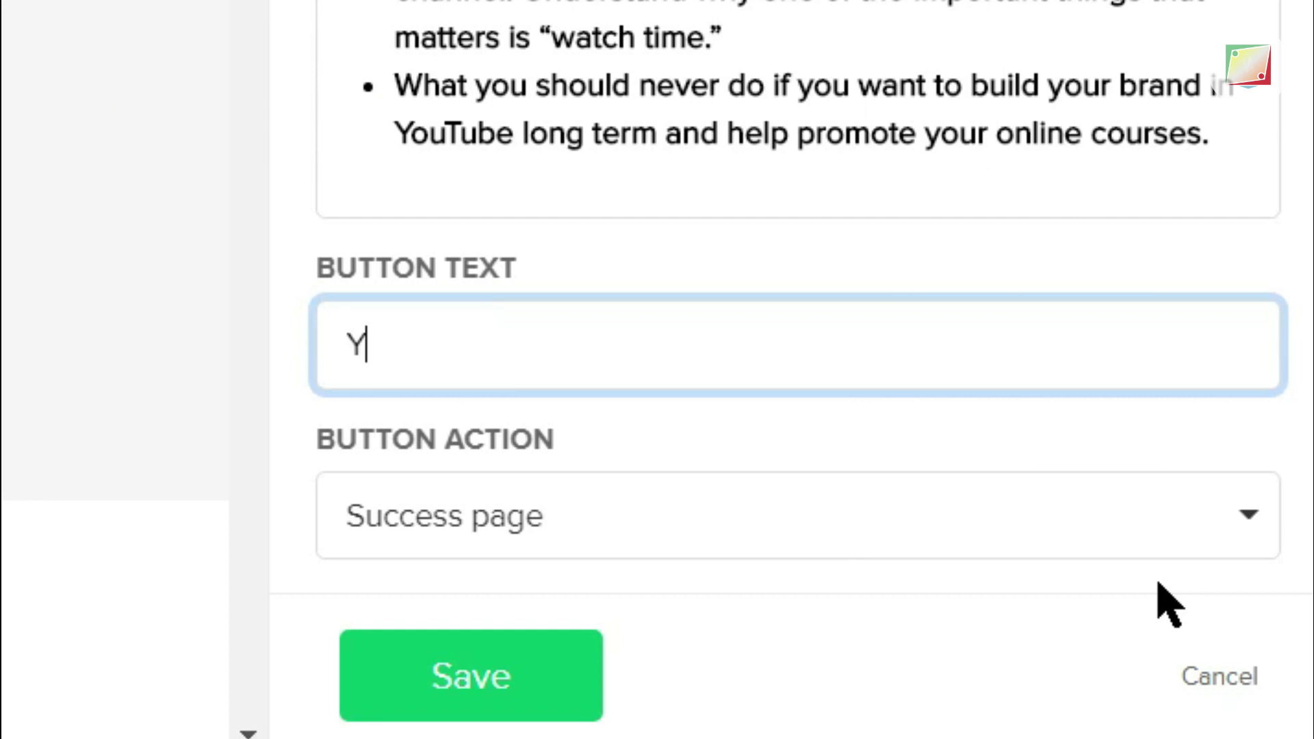
text(es, Send M)
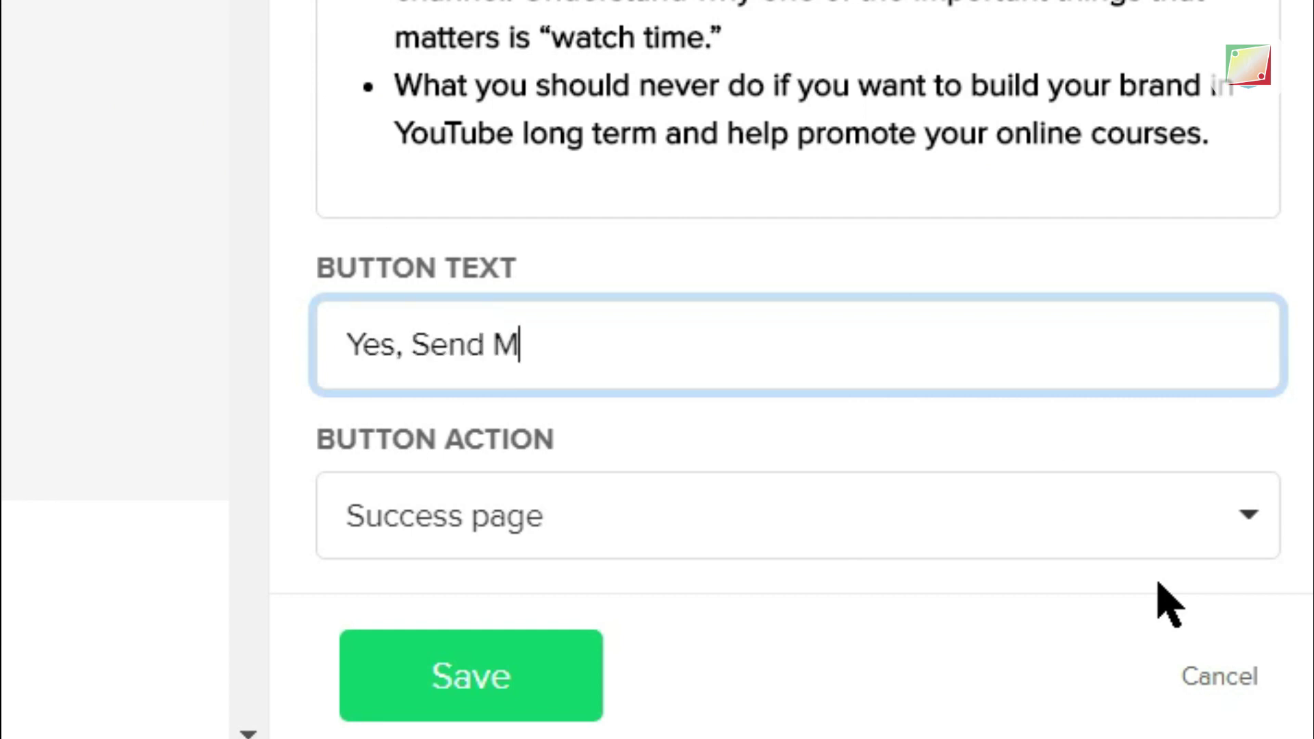
text(y Infor)
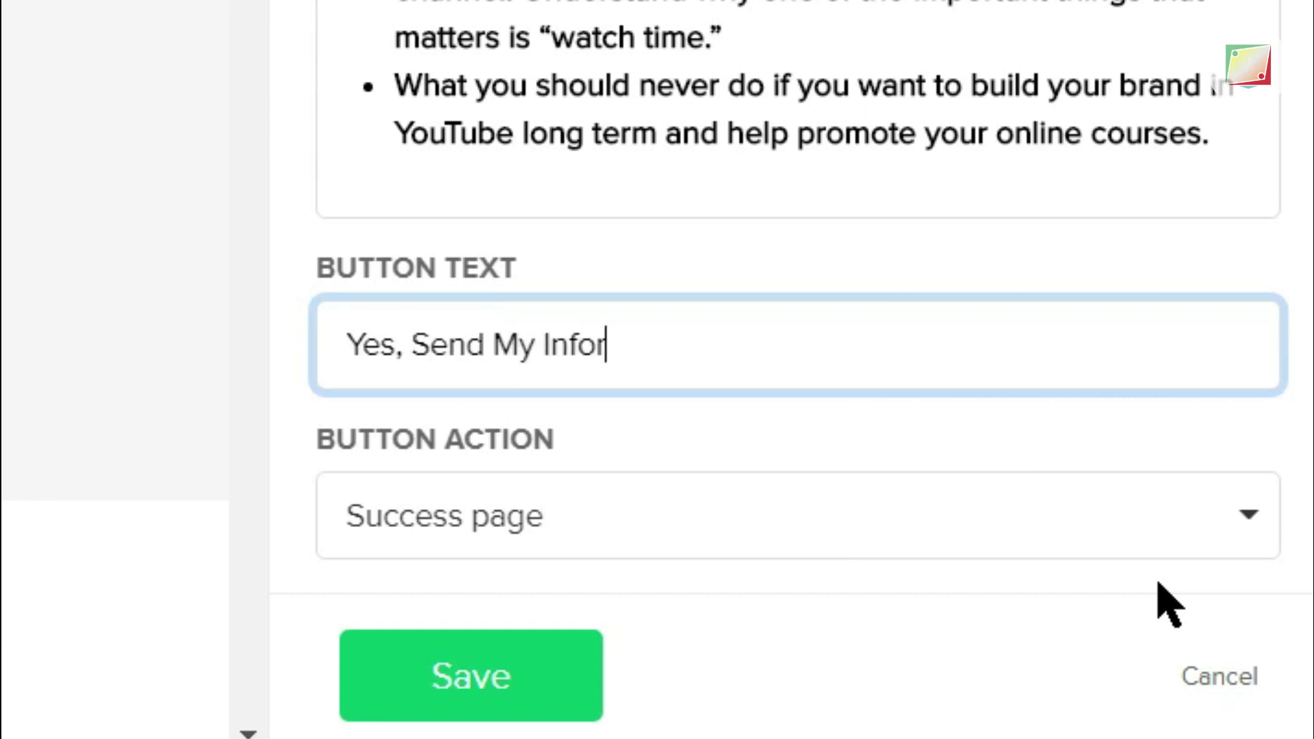
key(BackSpace)
text(graphic)
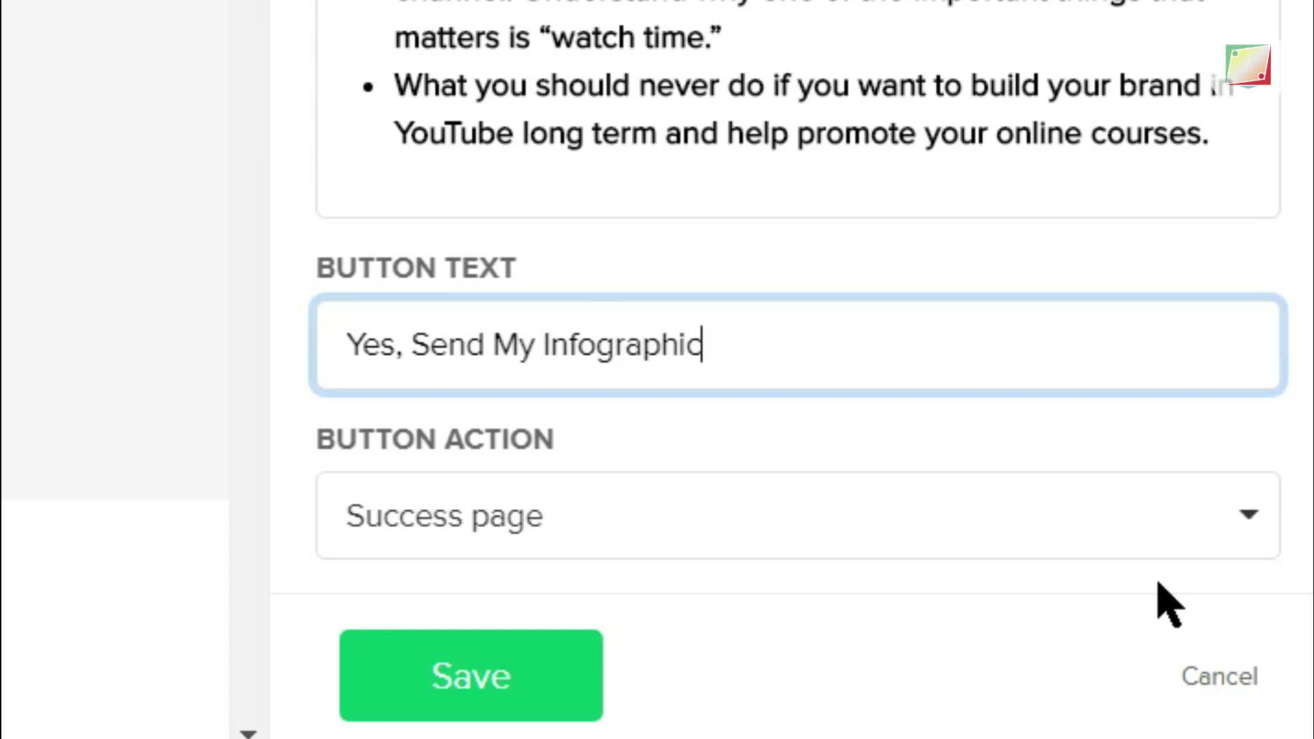
text(!)
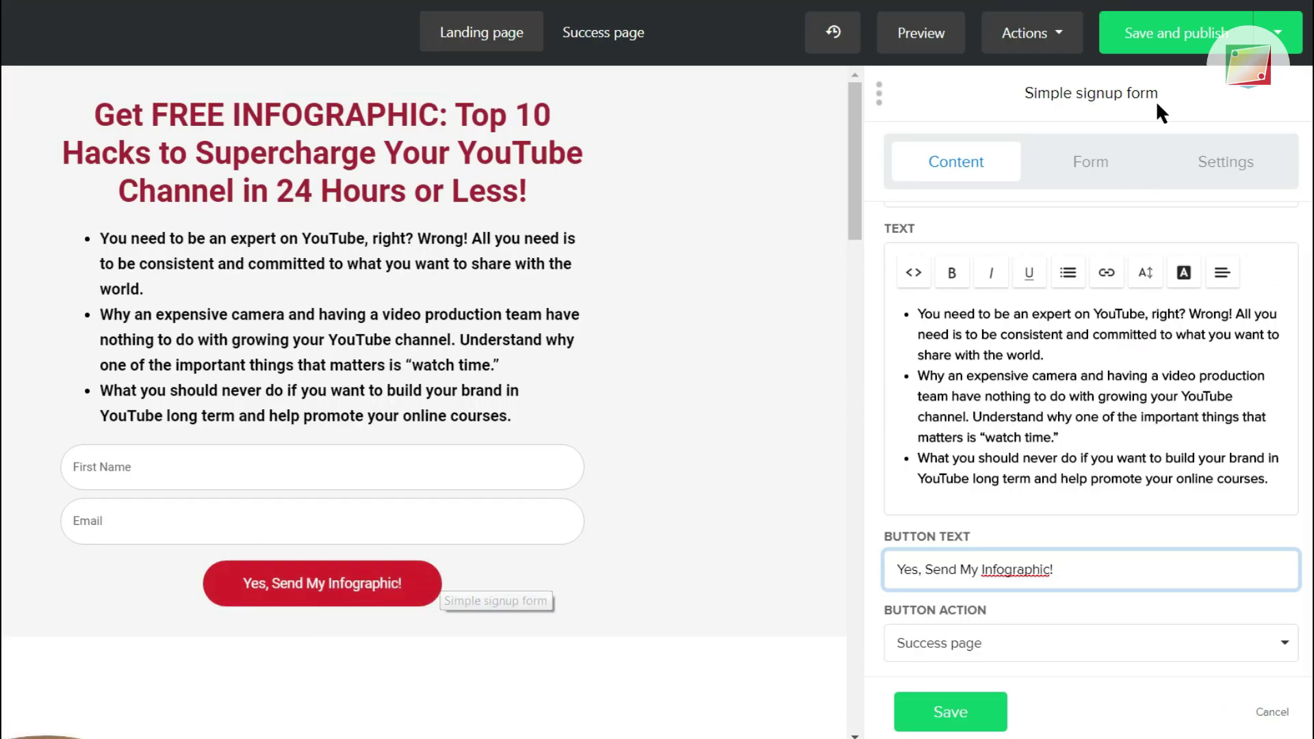
- Set the signup form's call-to-action button font to size 20 and bold
click(1202, 175)
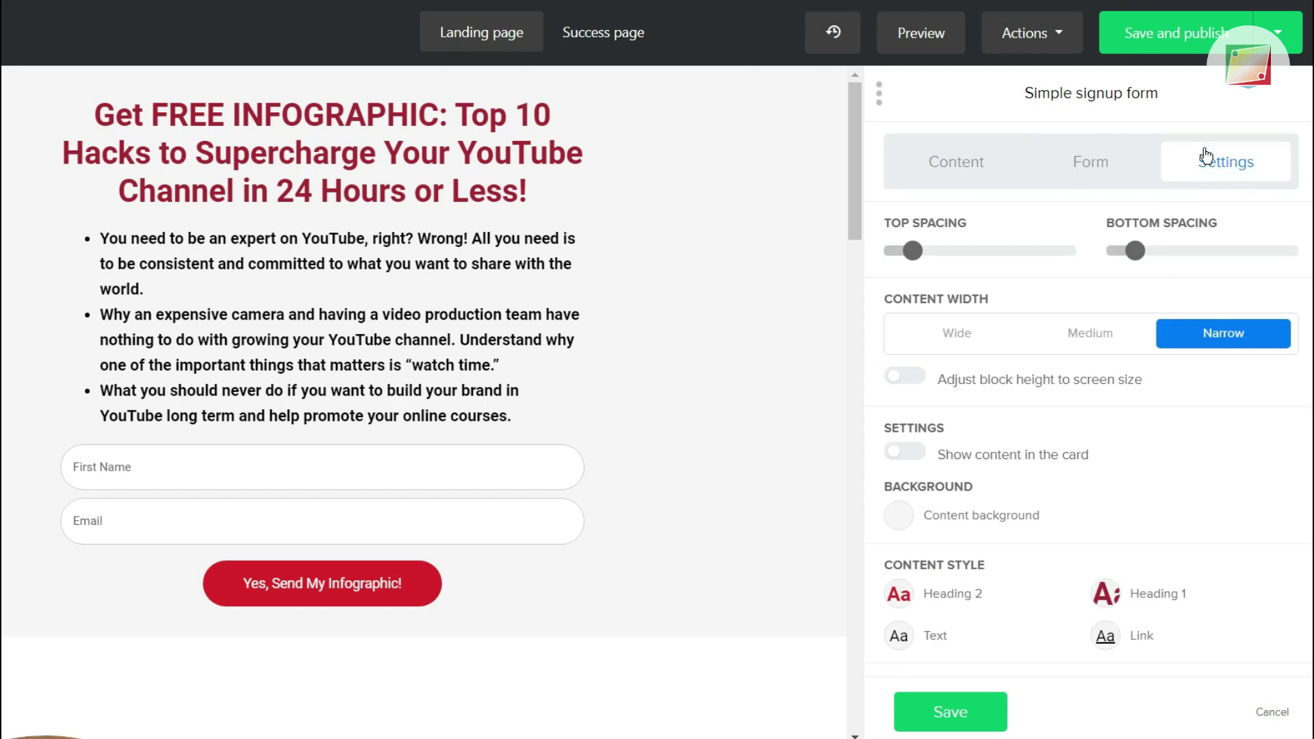
scroll(1094, 444, down, 5)
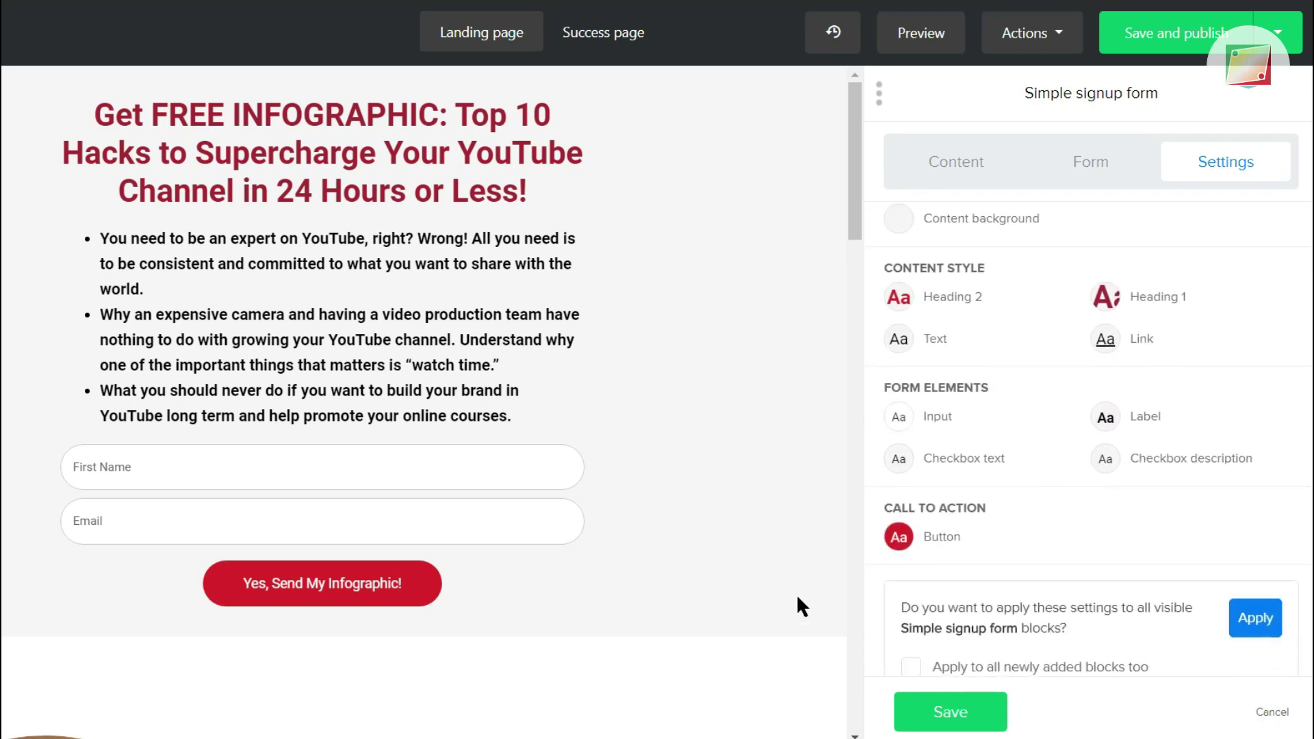
click(900, 536)
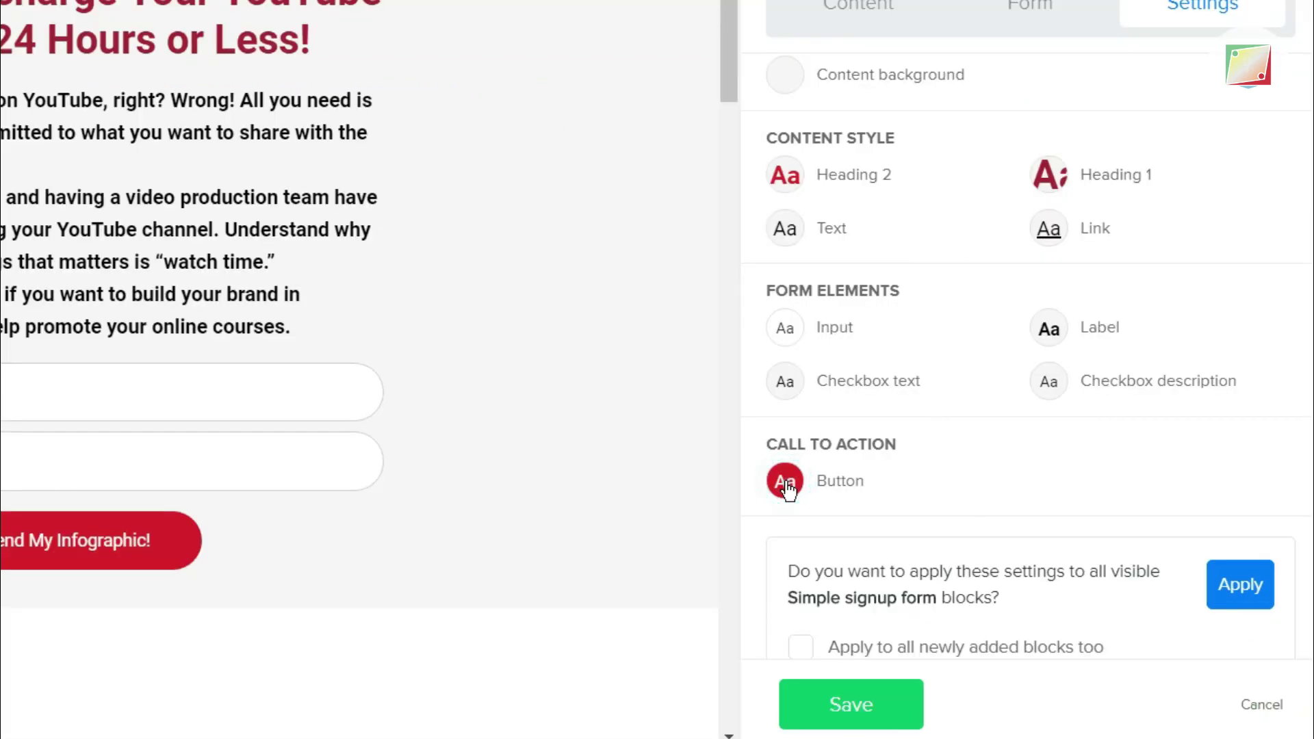
click(786, 483)
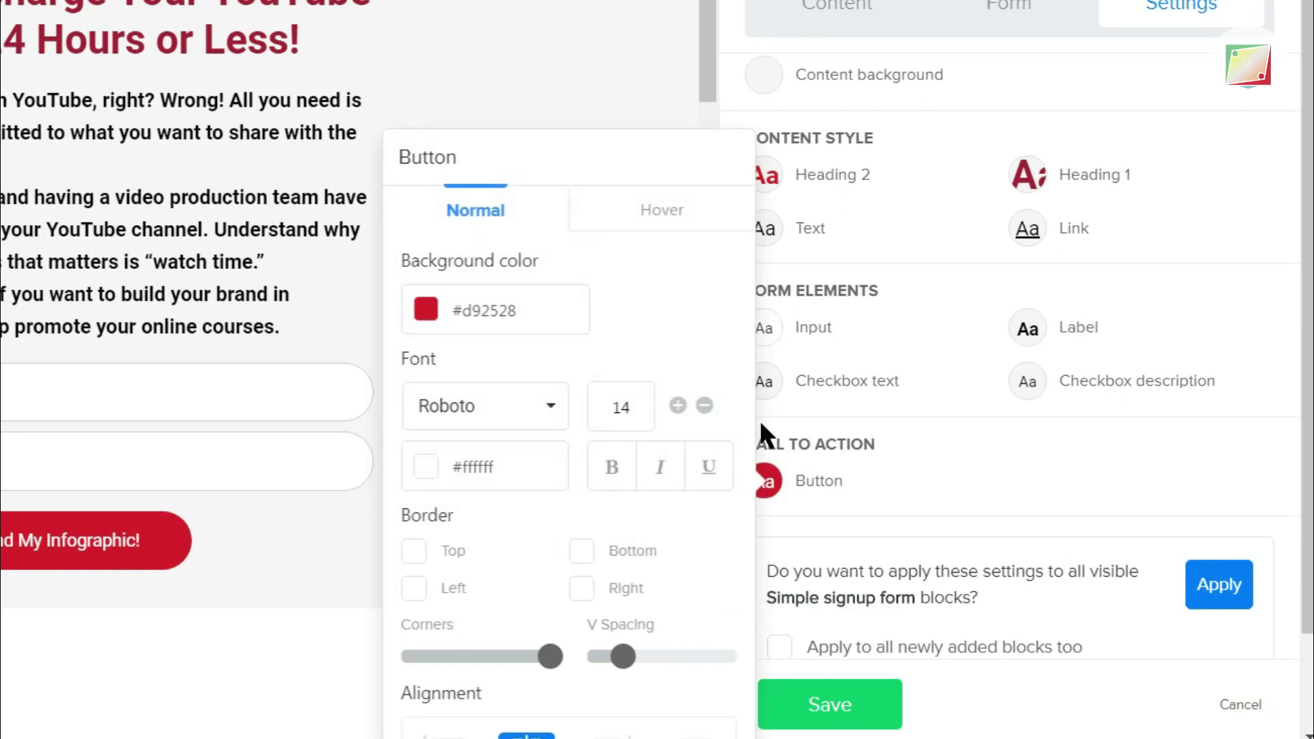
double_click(677, 405)
click(677, 405)
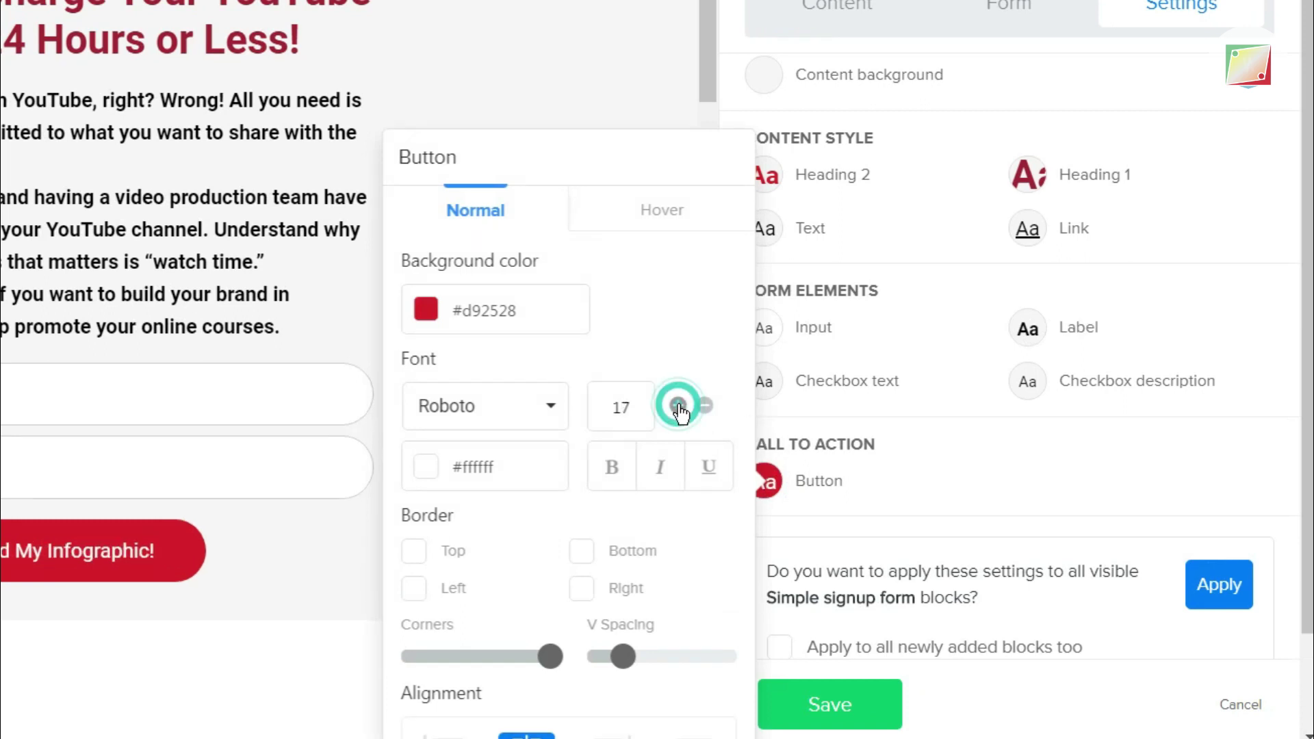
double_click(678, 405)
click(678, 405)
click(611, 472)
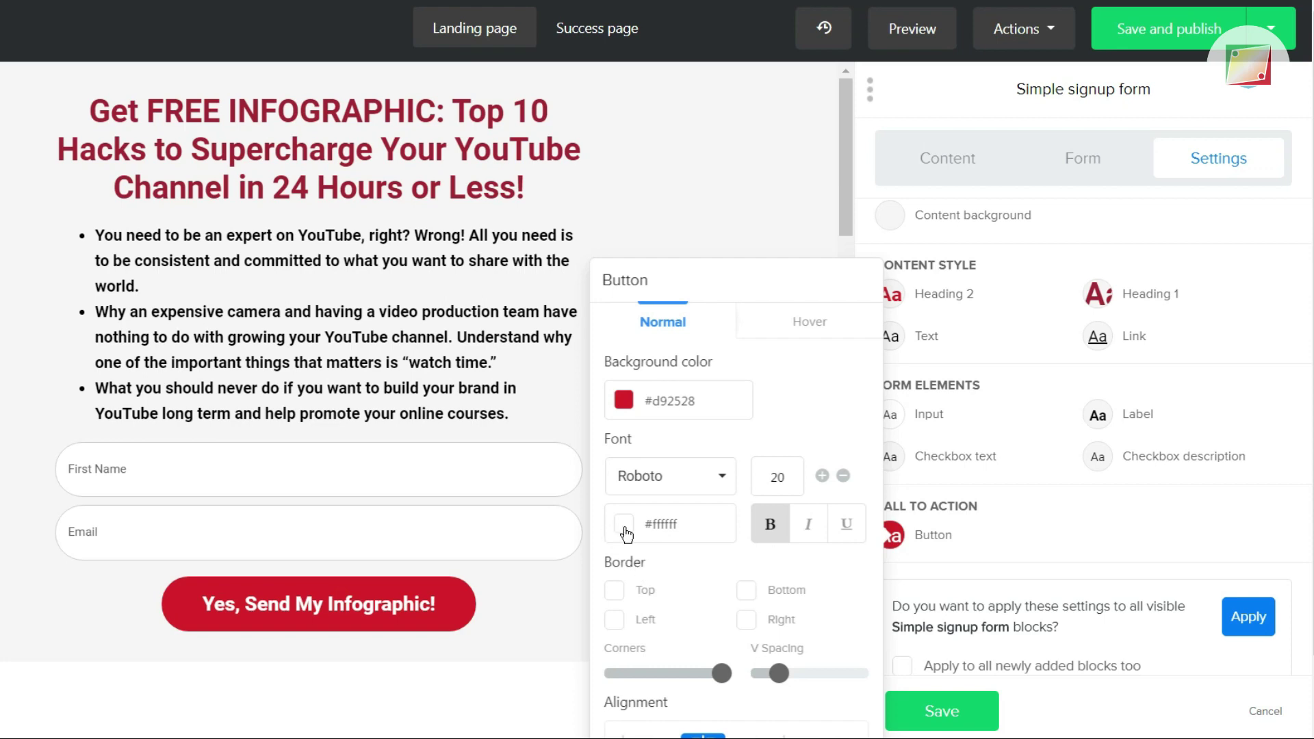
- Set the call-to-action button's font color to bright yellow #dbf004 and save the button style
click(624, 524)
click(803, 663)
click(656, 716)
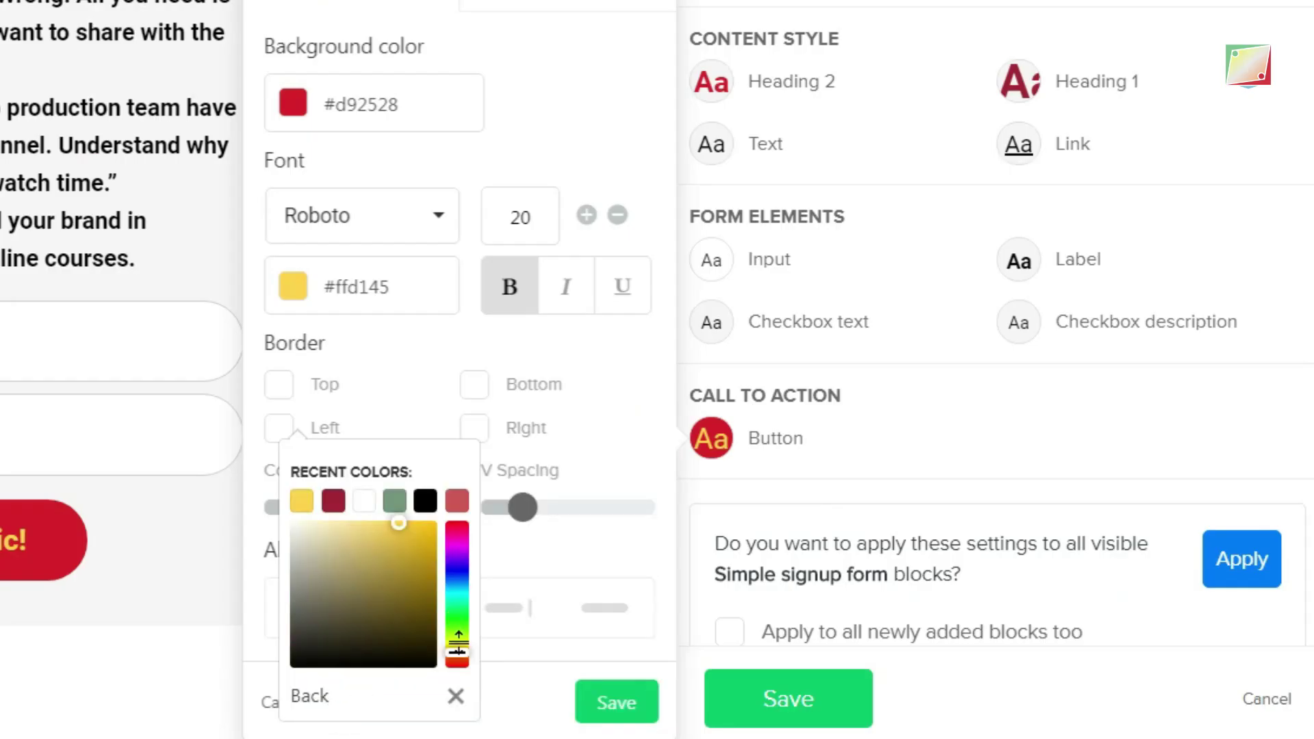
mouse_move(458, 648)
mouse_down()
mouse_move(457, 603)
mouse_move(457, 655)
mouse_move(455, 641)
mouse_up()
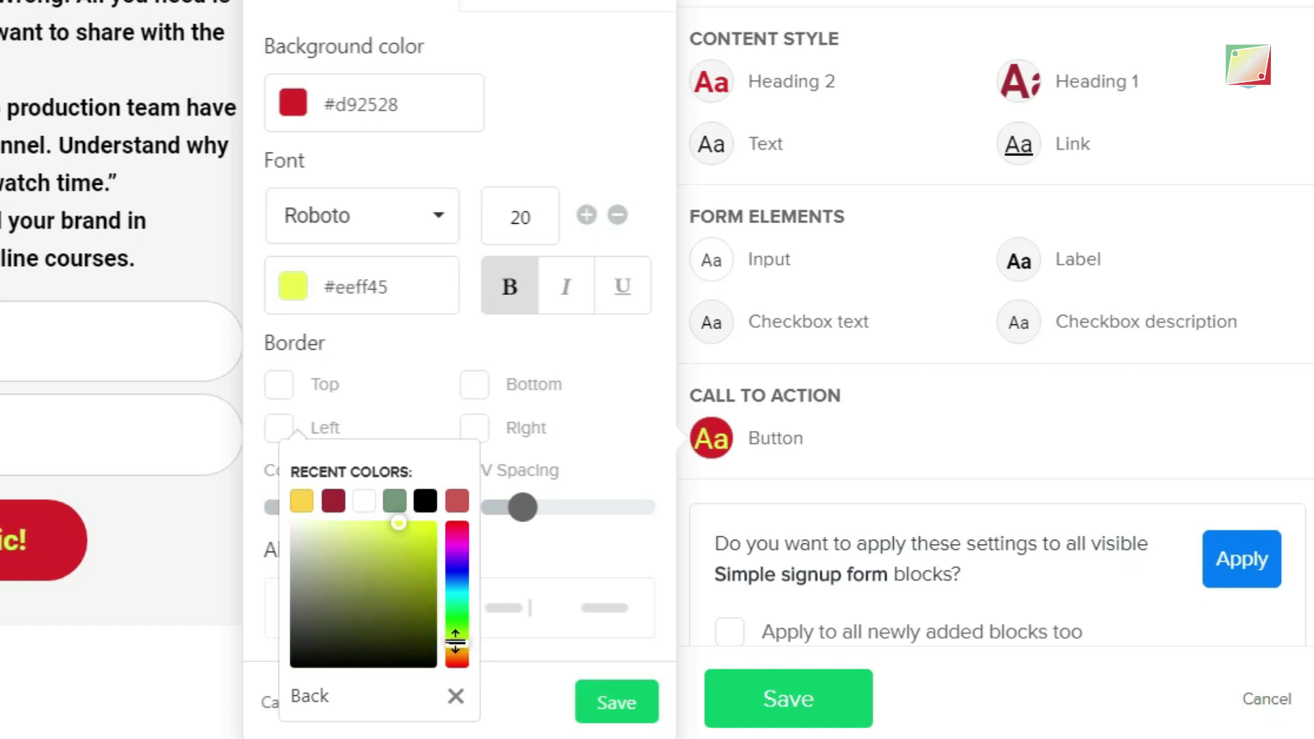
drag(398, 523, 442, 529)
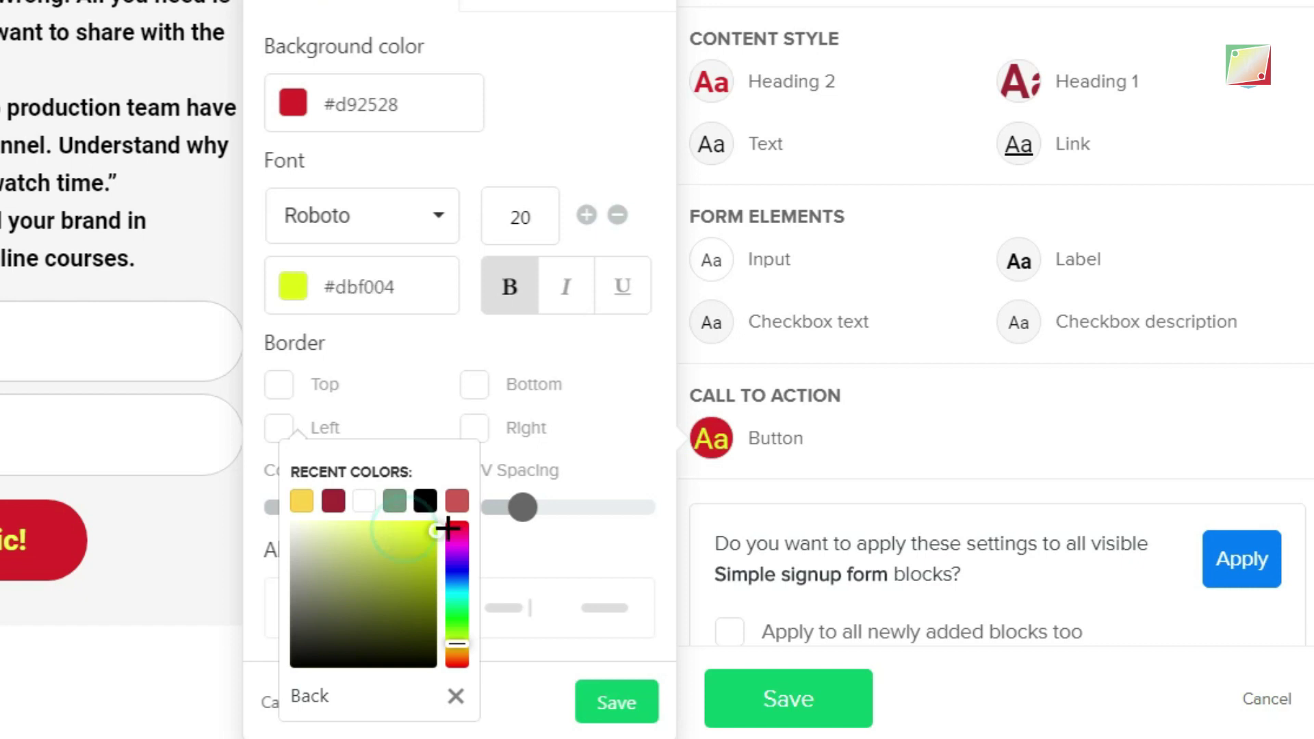
click(612, 697)
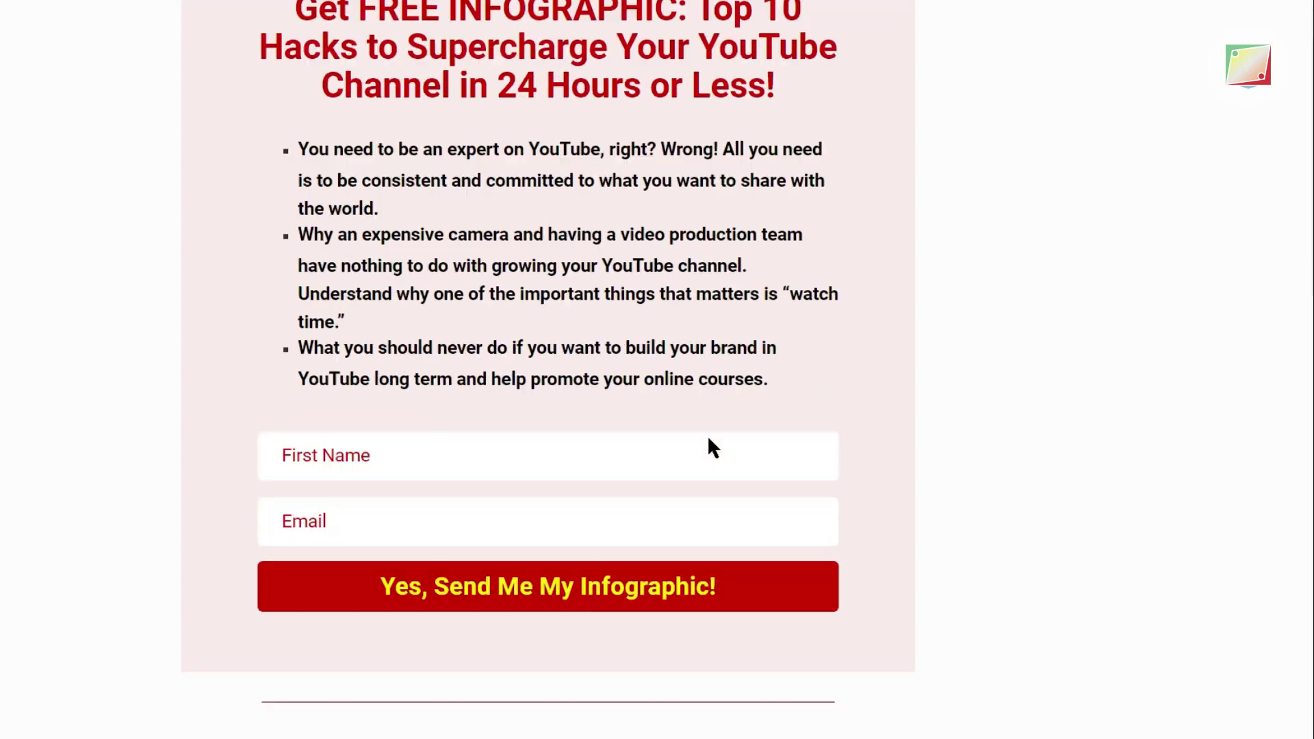
scroll(708, 439, down, 10)
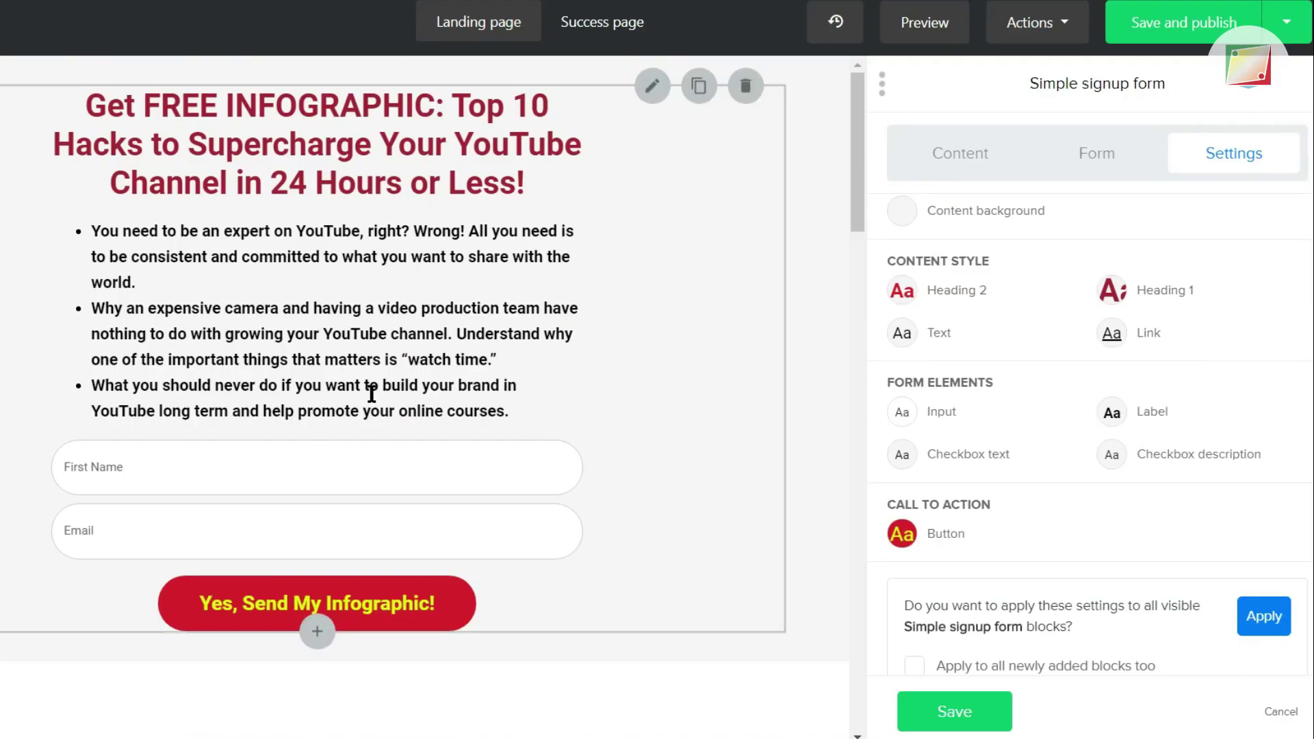
- Review the landing page from the finished signup form down through the remaining template sections
scroll(372, 394, down, 2)
scroll(487, 249, up, 2)
scroll(486, 249, down, 5)
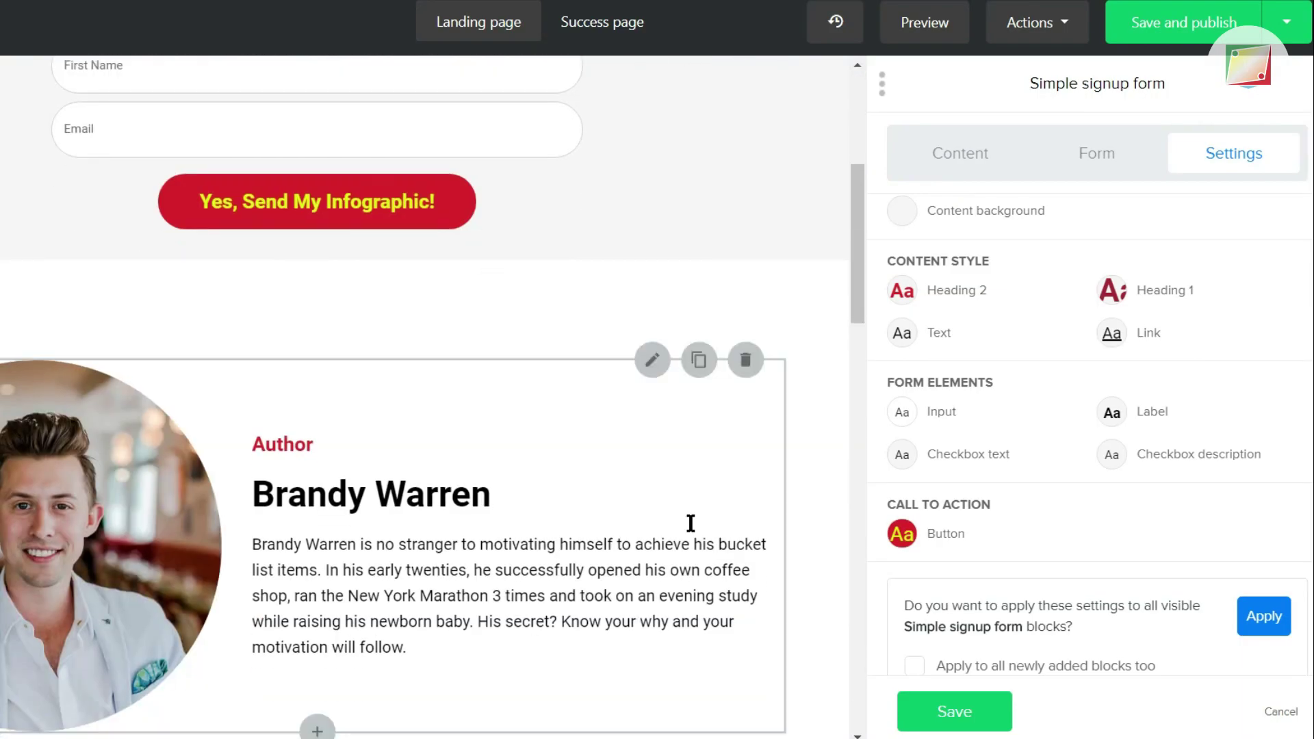
scroll(511, 496, down, 15)
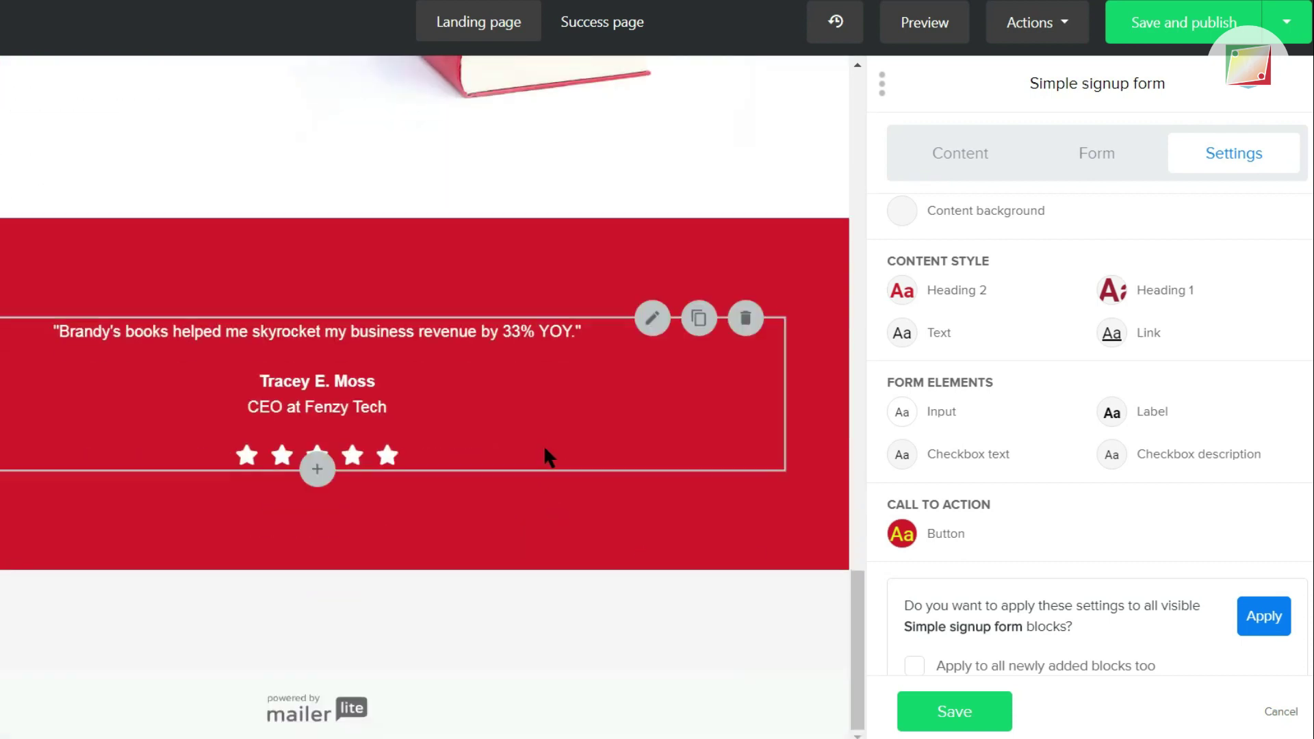
scroll(646, 449, up, 10)
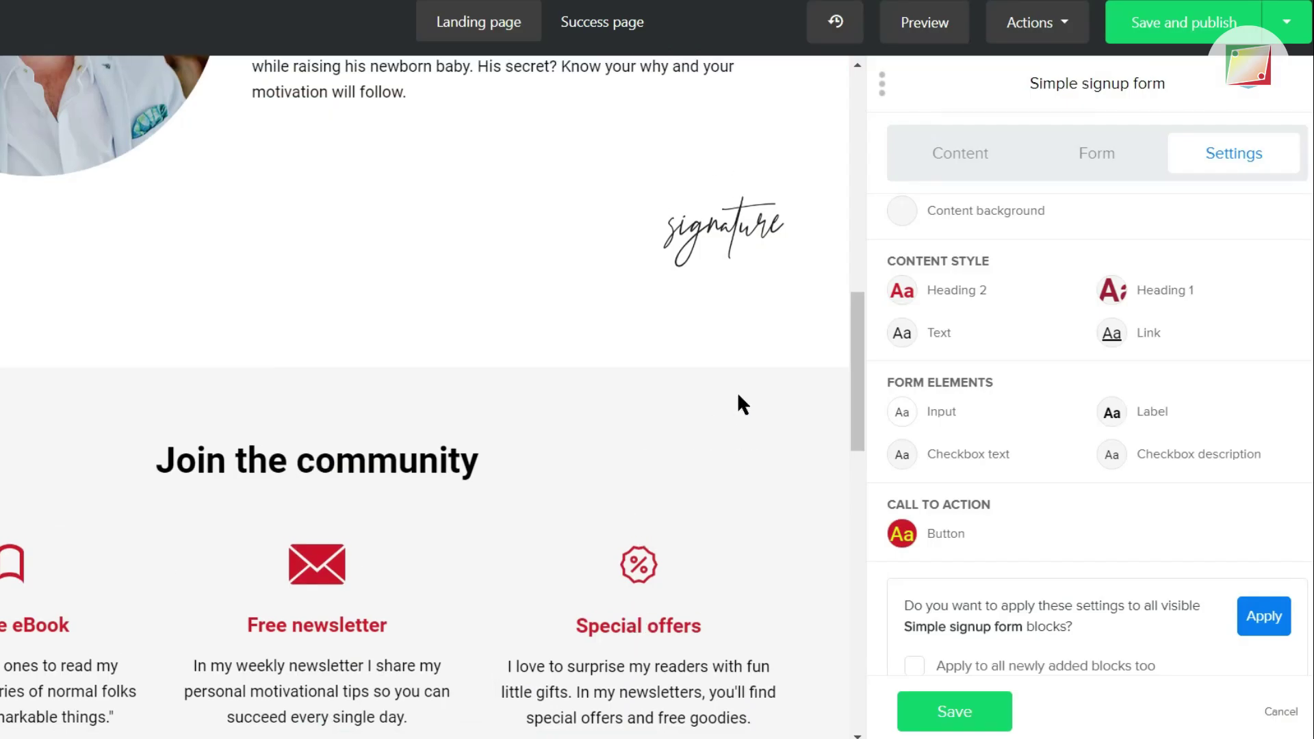
scroll(569, 479, up, 10)
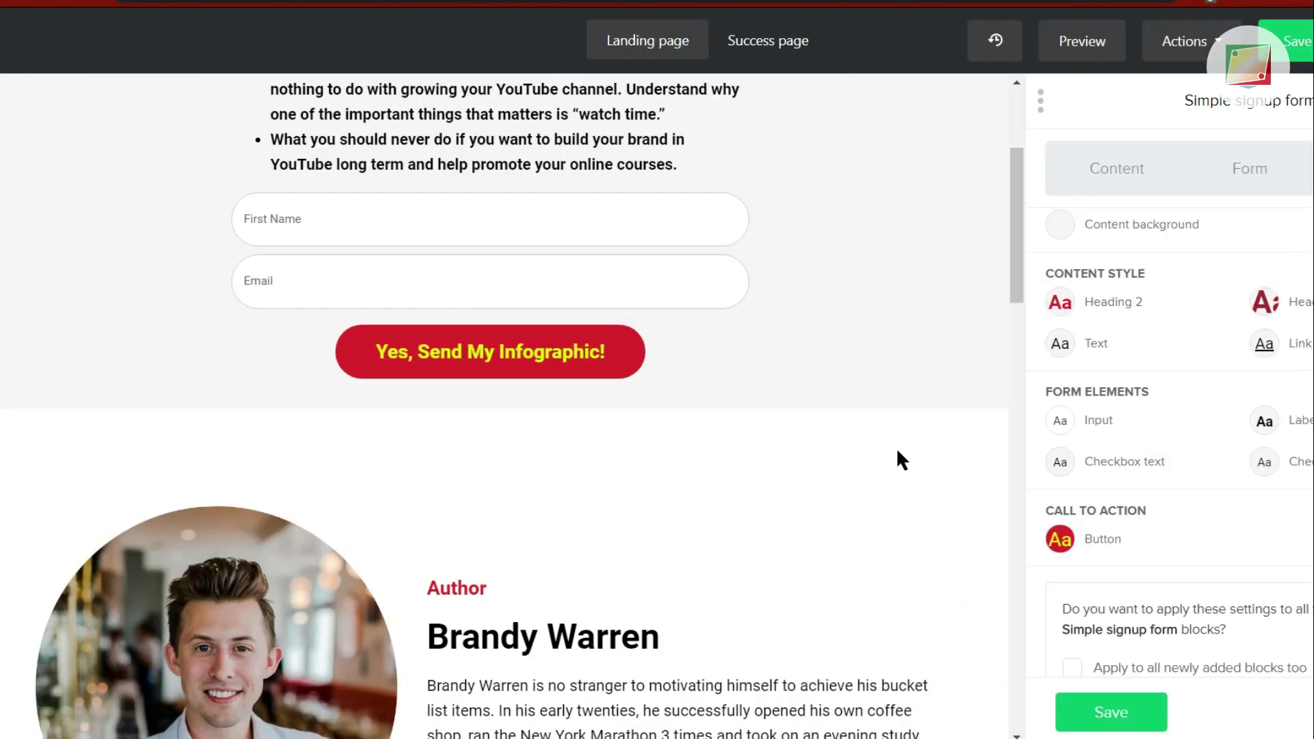
scroll(528, 314, up, 4)
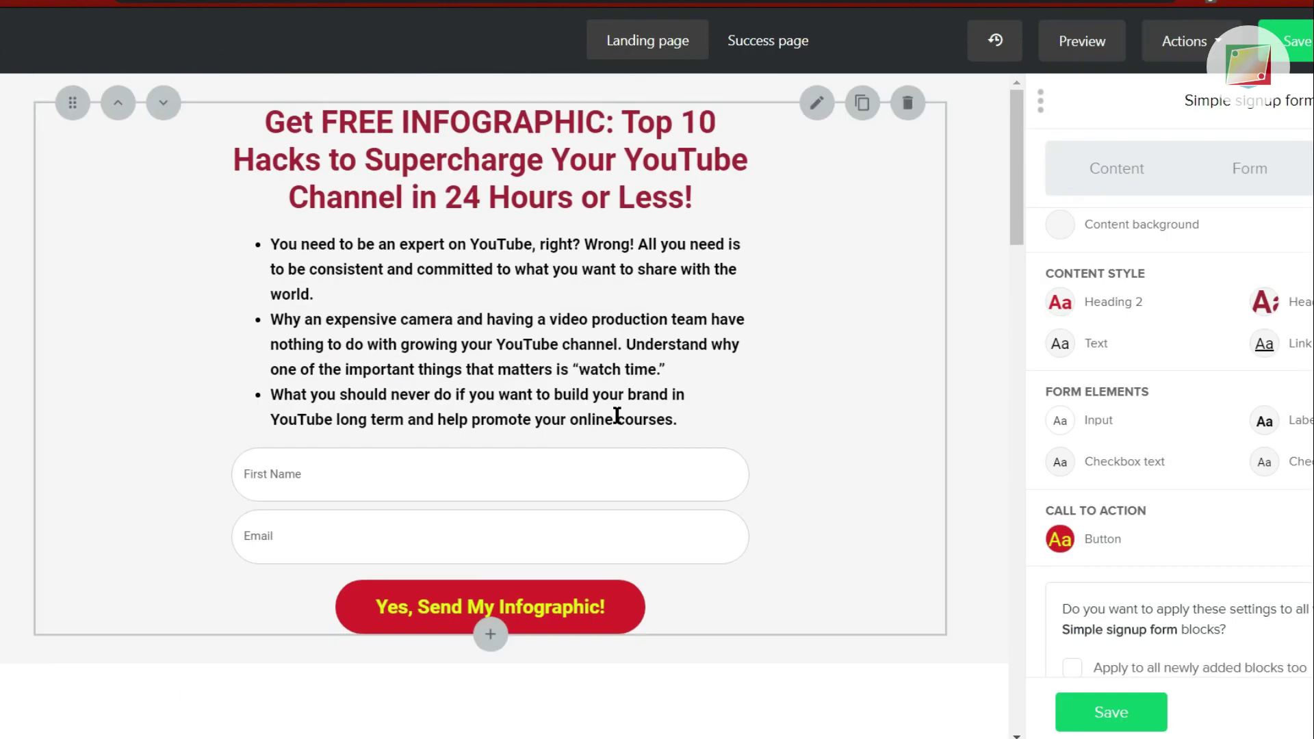
- Delete every block below the signup form, from the author section through the testimonial with star ratings
scroll(925, 551, down, 2)
scroll(926, 552, down, 3)
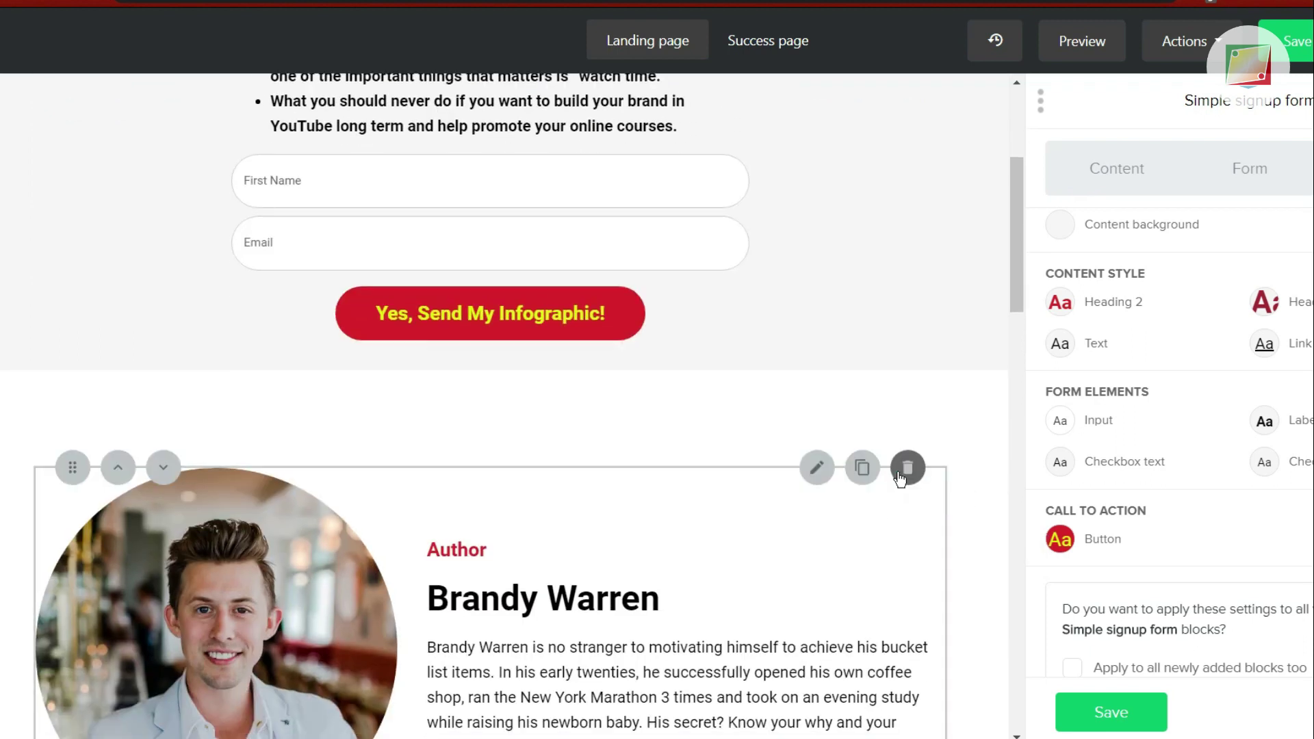
click(901, 475)
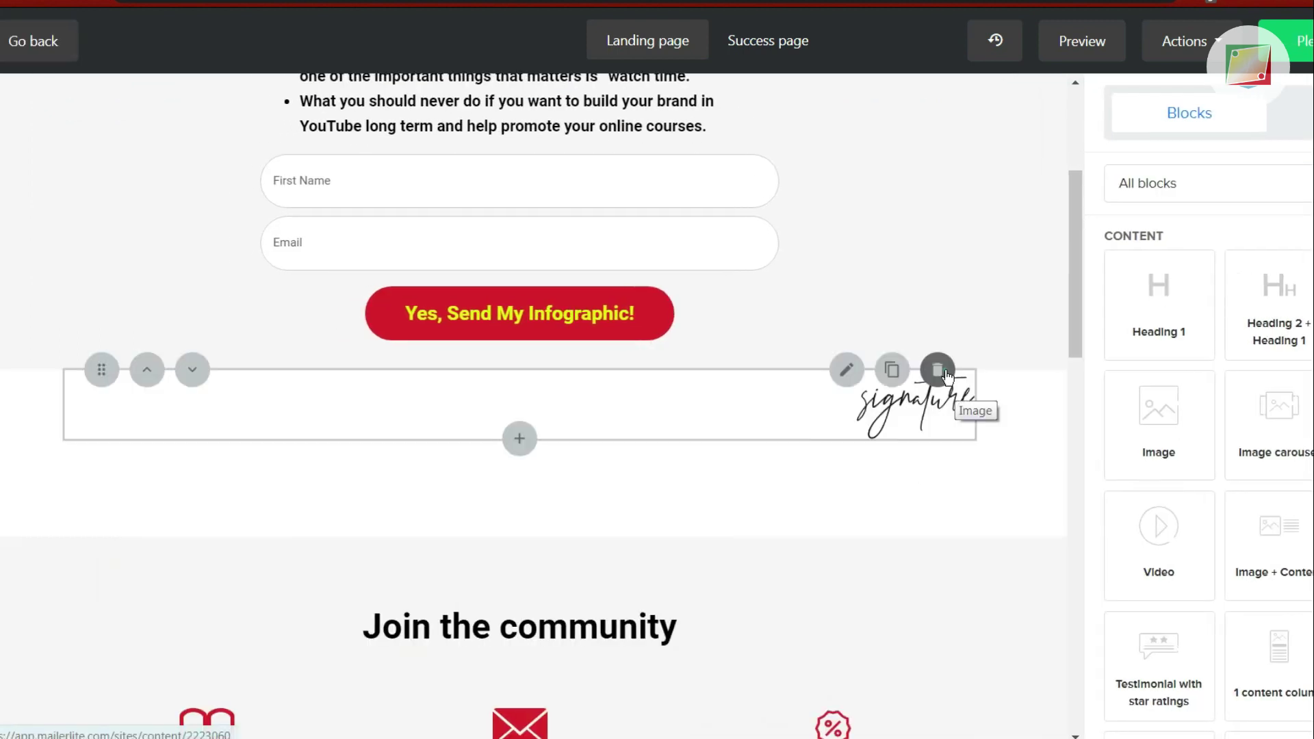
click(939, 371)
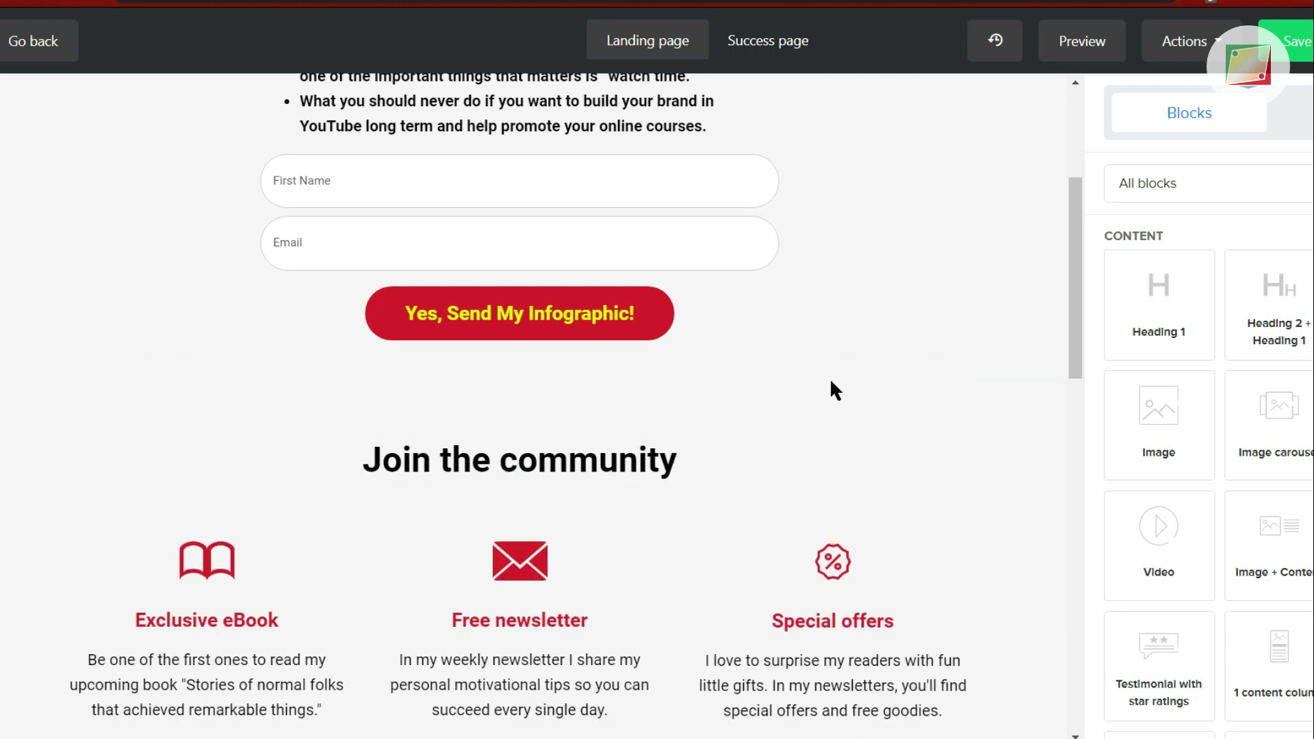
click(935, 439)
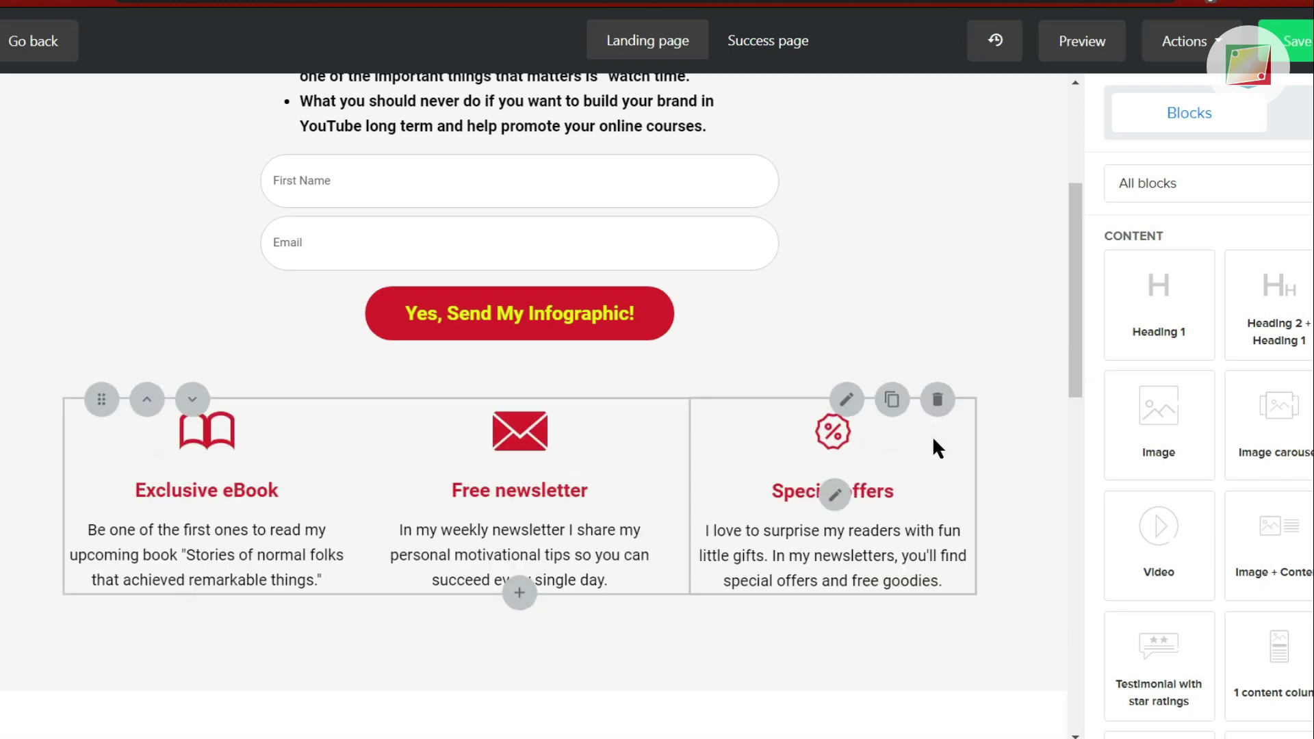
click(938, 399)
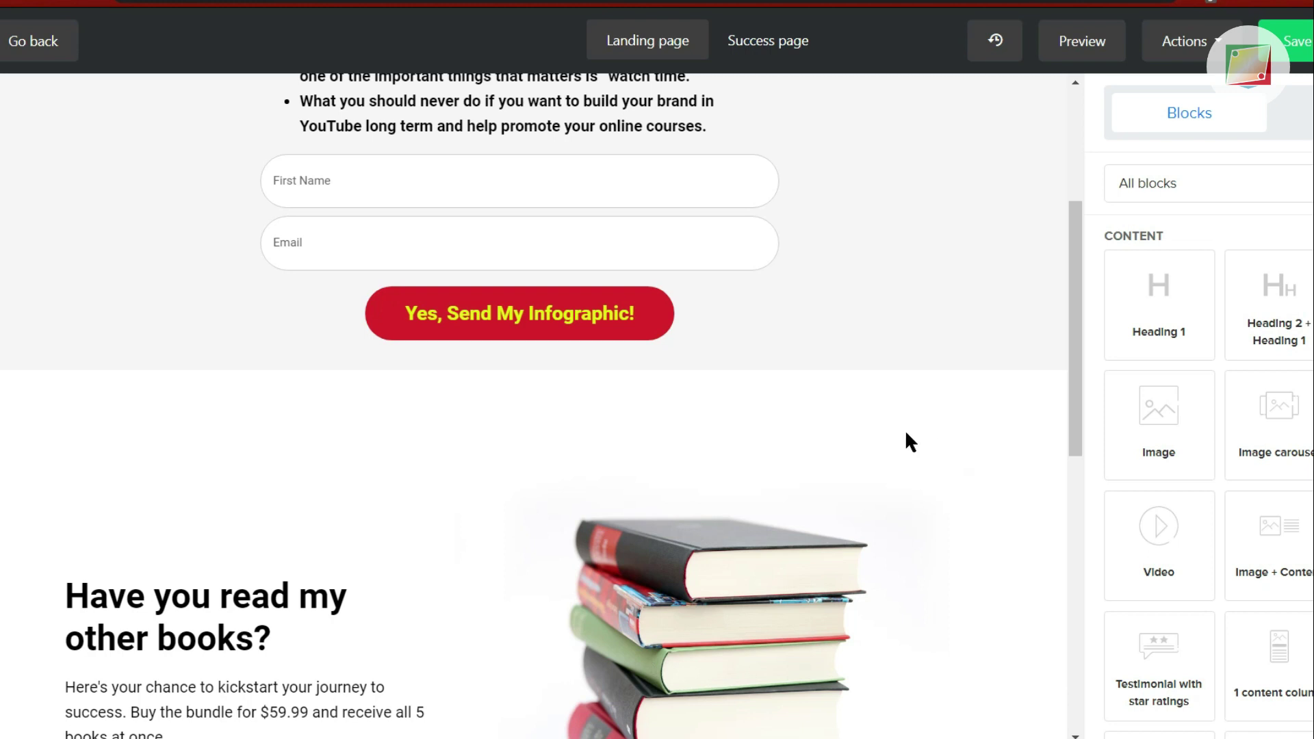
click(936, 471)
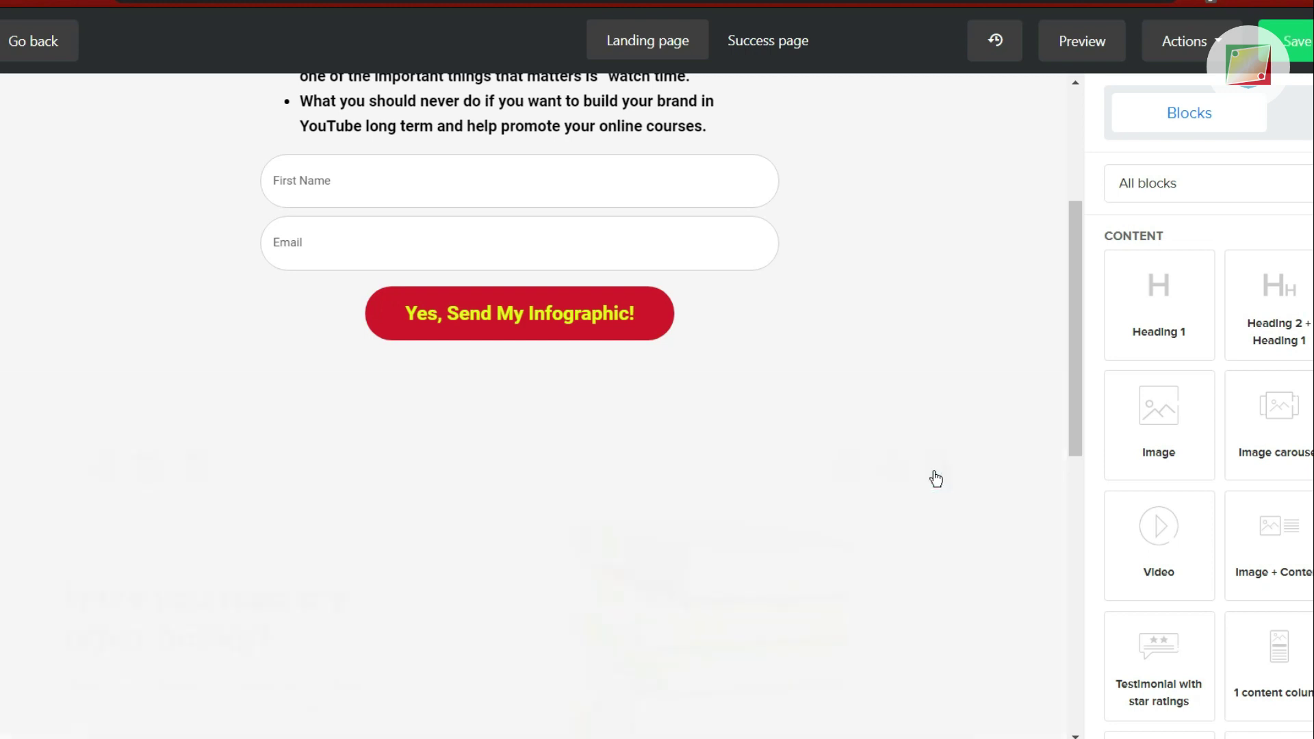
click(935, 466)
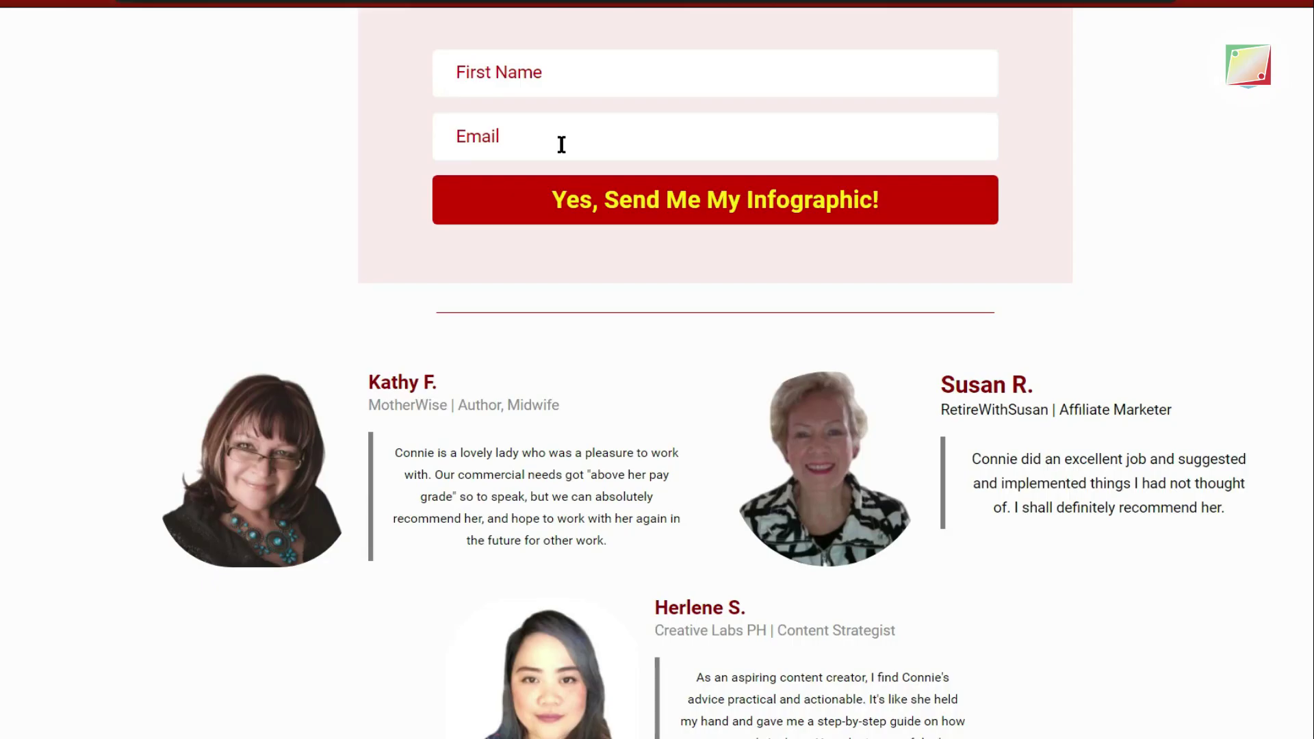
- Examine the reference opt-in page's infographic form and the testimonials beneath it
scroll(561, 144, up, 7)
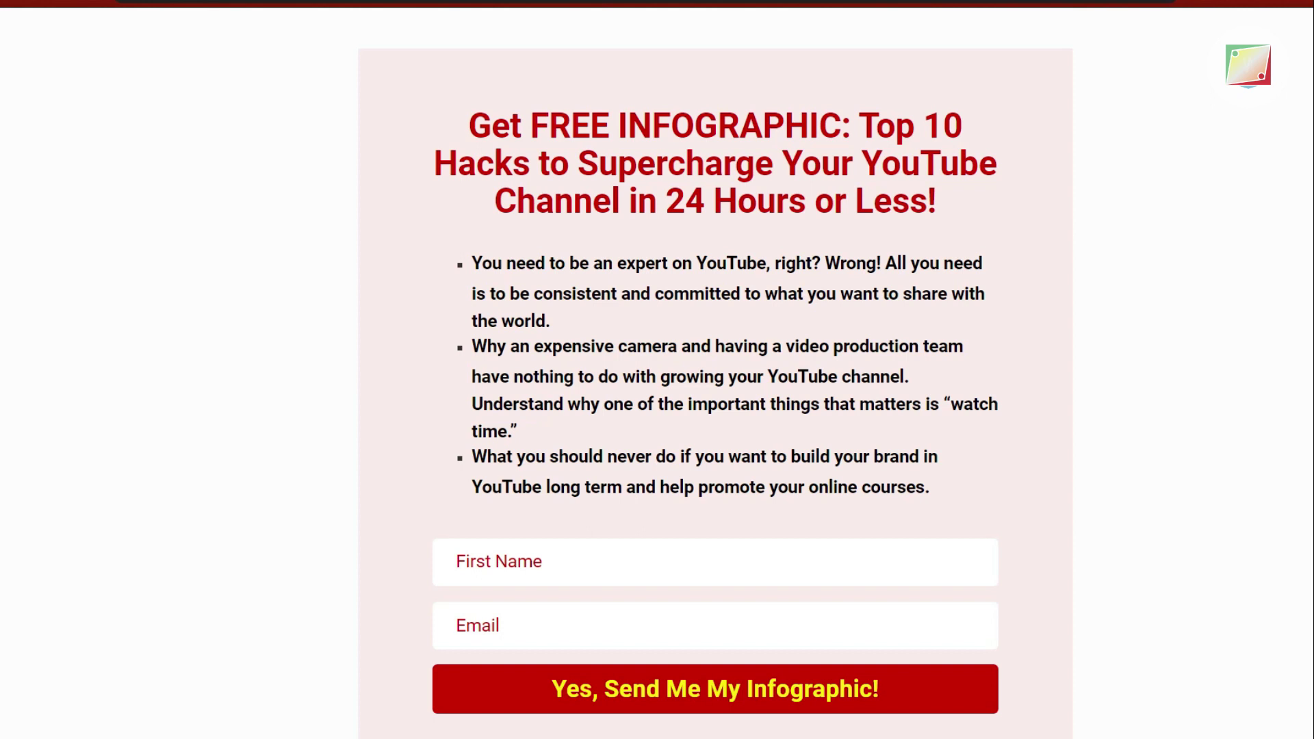
scroll(1214, 261, down, 6)
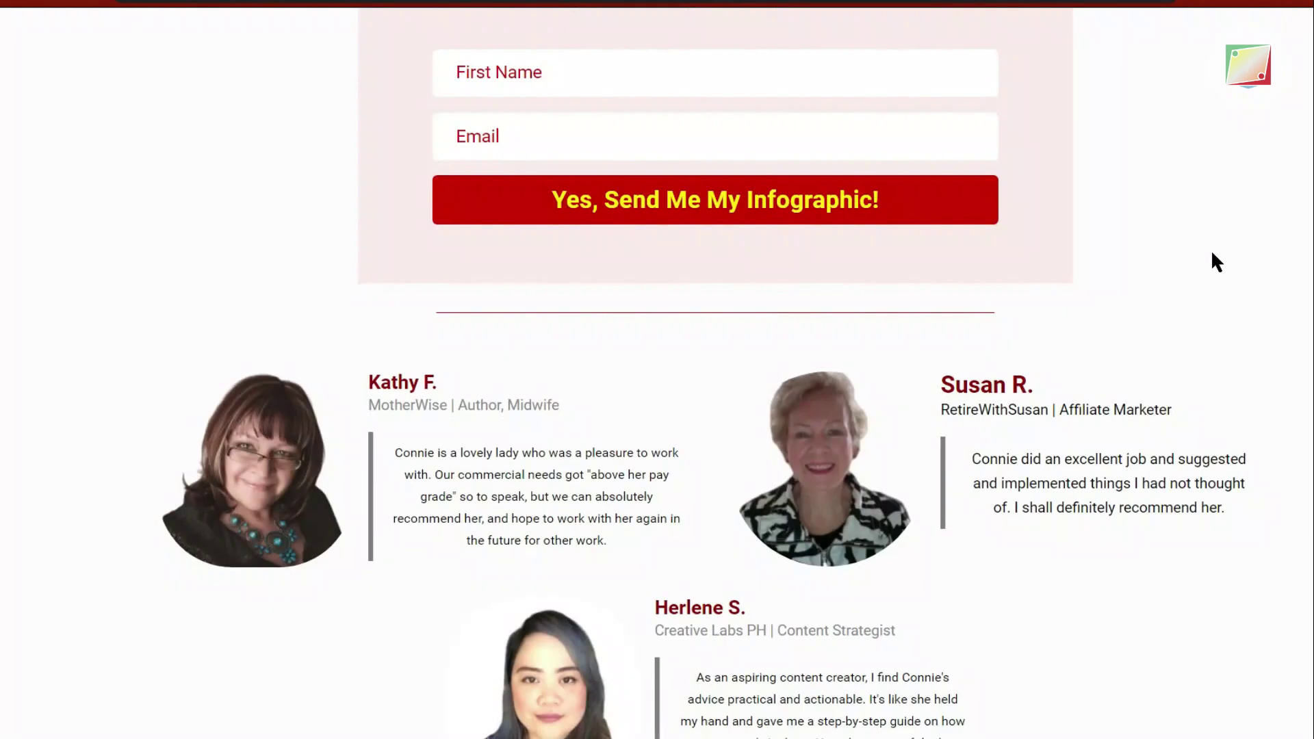
scroll(1216, 264, down, 1)
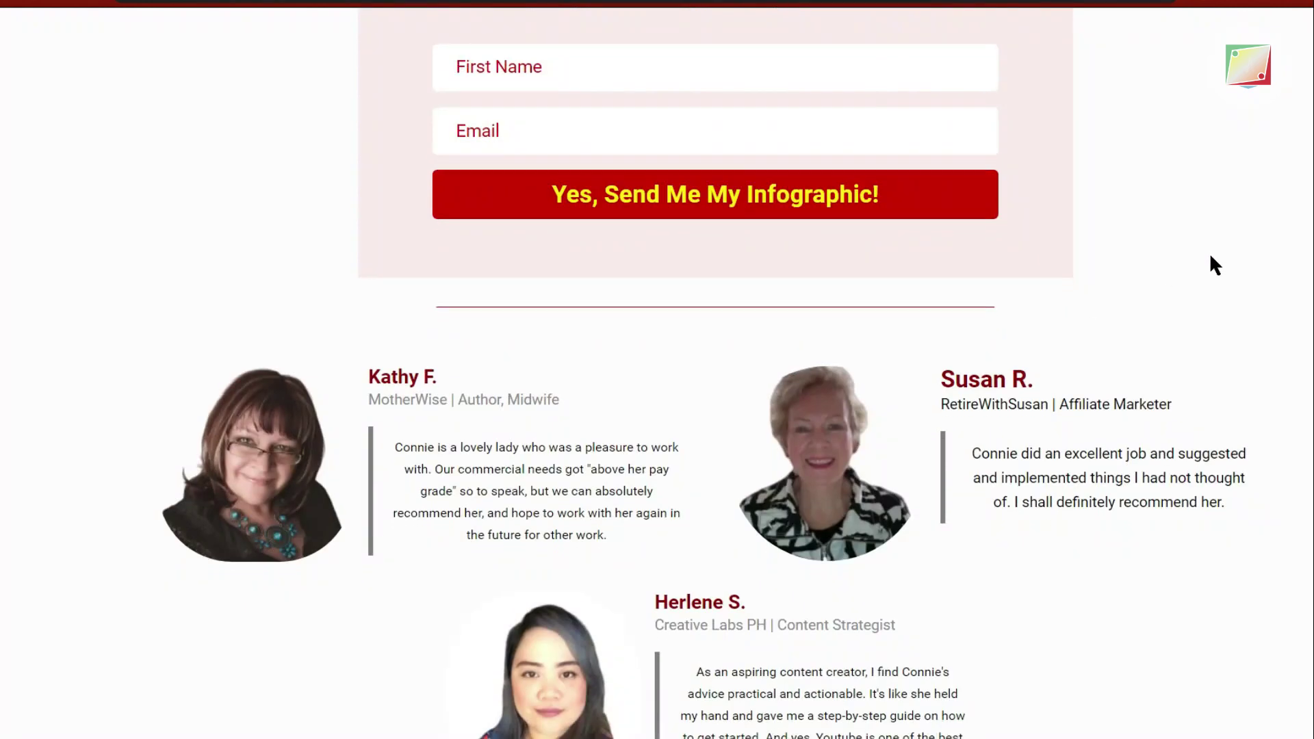
scroll(1216, 266, up, 6)
scroll(1211, 258, up, 1)
scroll(1211, 257, down, 1)
scroll(1211, 257, up, 1)
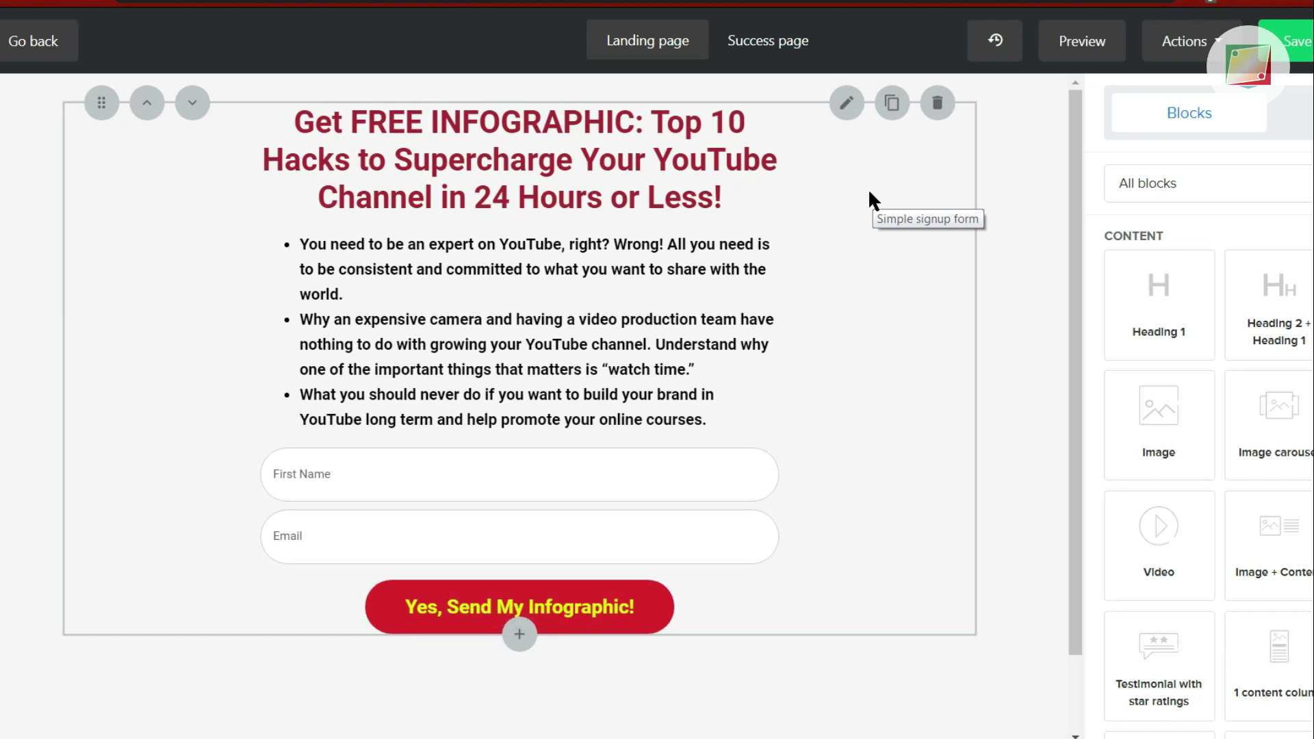
- Look over the Success page's template content, returning to check the landing page's signup form
click(787, 43)
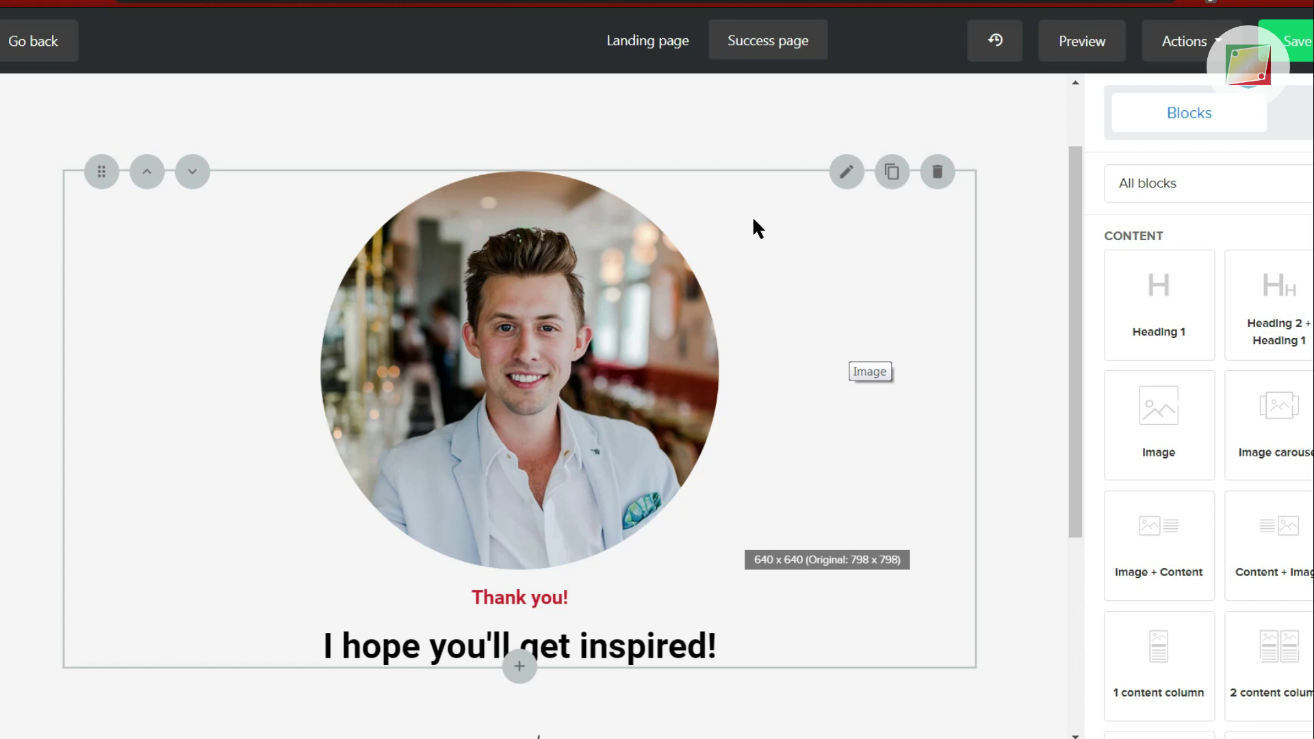
click(648, 40)
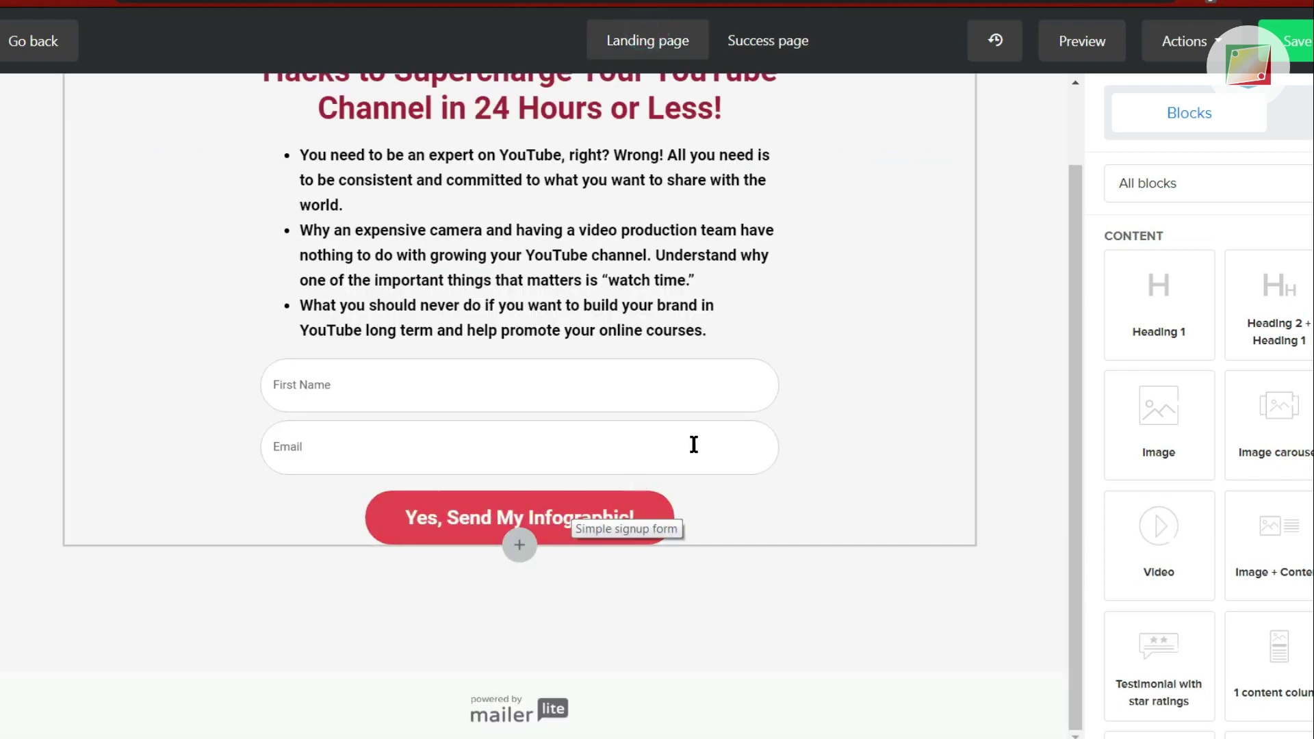
scroll(916, 328, up, 2)
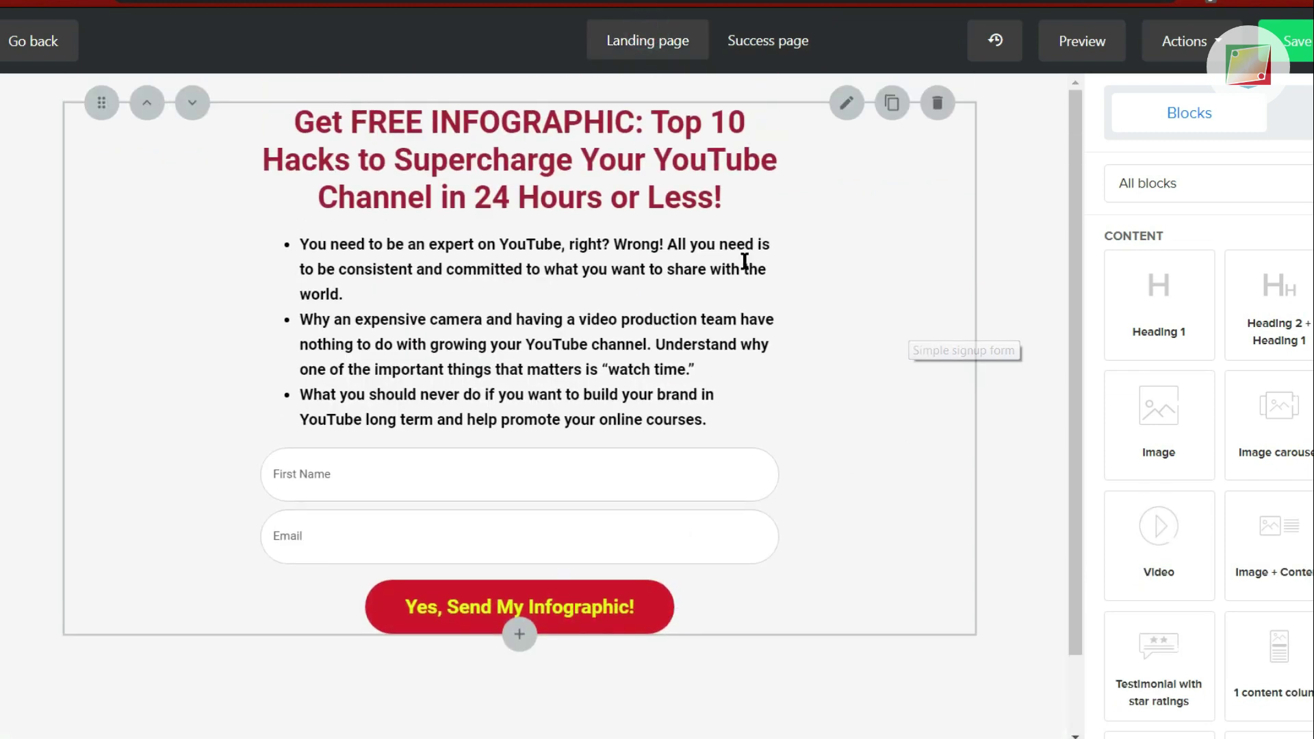
- On the Success page, delete the signature block and the portrait block with its thank-you text
click(793, 44)
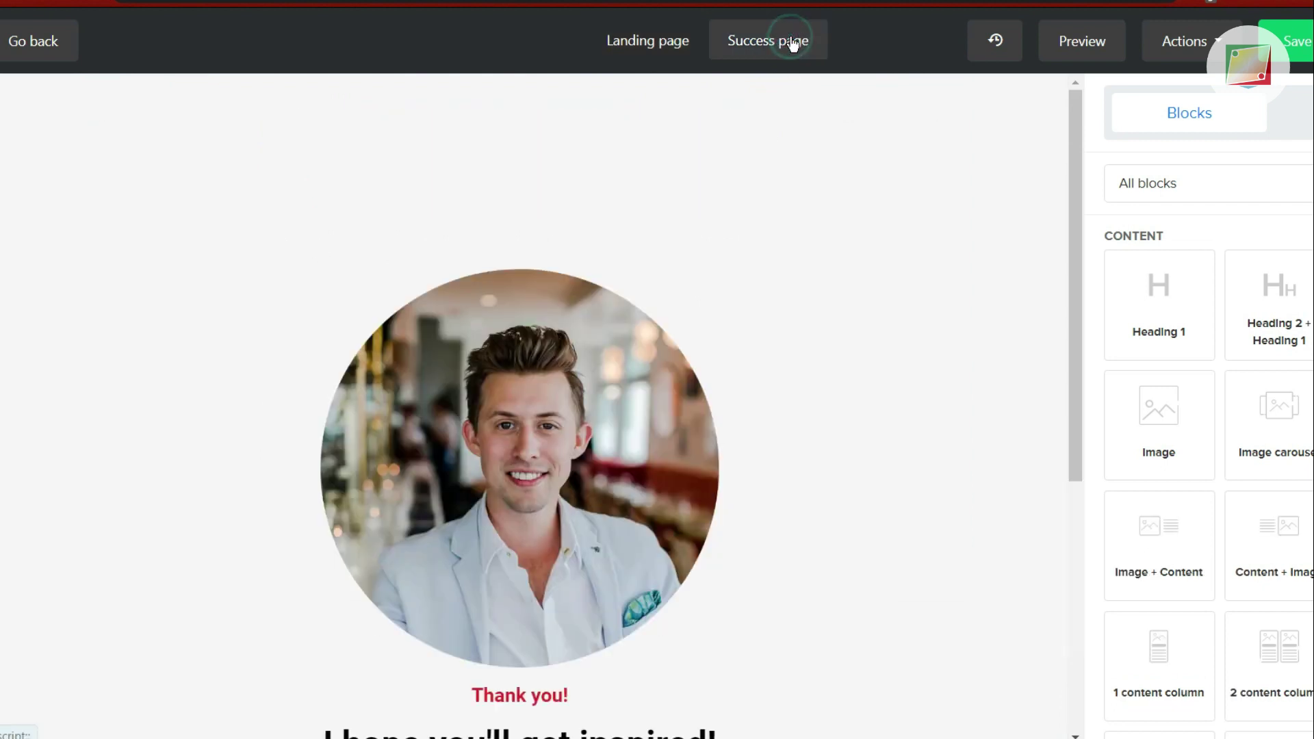
scroll(491, 442, down, 3)
scroll(490, 444, down, 2)
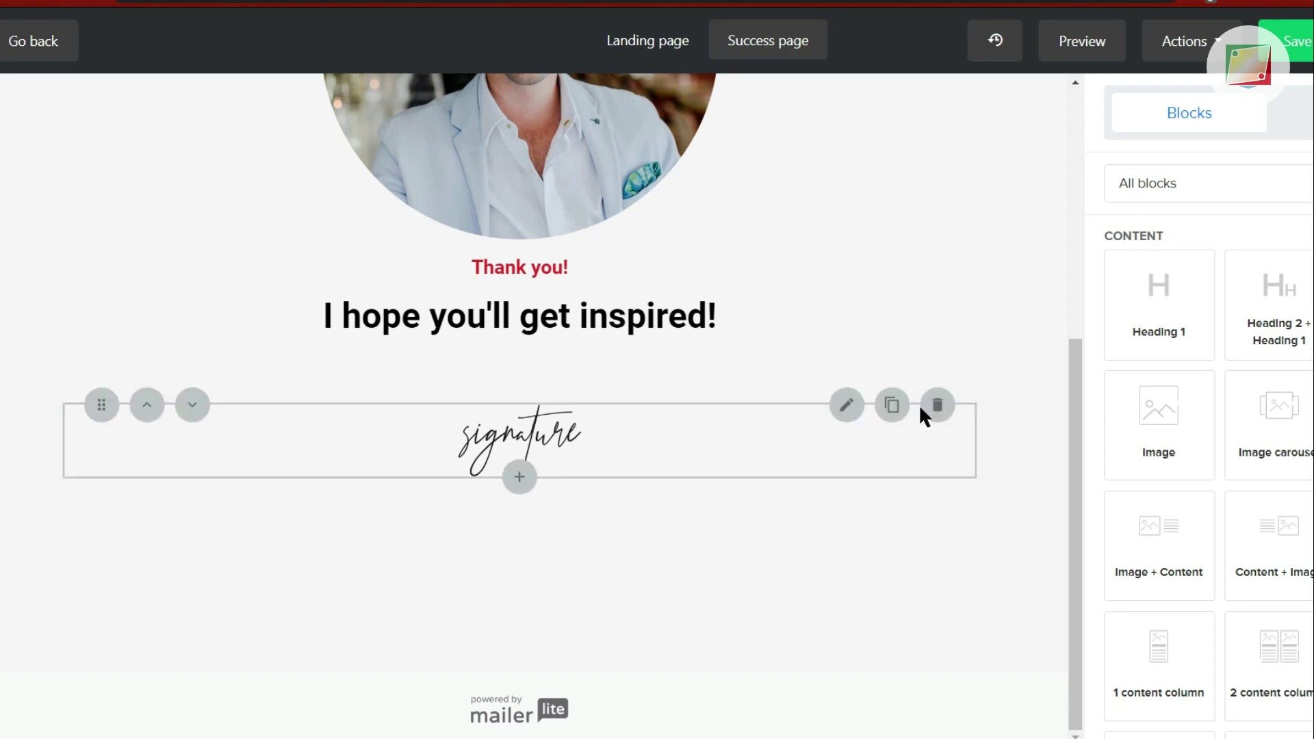
click(936, 407)
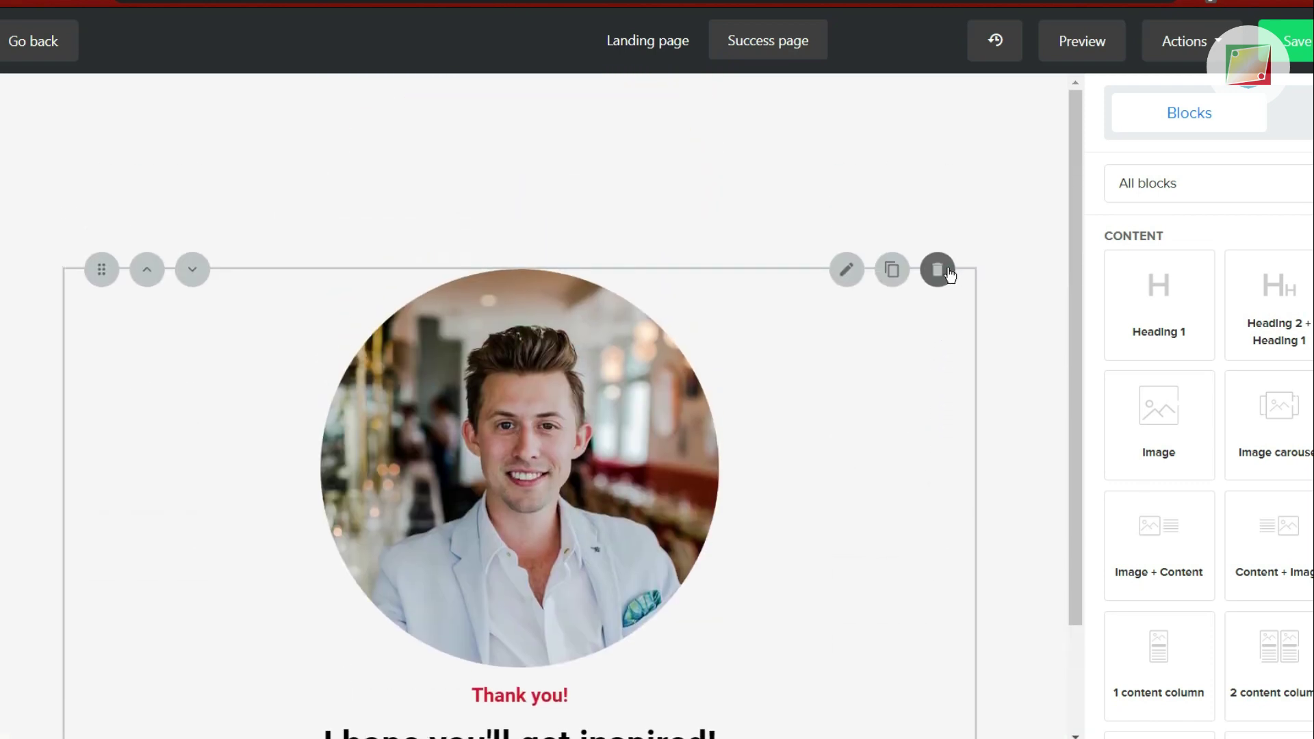
click(939, 269)
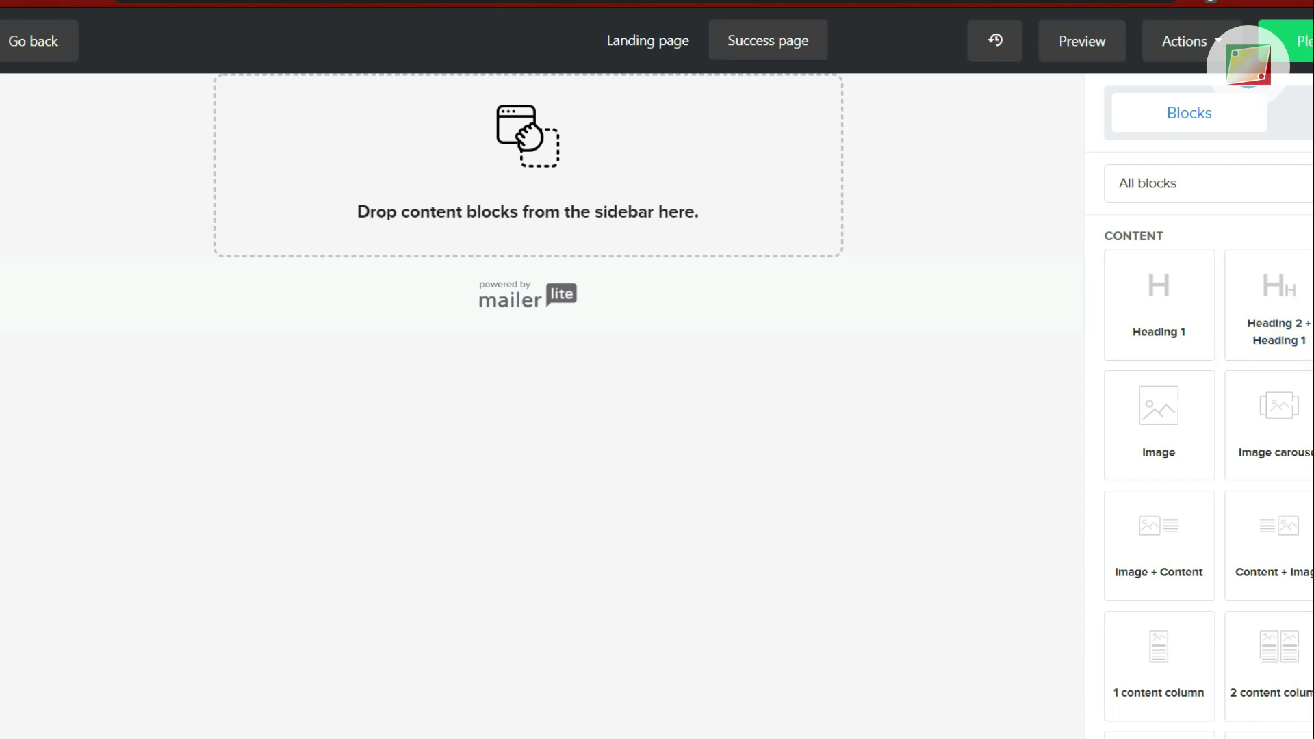
- Add a Text block to the empty Success page and open its content for editing
drag(812, 369, 558, 184)
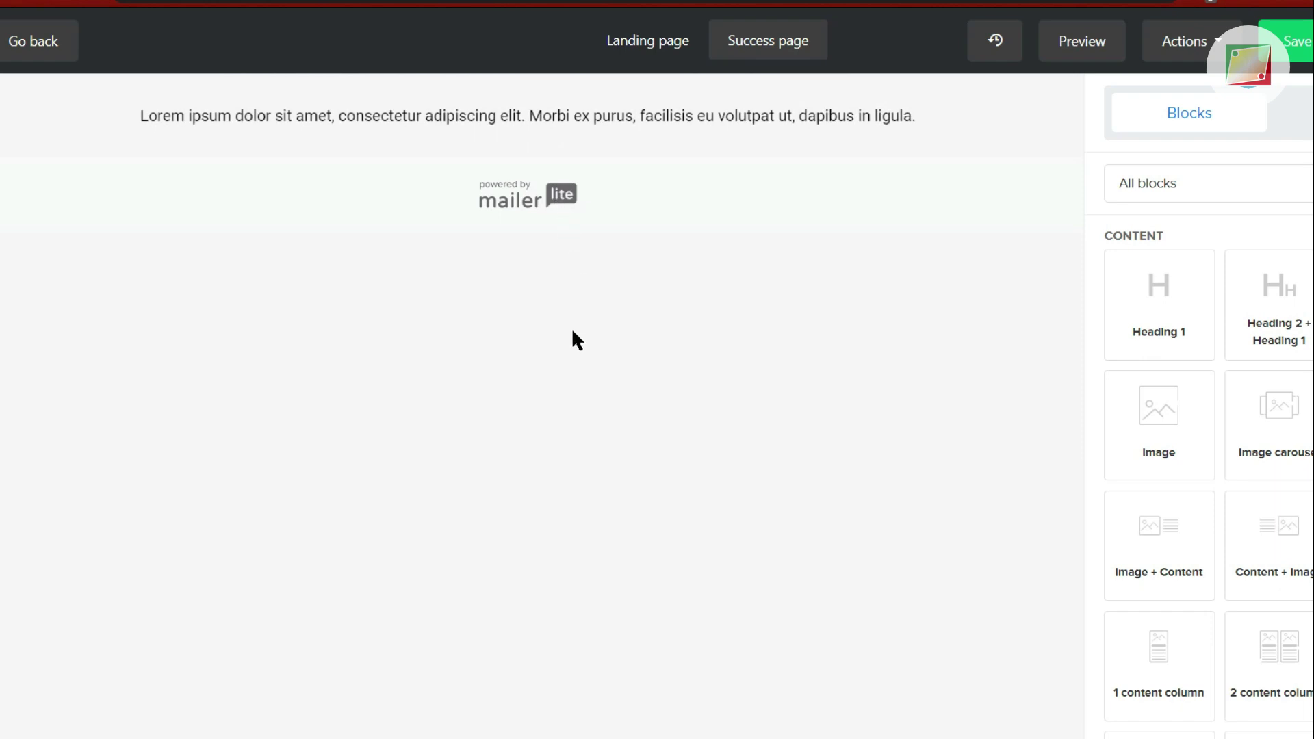
click(528, 128)
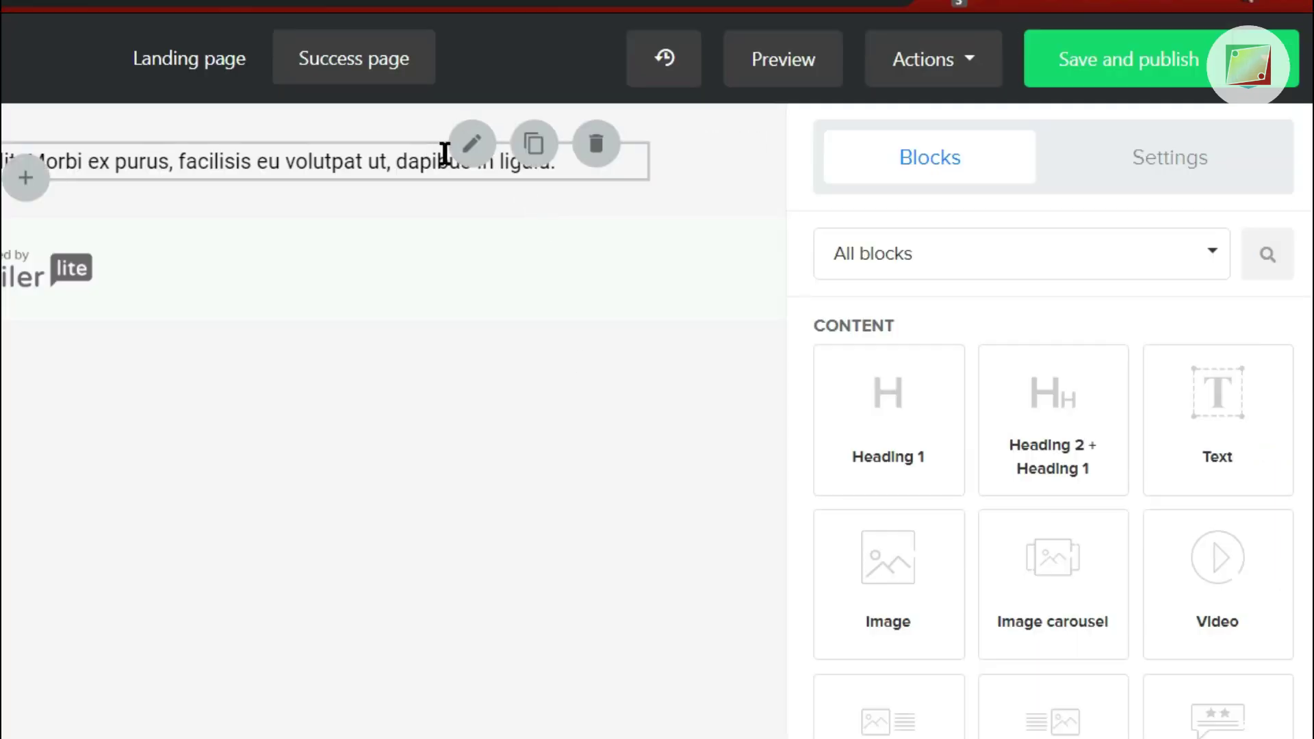
click(857, 108)
click(472, 144)
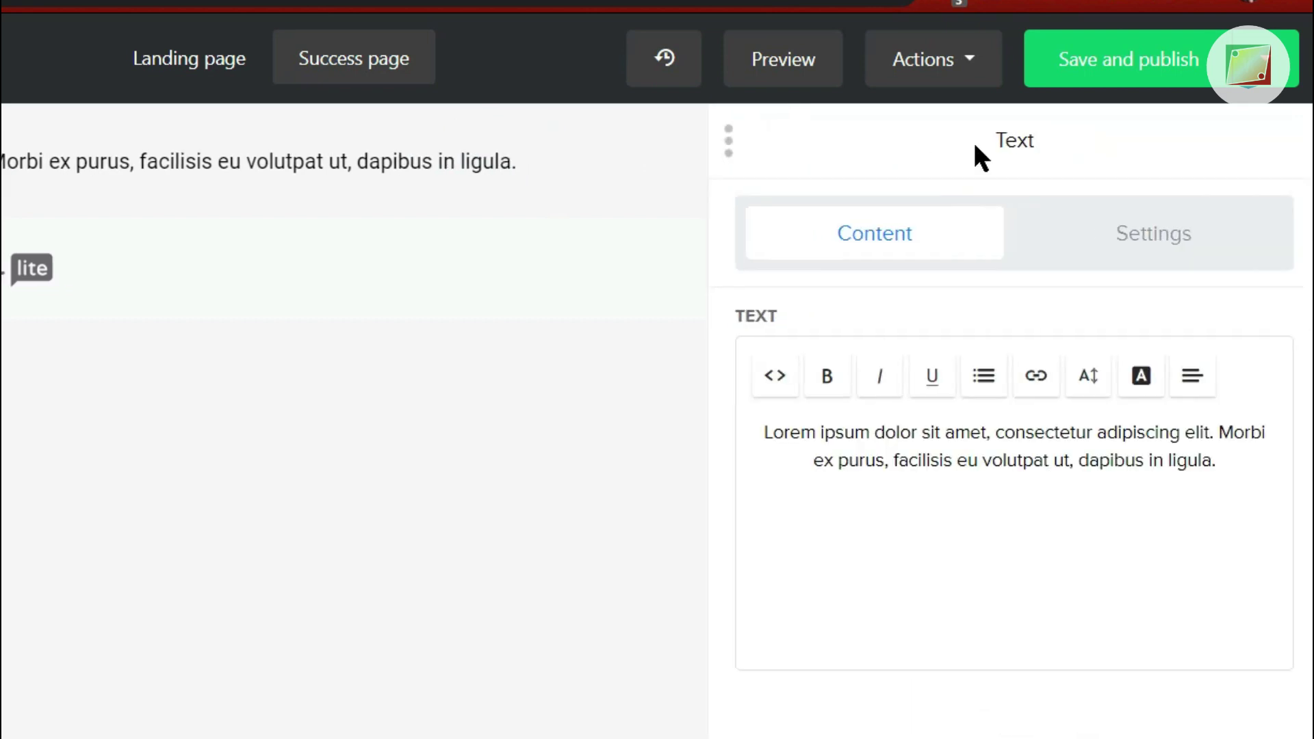
- Replace the placeholder text with "Thank you for signing up. Here's your infographic." and a second line "CLICK HERE!"
triple_click(916, 439)
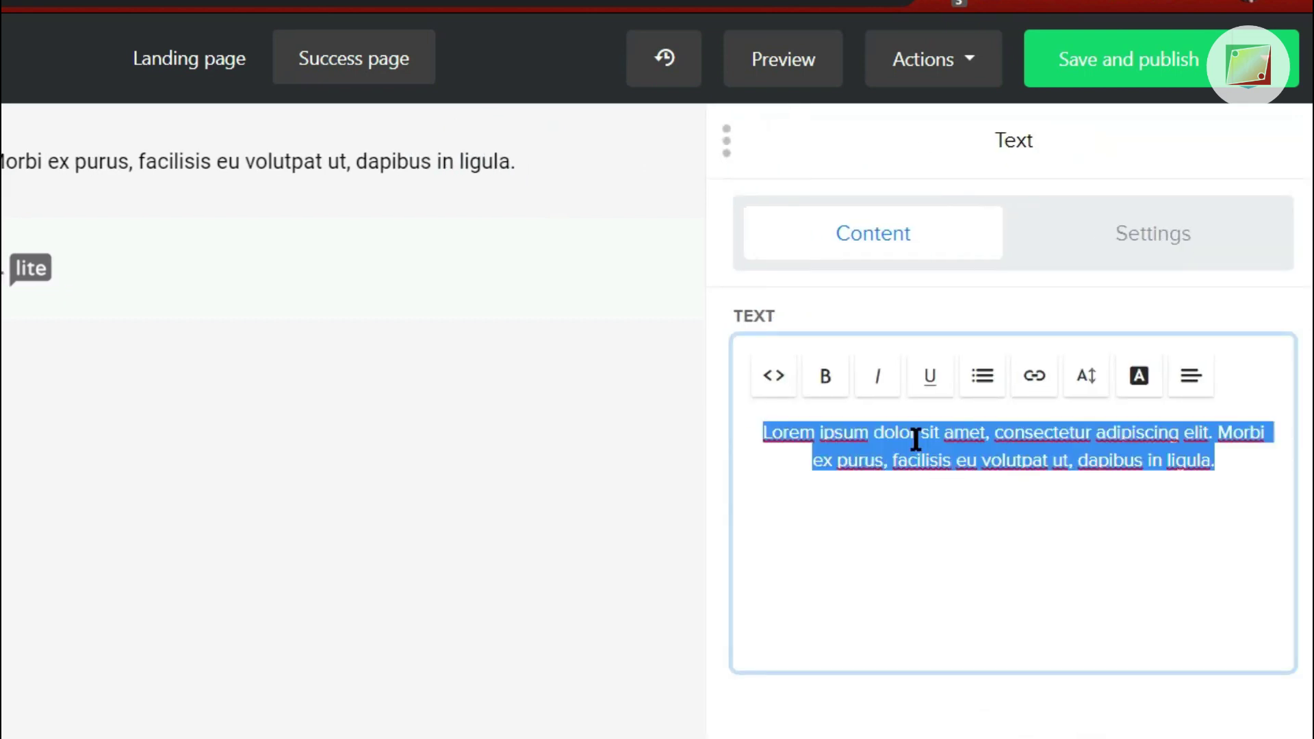
text(Thank you for si)
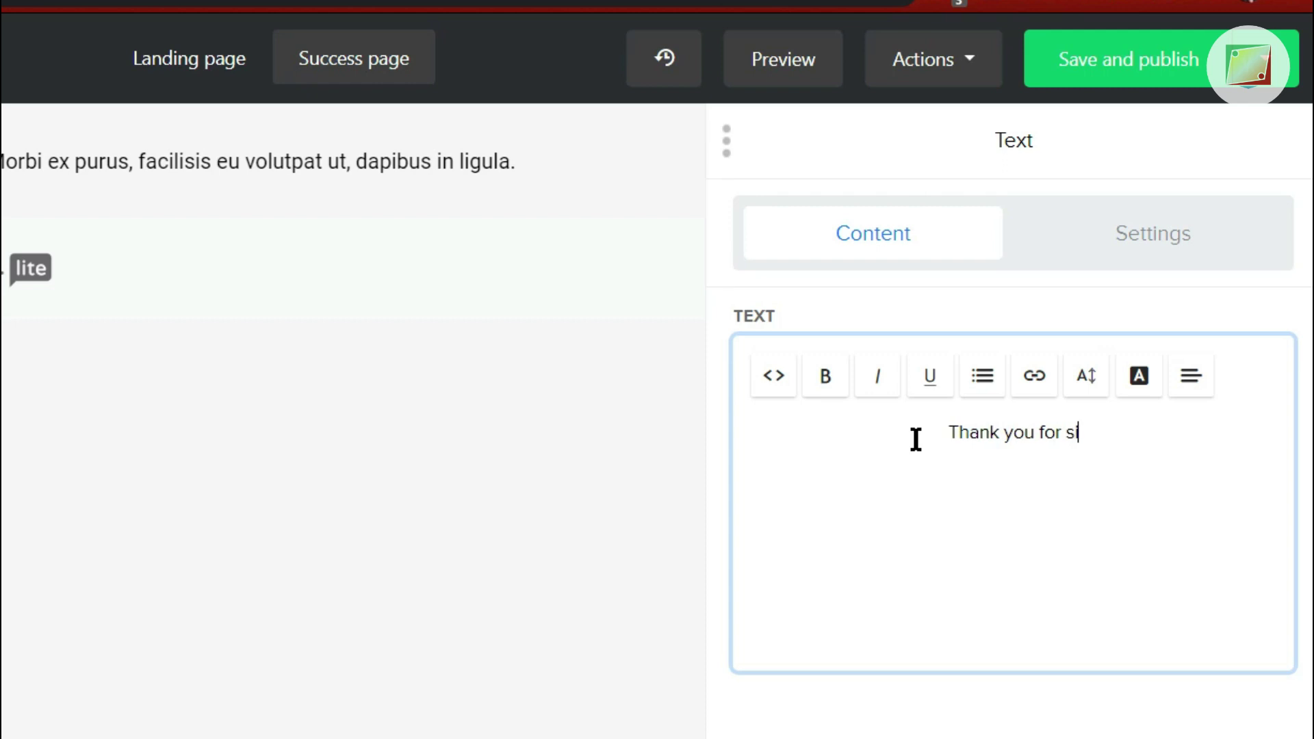
text(gning up. )
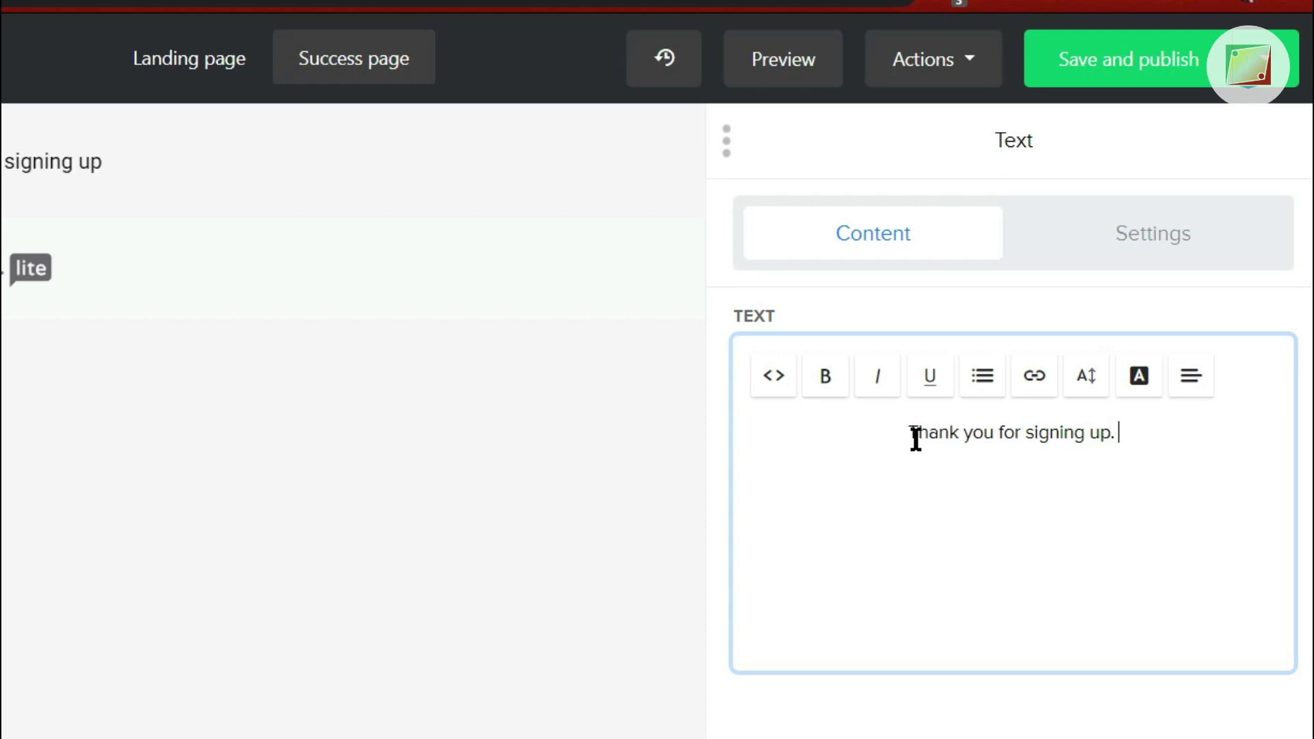
text(Here)
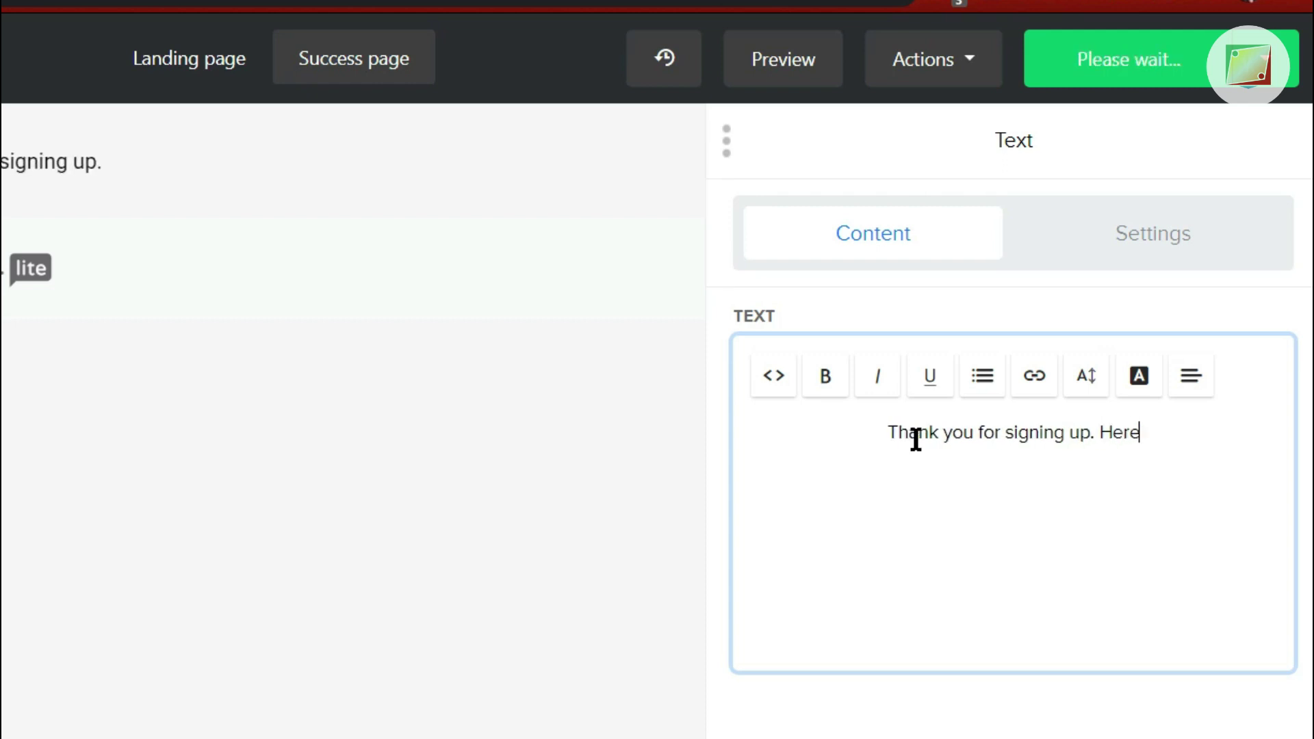
text('s your)
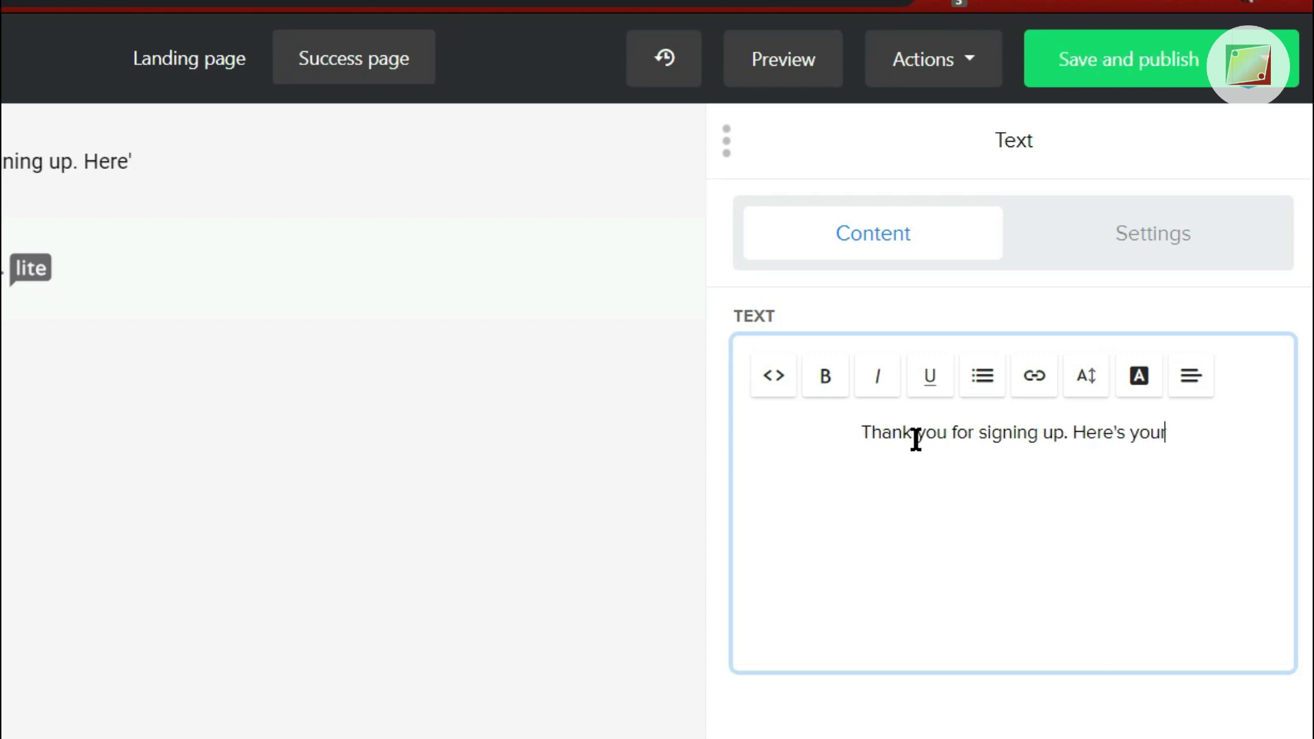
text( infogra)
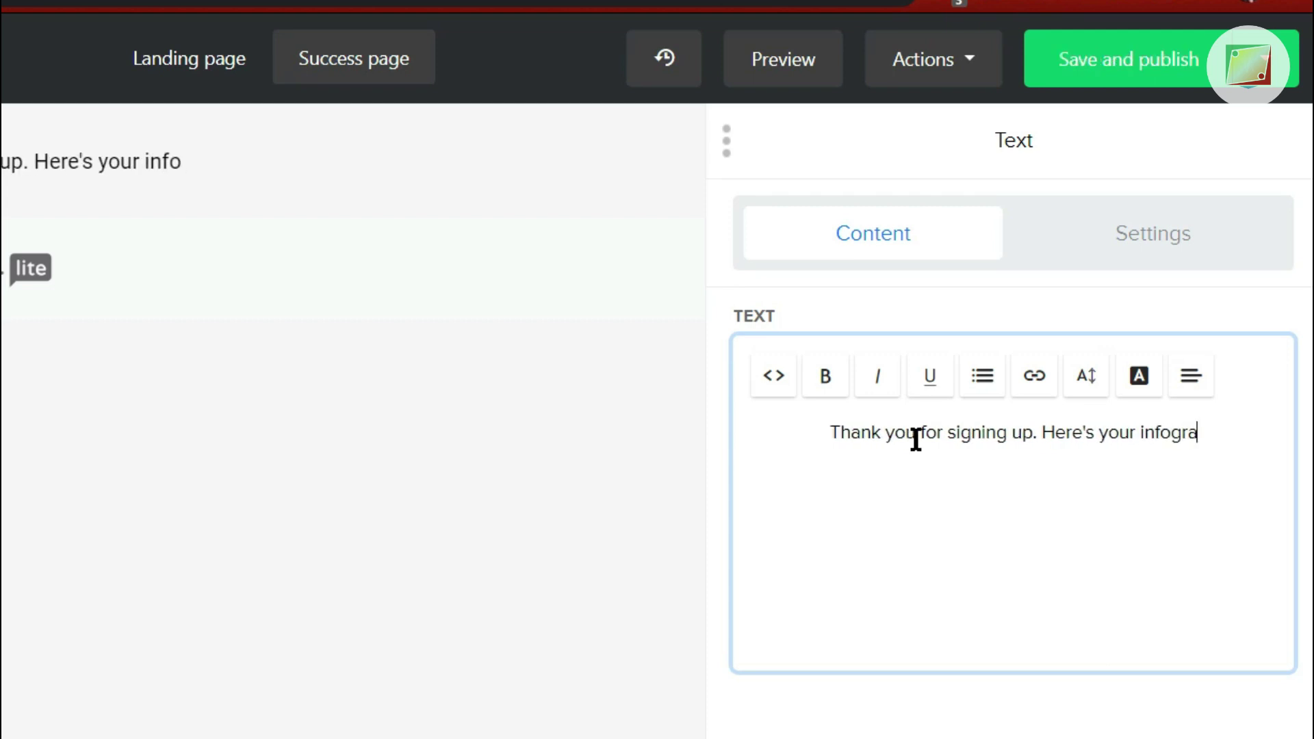
text(phic.)
key(Return)
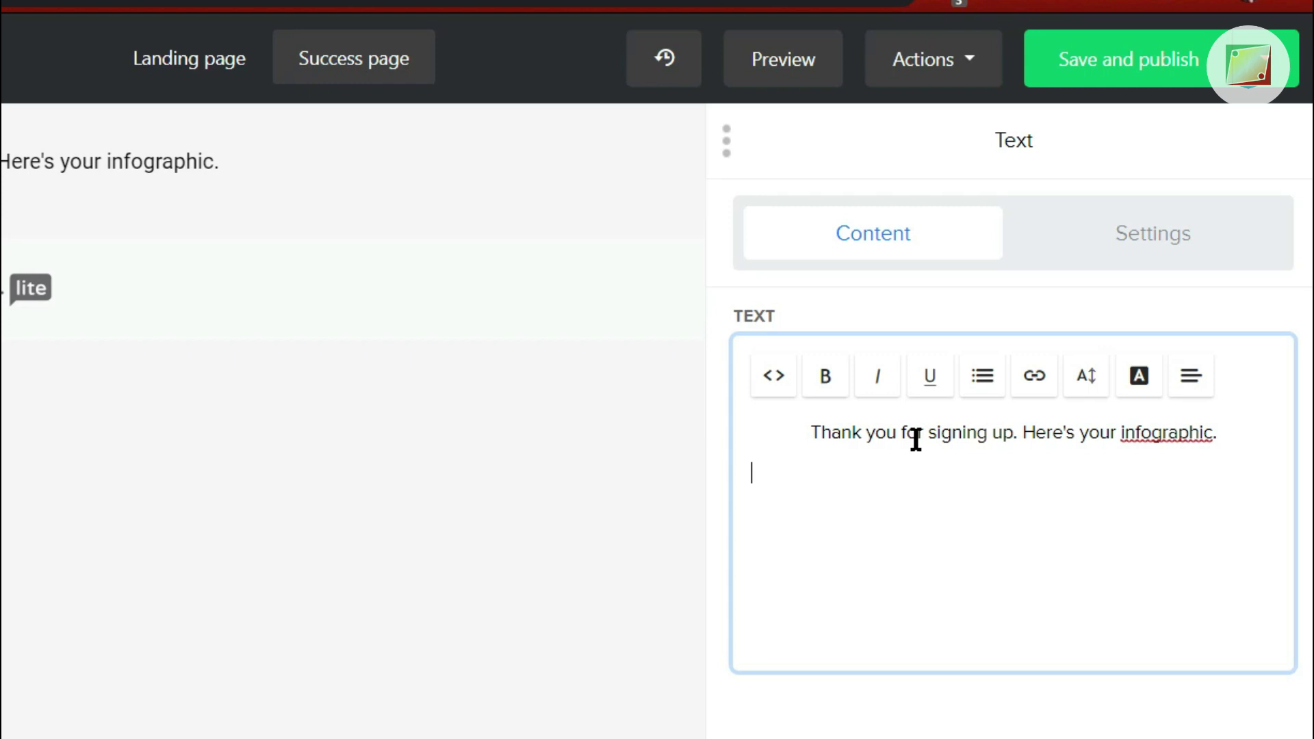
text(CLICK HERE!)
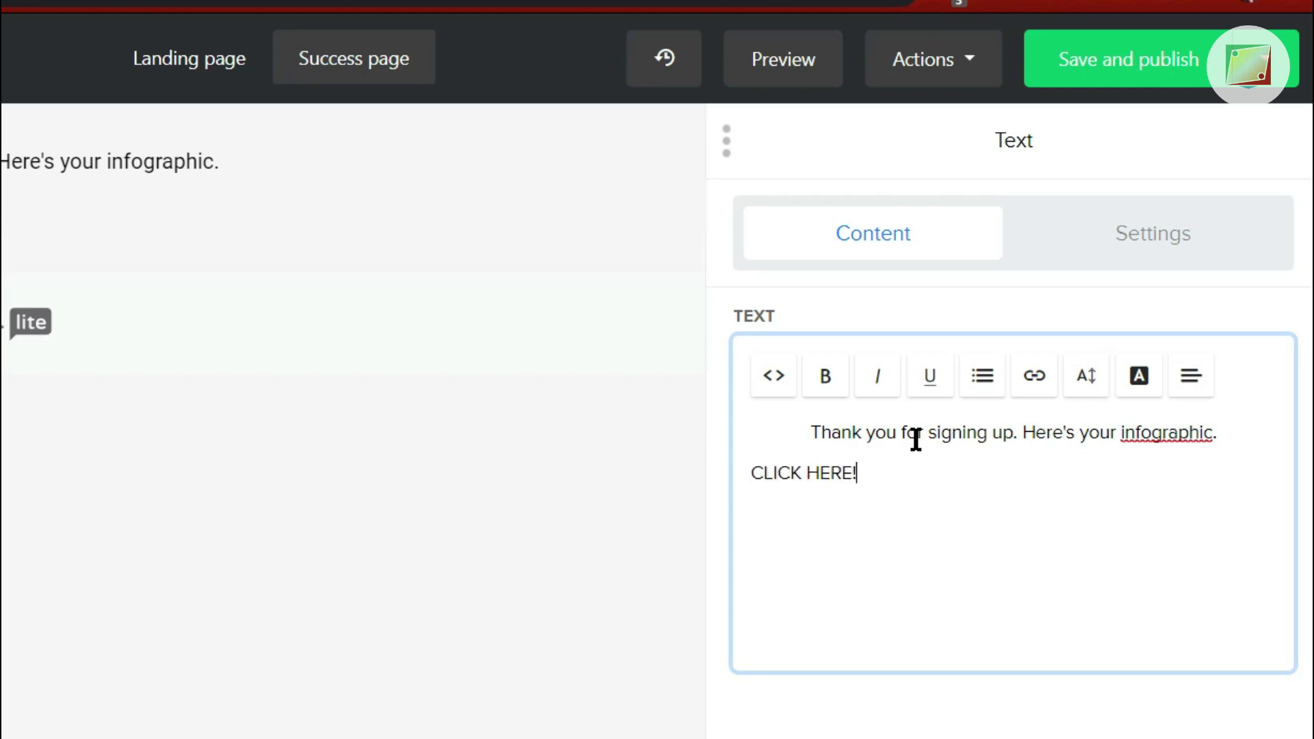
- Center-align both lines of the Success page's thank-you text
key(shift+Home)
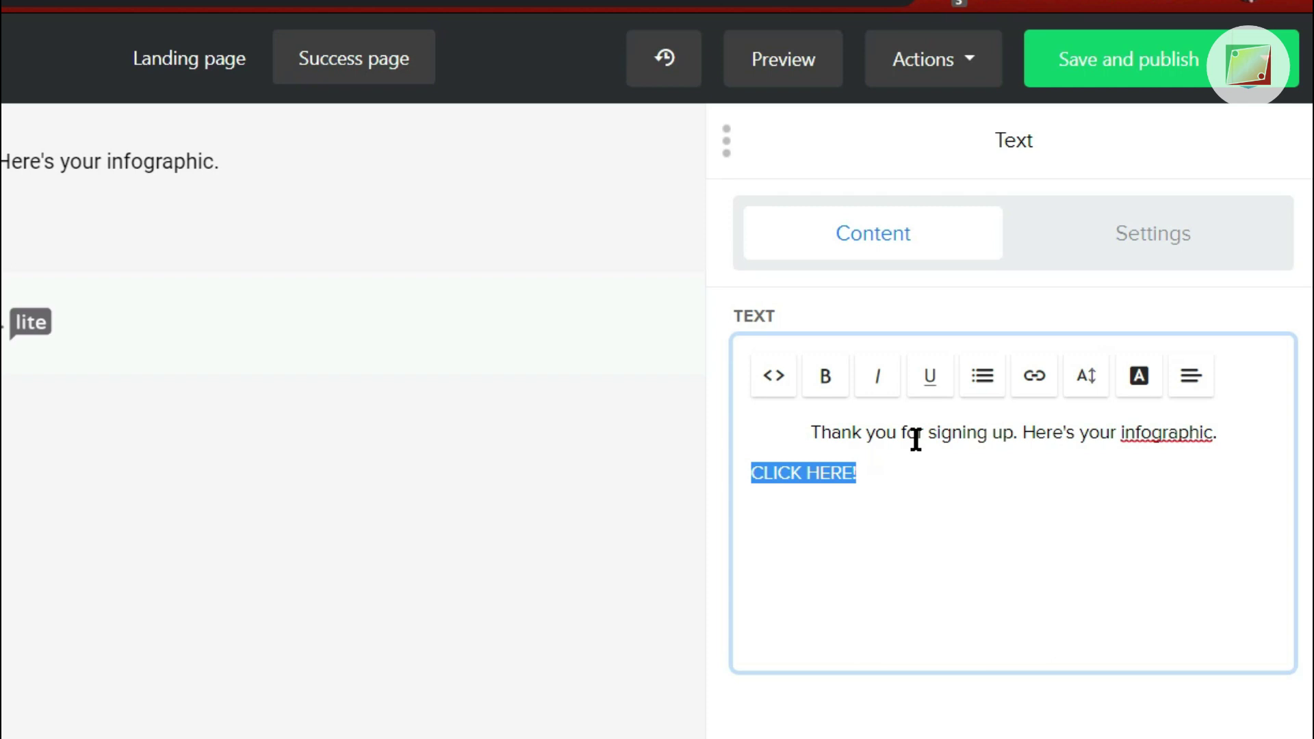
key(ctrl+a)
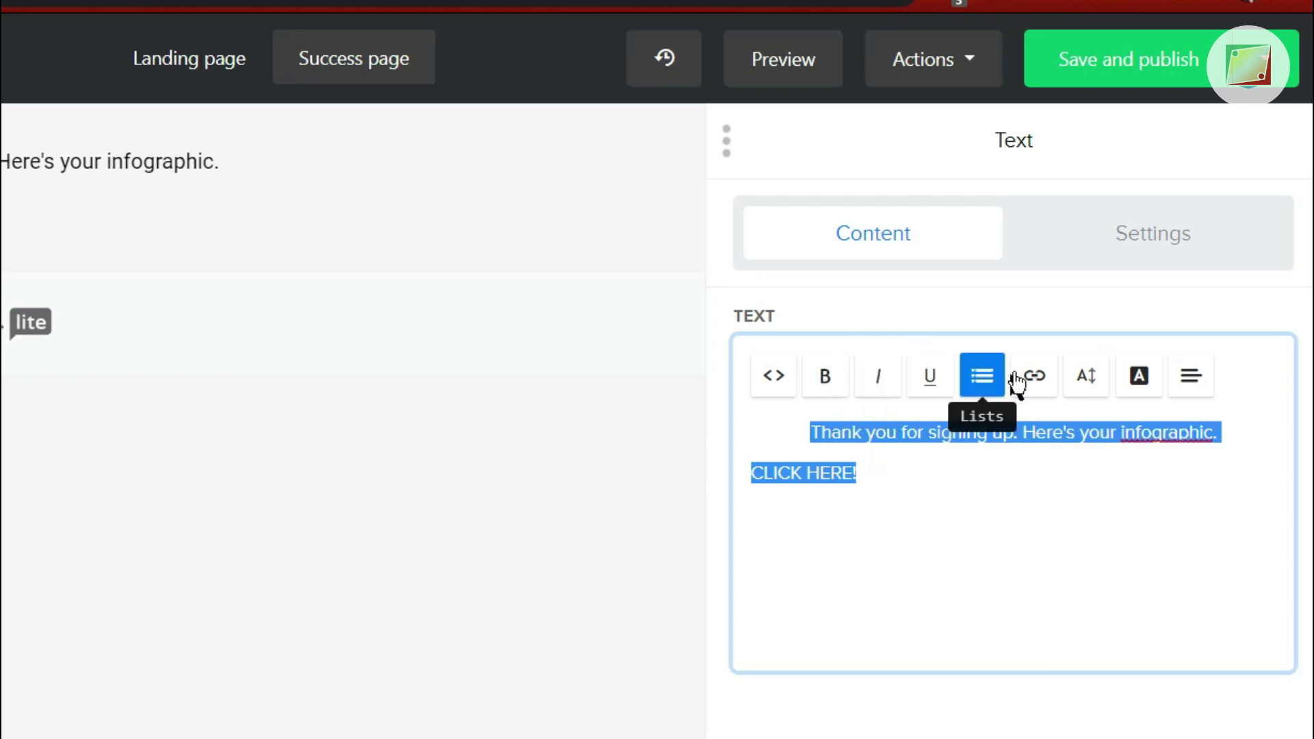
click(1192, 378)
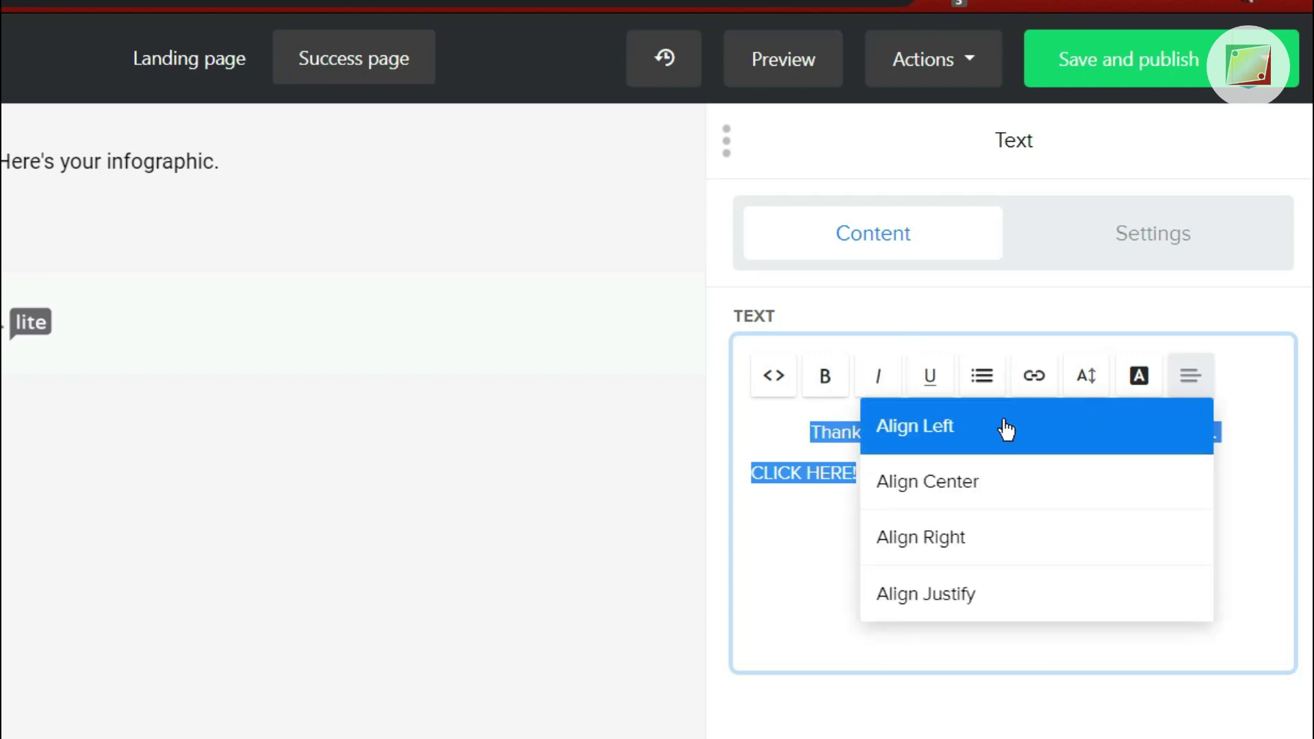
click(1001, 481)
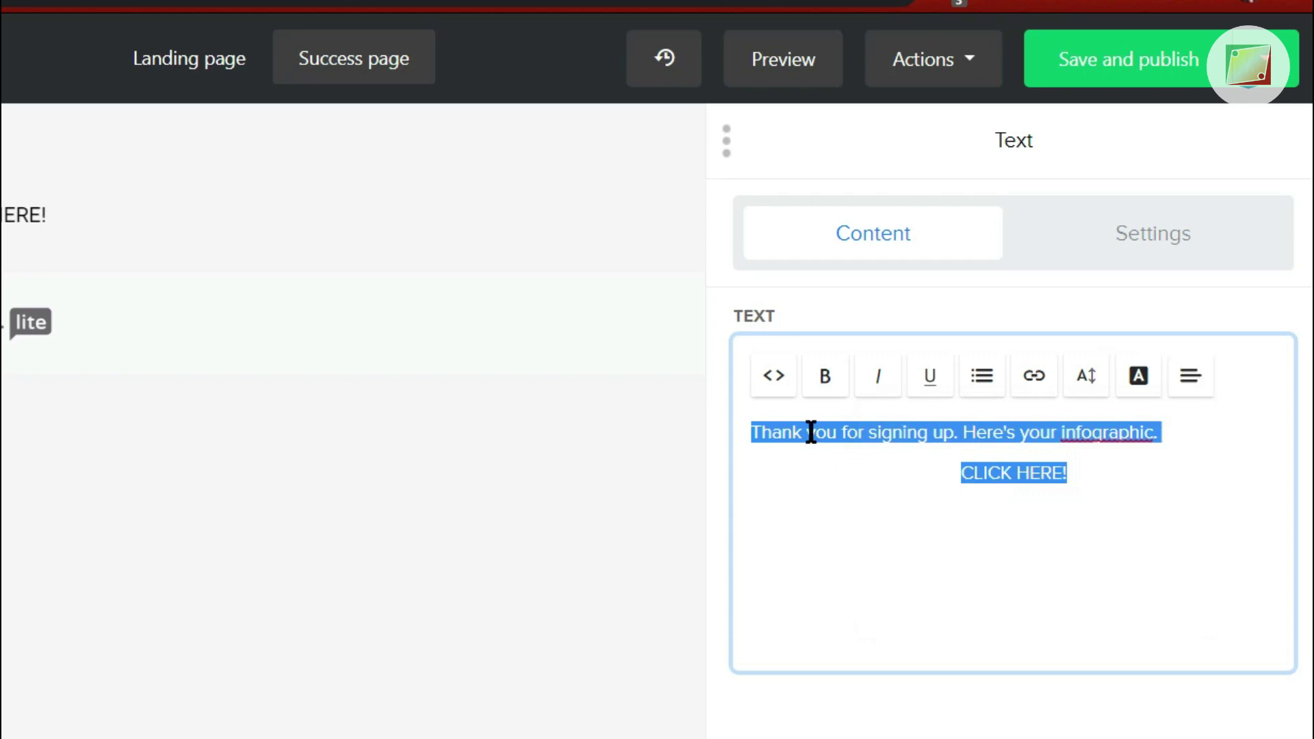
click(1191, 375)
click(1007, 478)
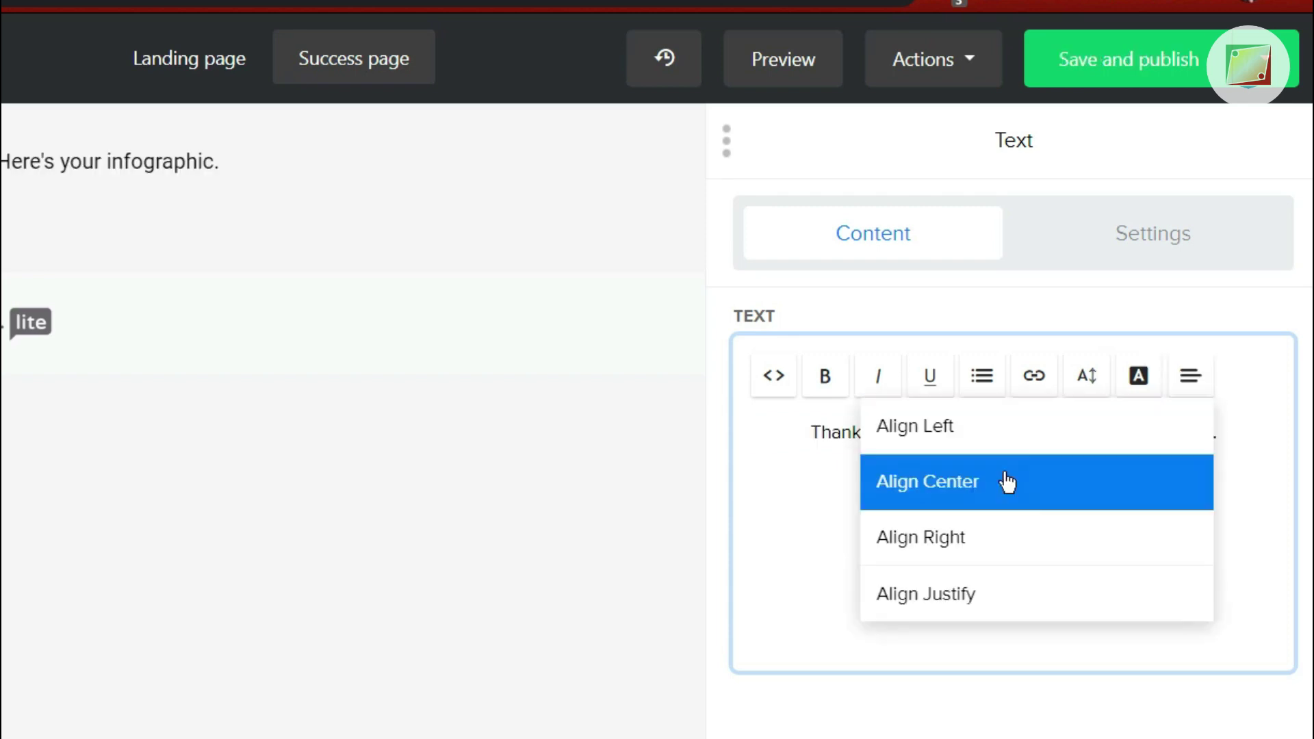
- Format the "CLICK HERE!" line as bold, larger text in the dark red from the recent colors
click(825, 379)
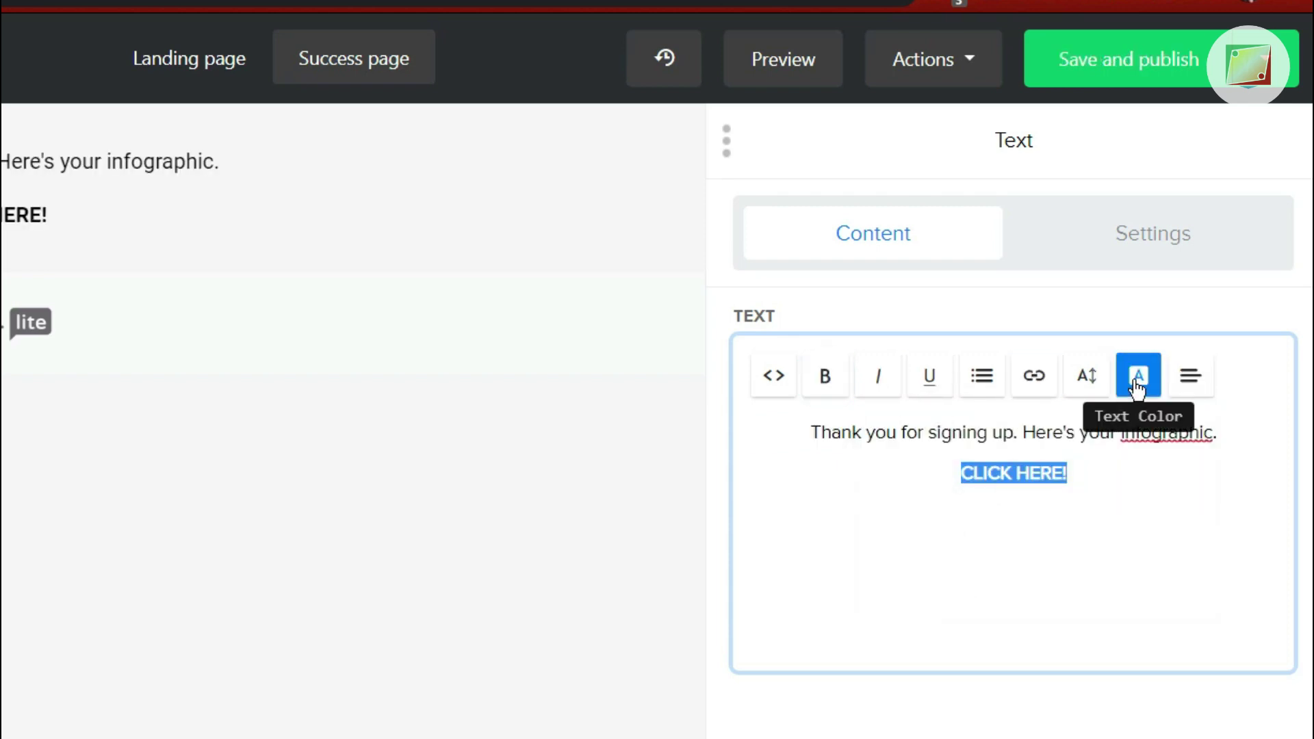
click(1139, 380)
click(1189, 374)
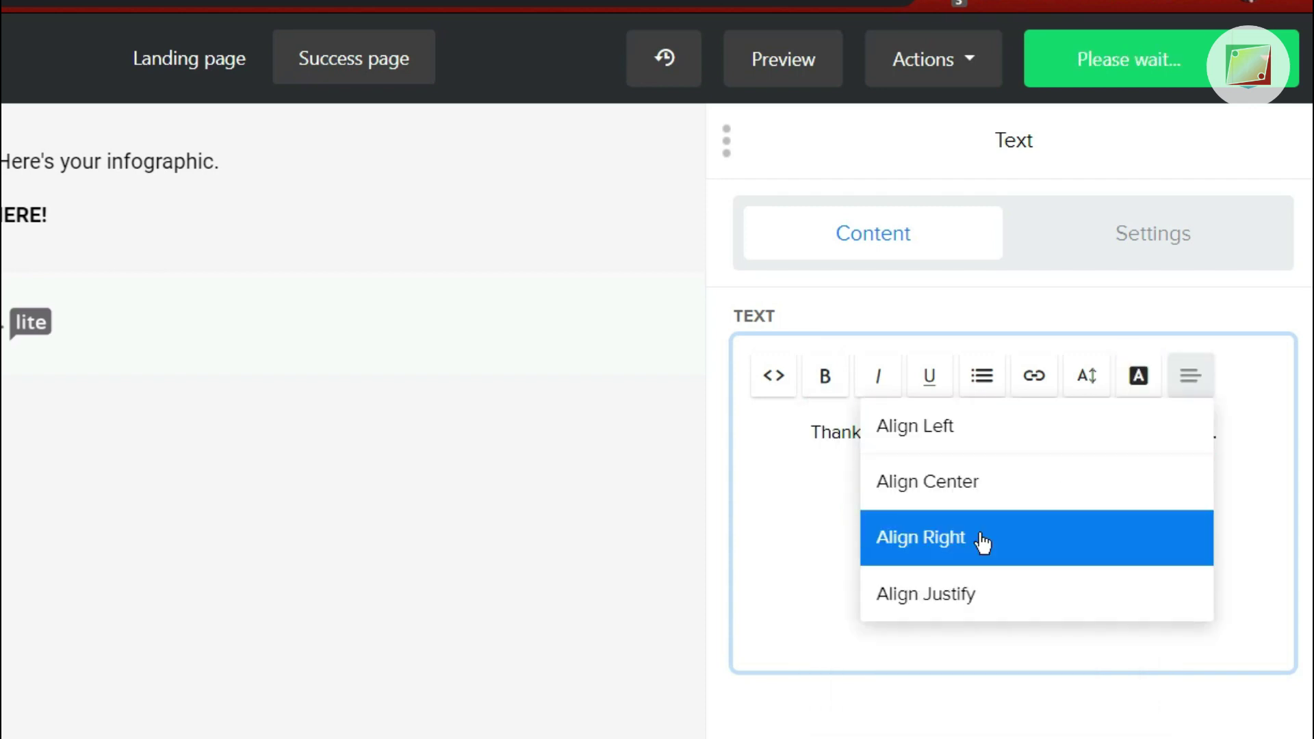
click(1074, 369)
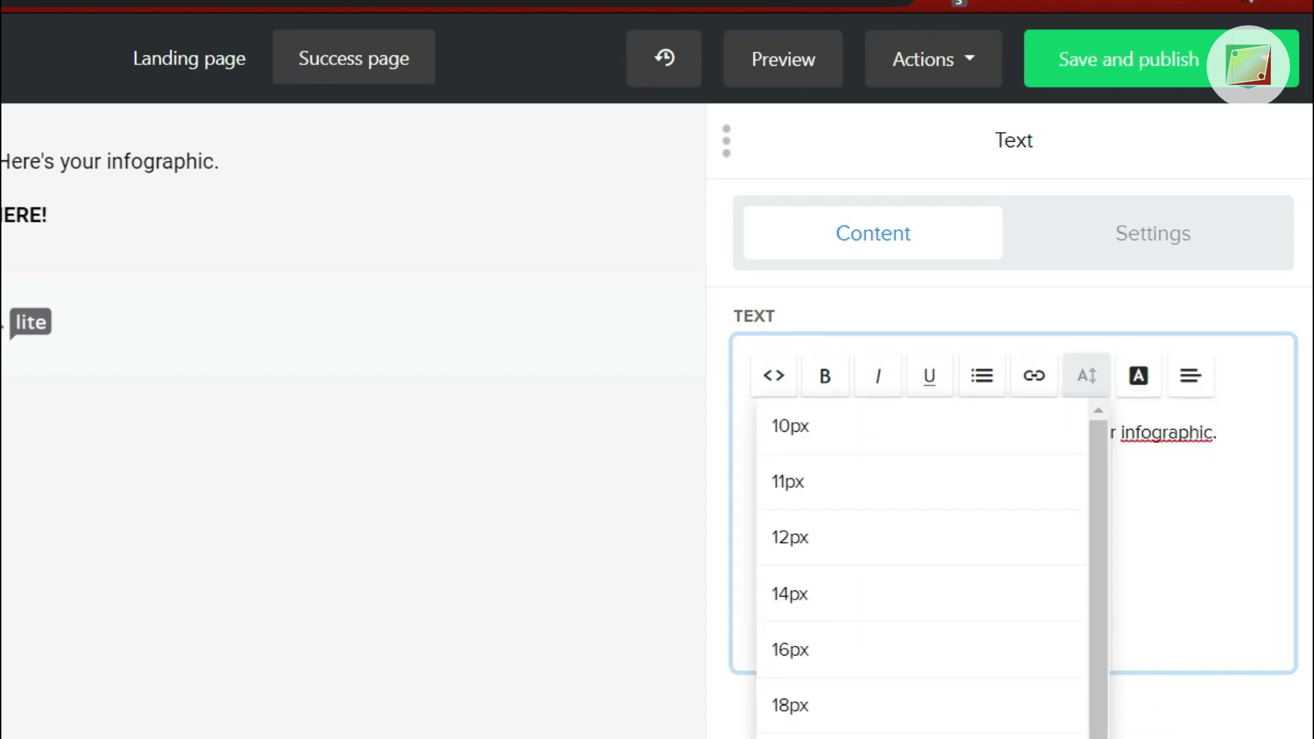
key(Return)
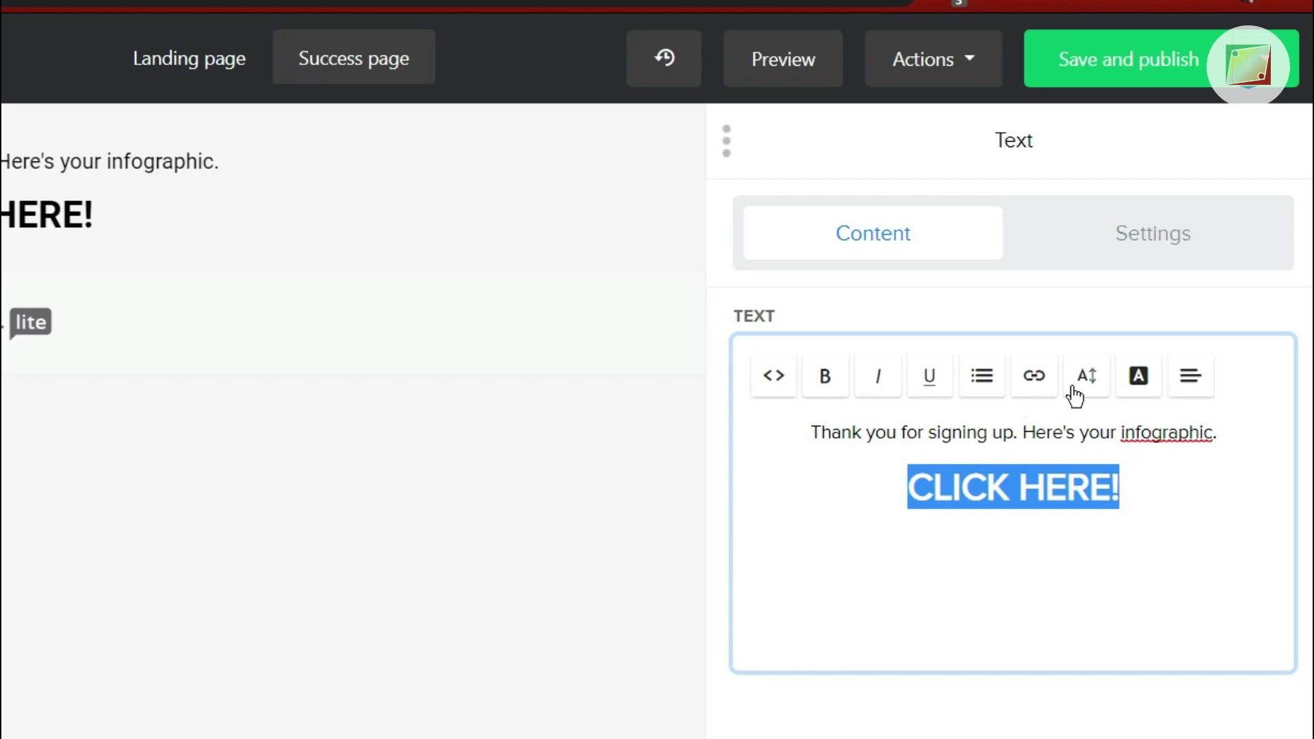
click(1138, 374)
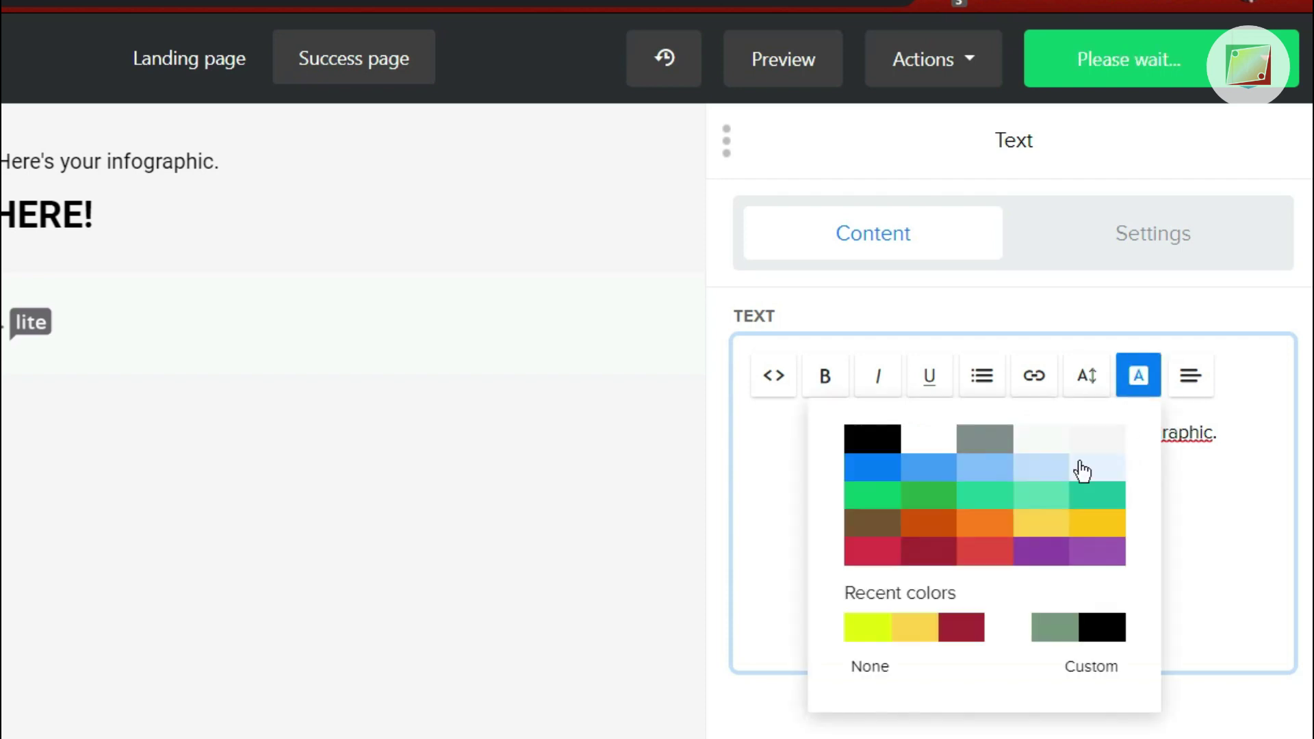
click(955, 627)
click(1009, 488)
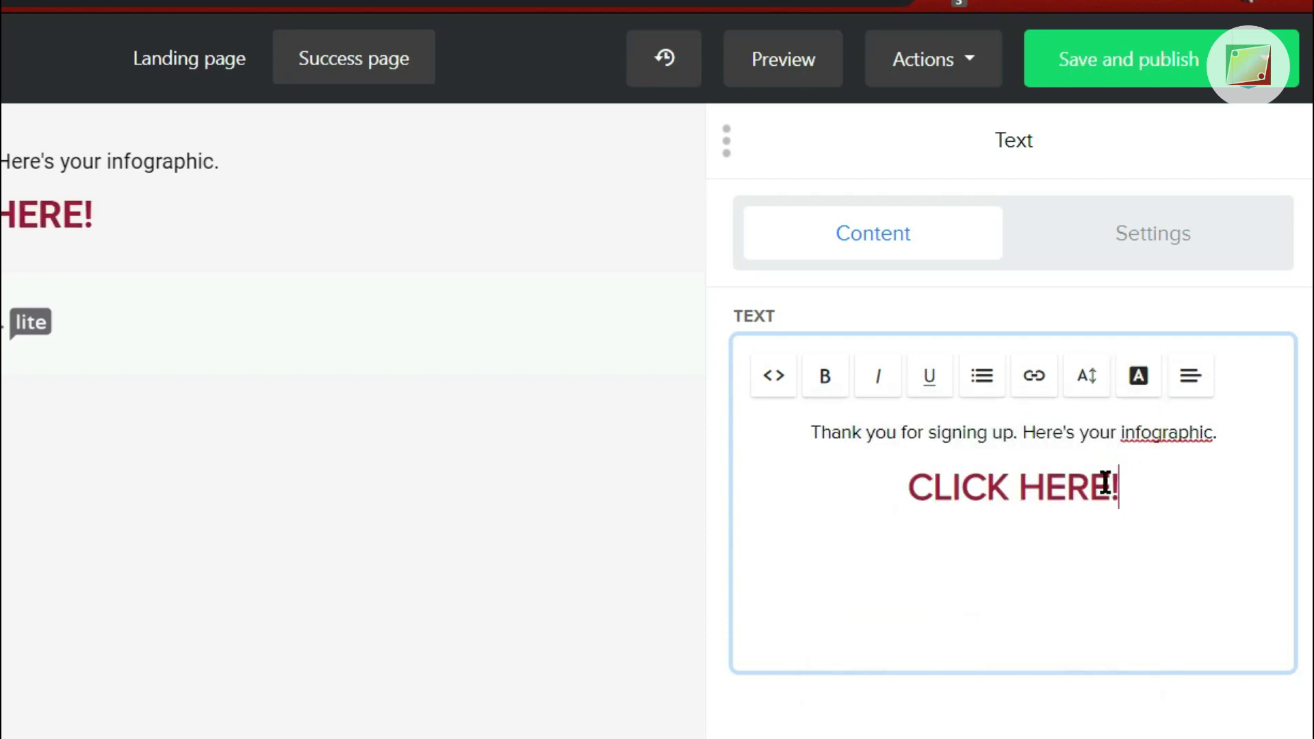
drag(1106, 484, 886, 470)
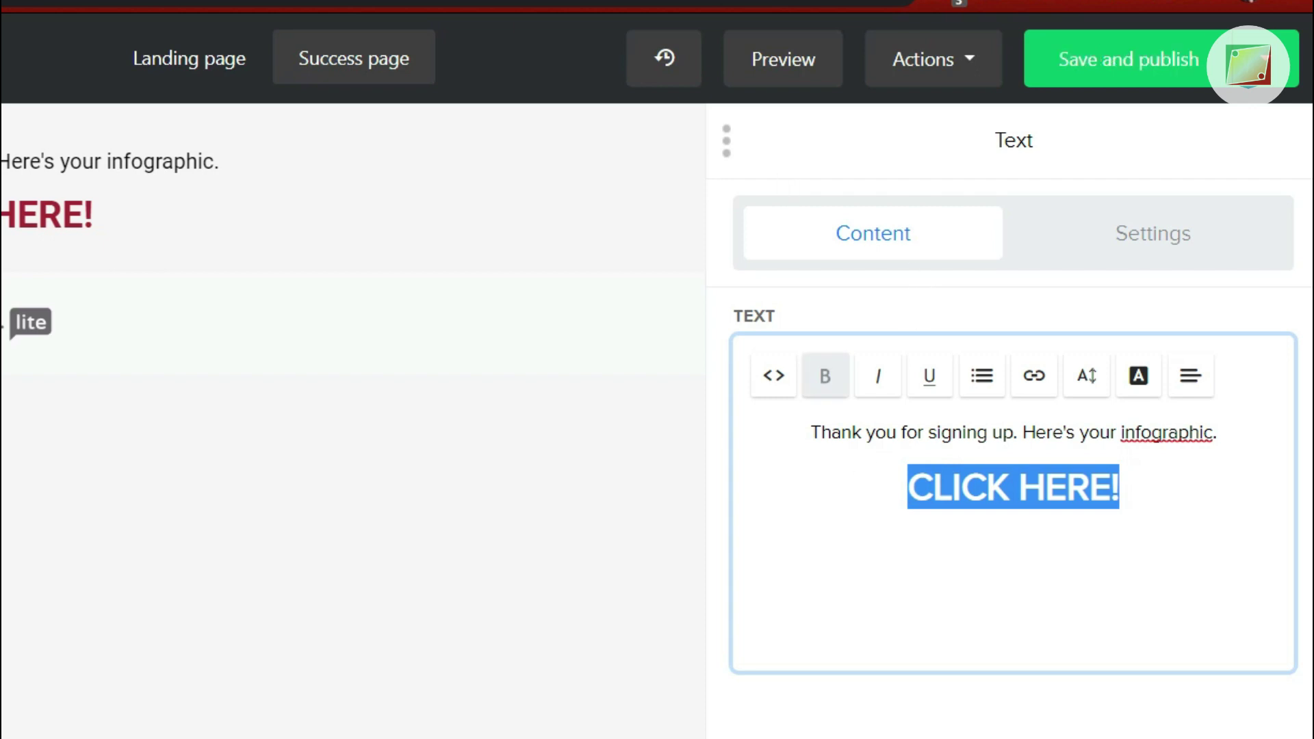
click(984, 542)
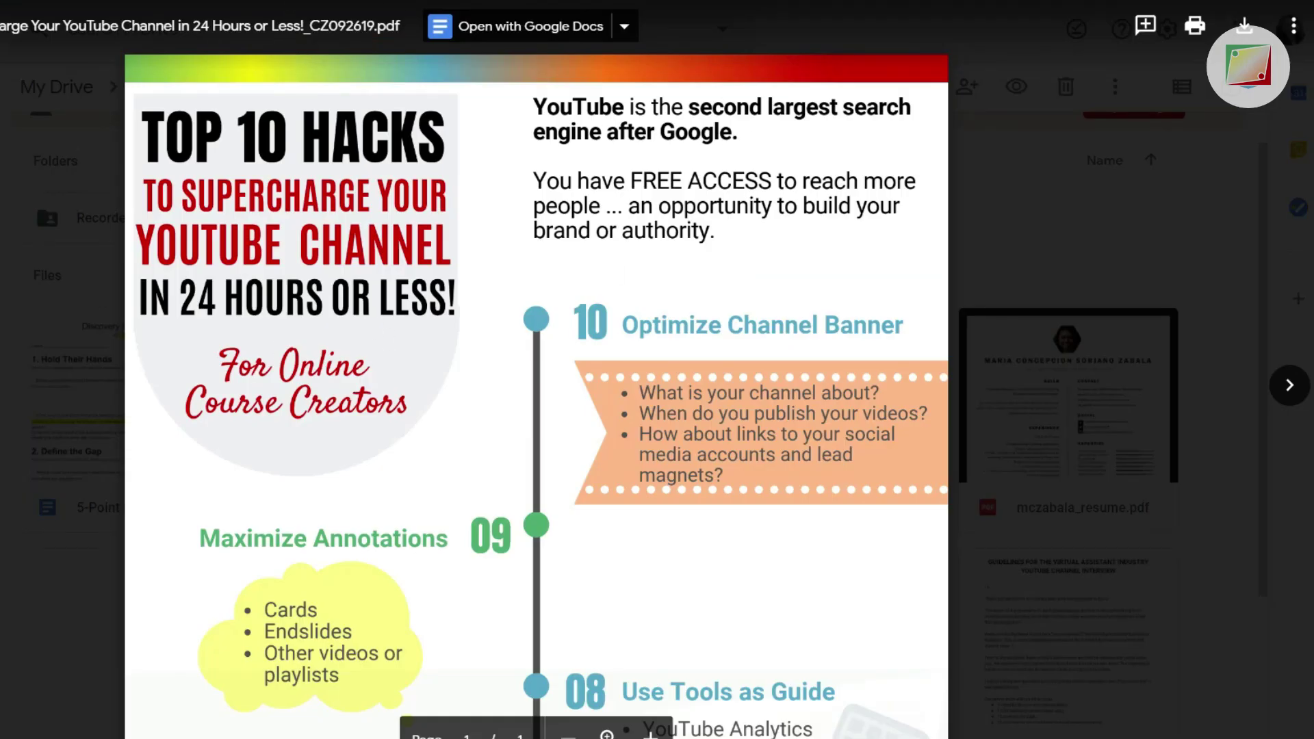
- Copy the sharing link of the Top 10 Hacks infographic PDF in Google Drive
click(1293, 27)
click(1050, 75)
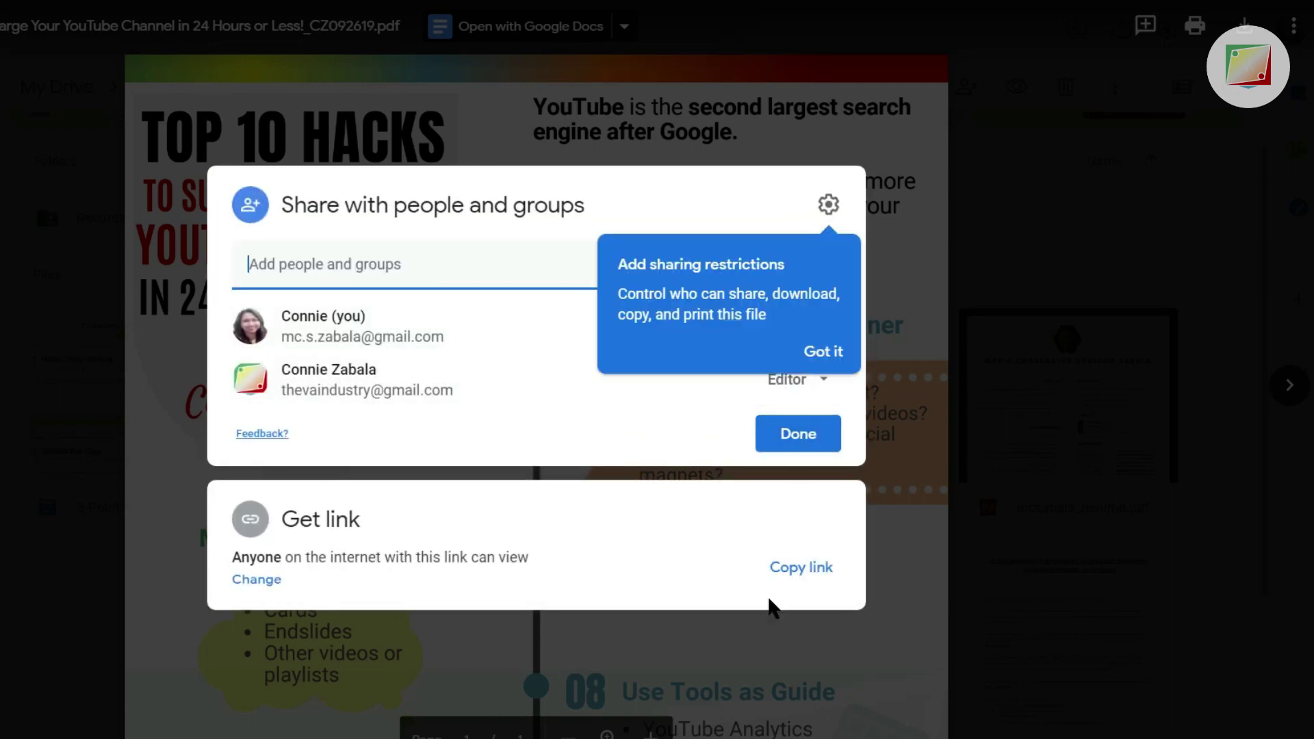
click(812, 572)
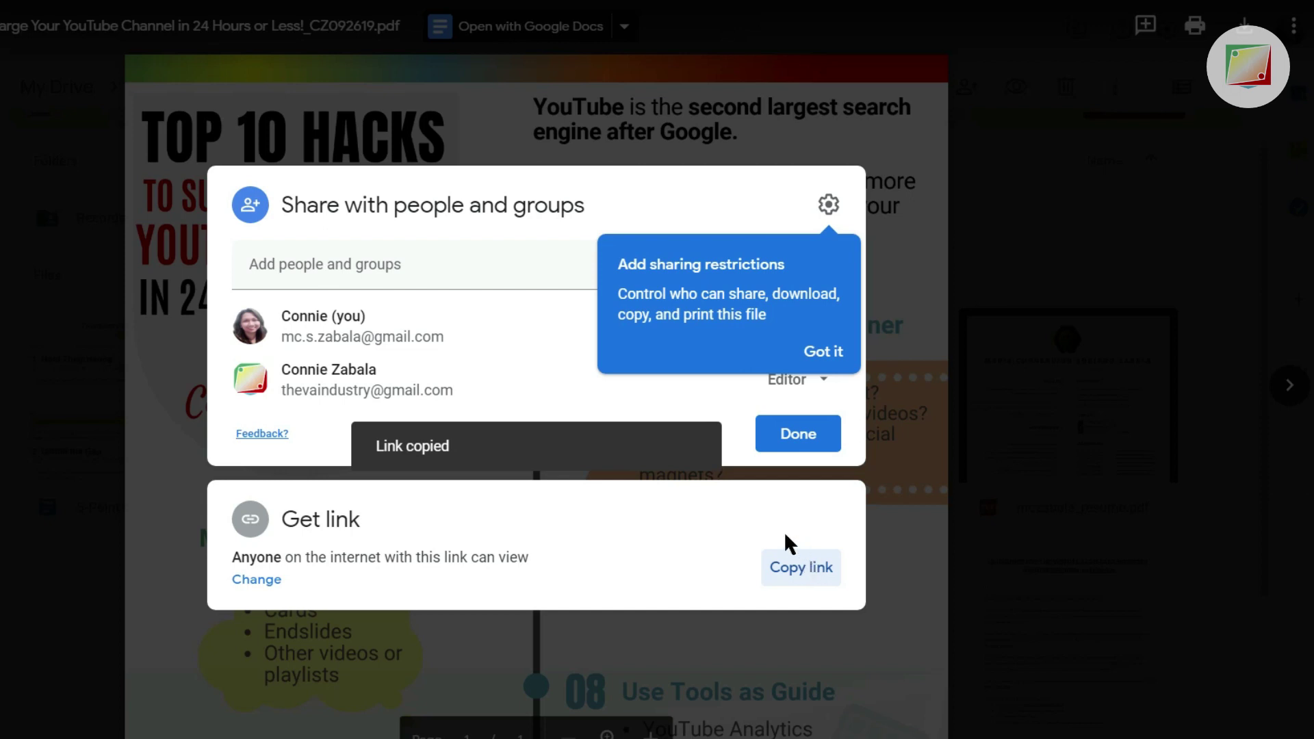
click(814, 568)
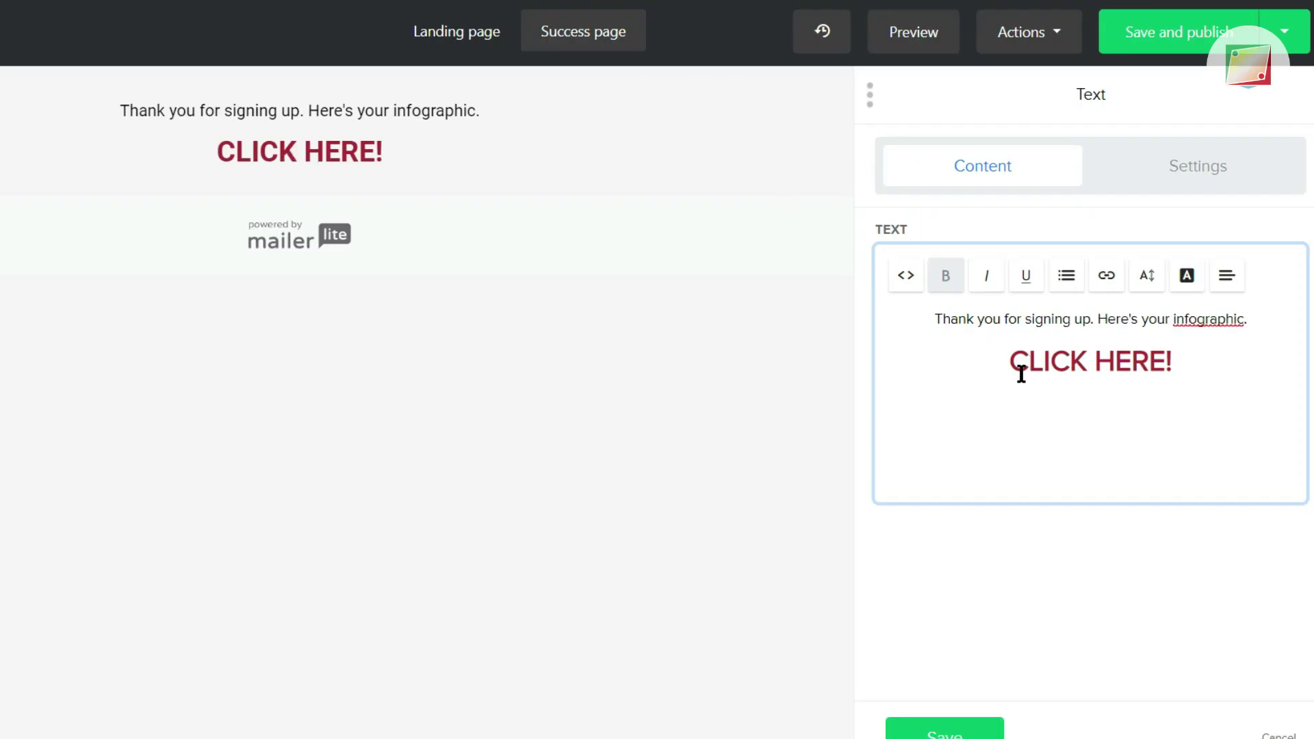
- Back in MailerLite, link the "CLICK HERE!" text to the copied Google Drive URL, set to open in a new tab
drag(1011, 361, 1175, 357)
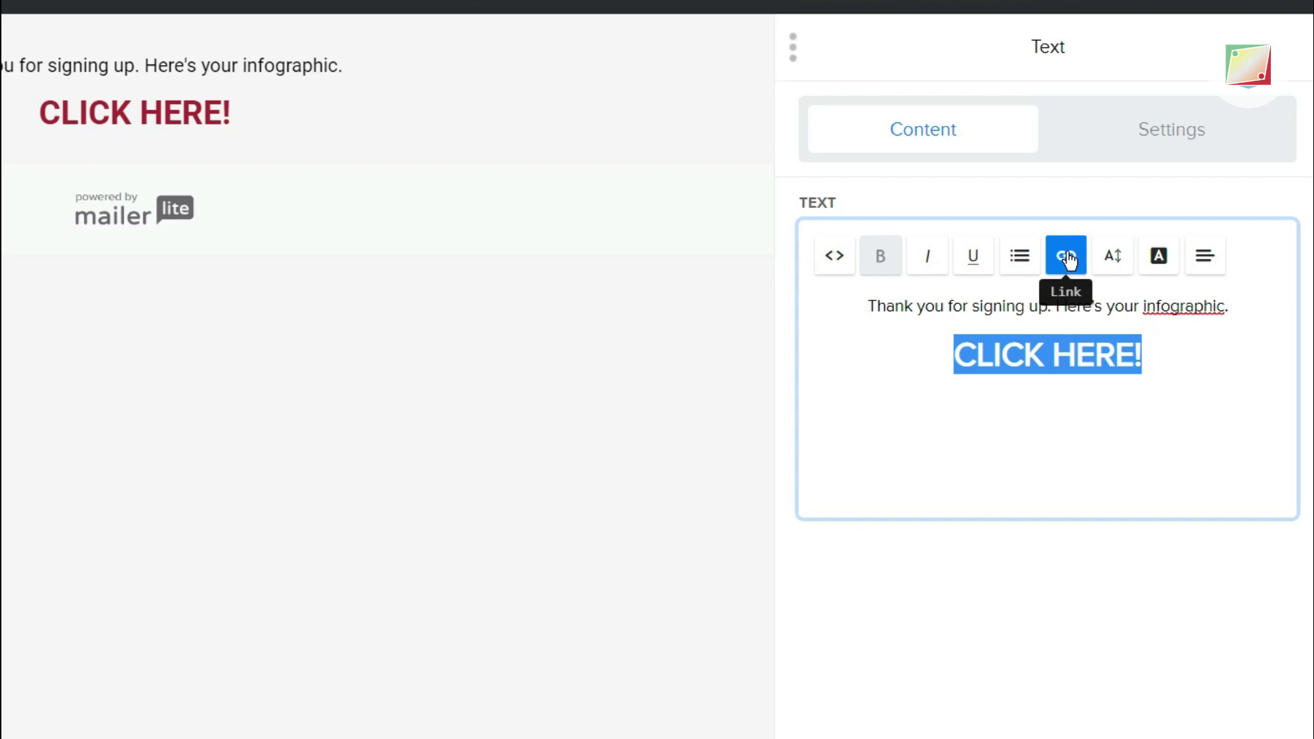
click(1069, 261)
click(808, 308)
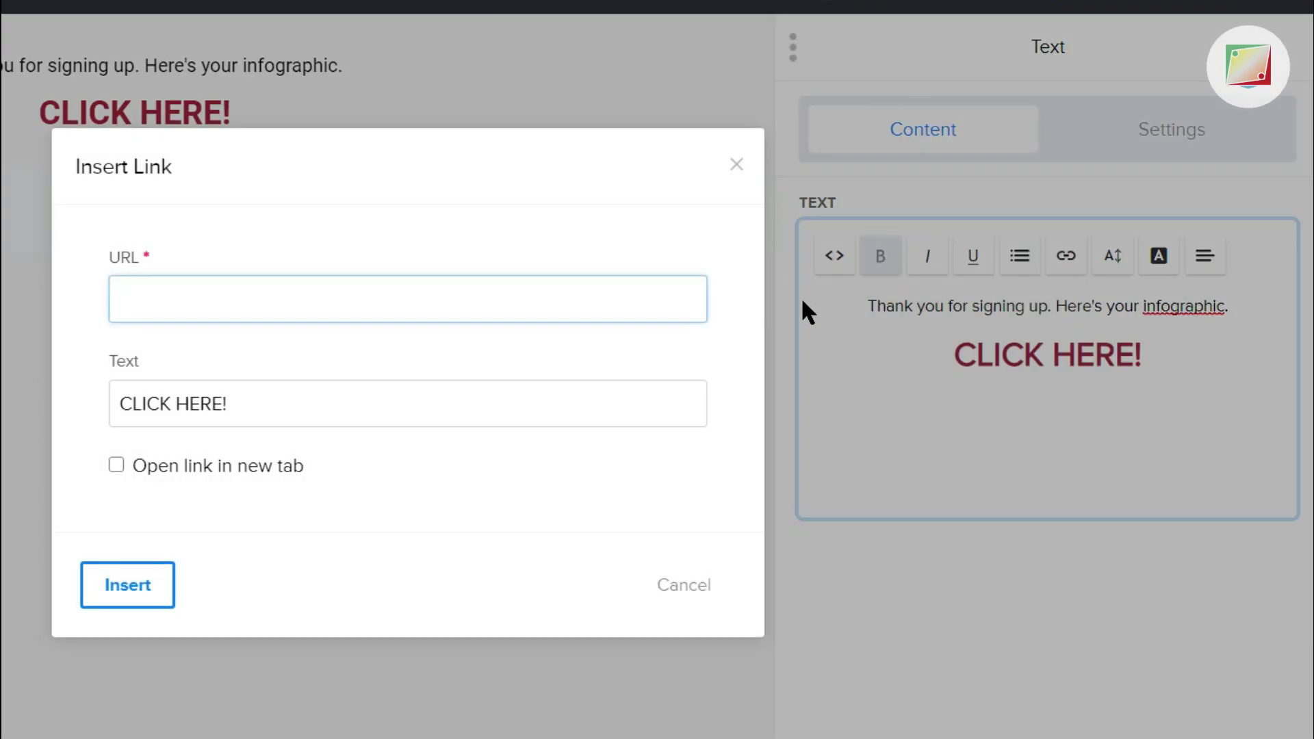
key(ctrl+v)
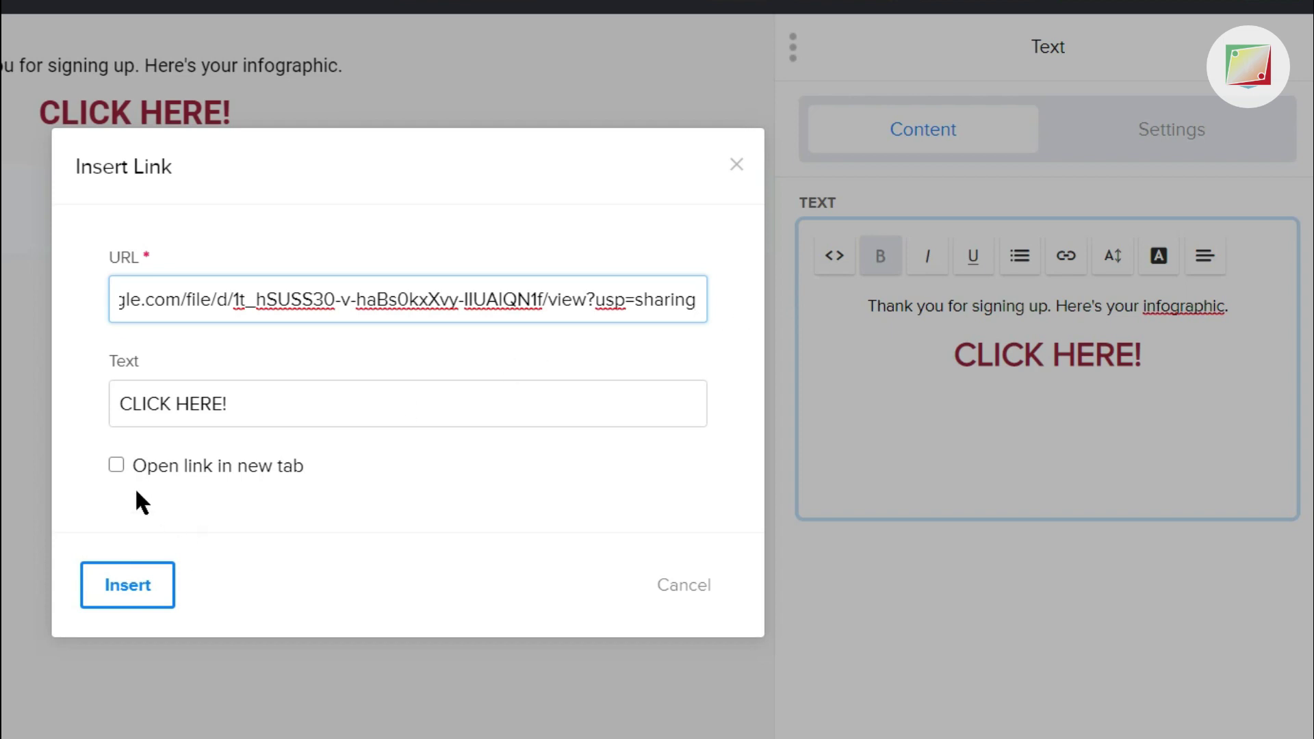
click(116, 466)
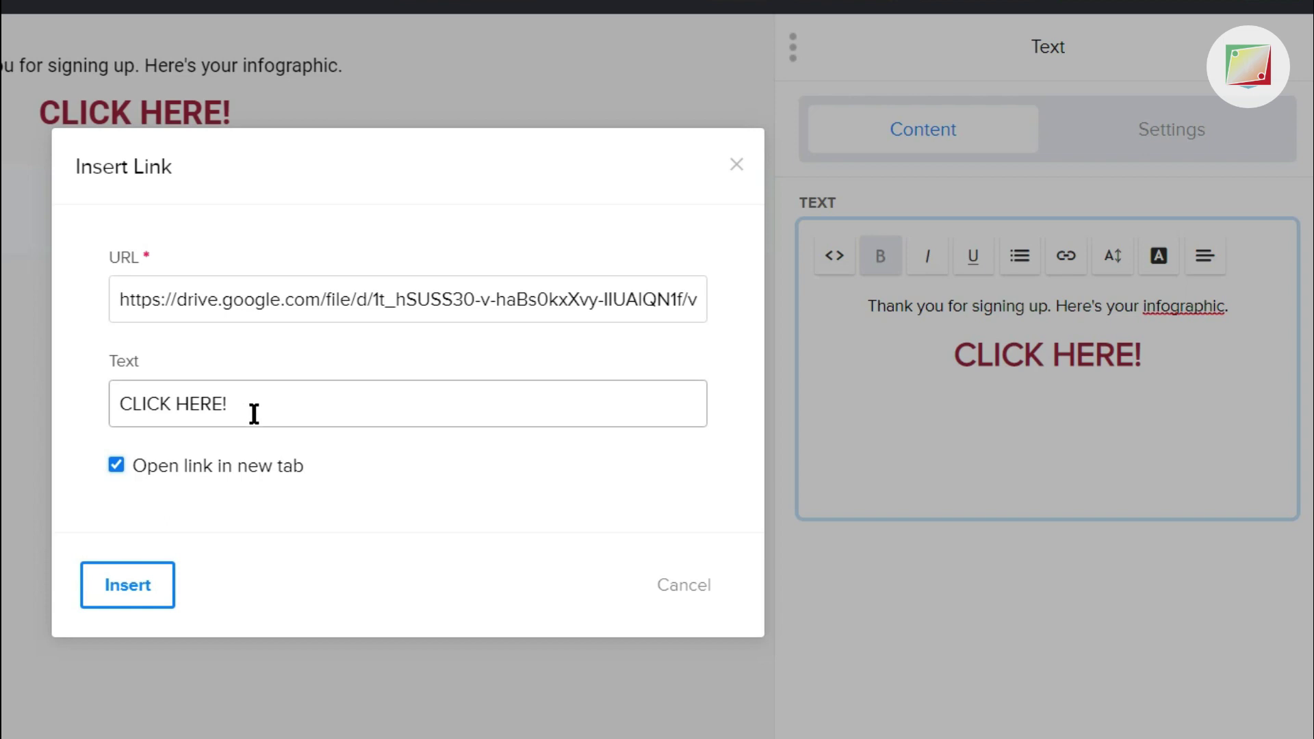
click(117, 465)
click(116, 466)
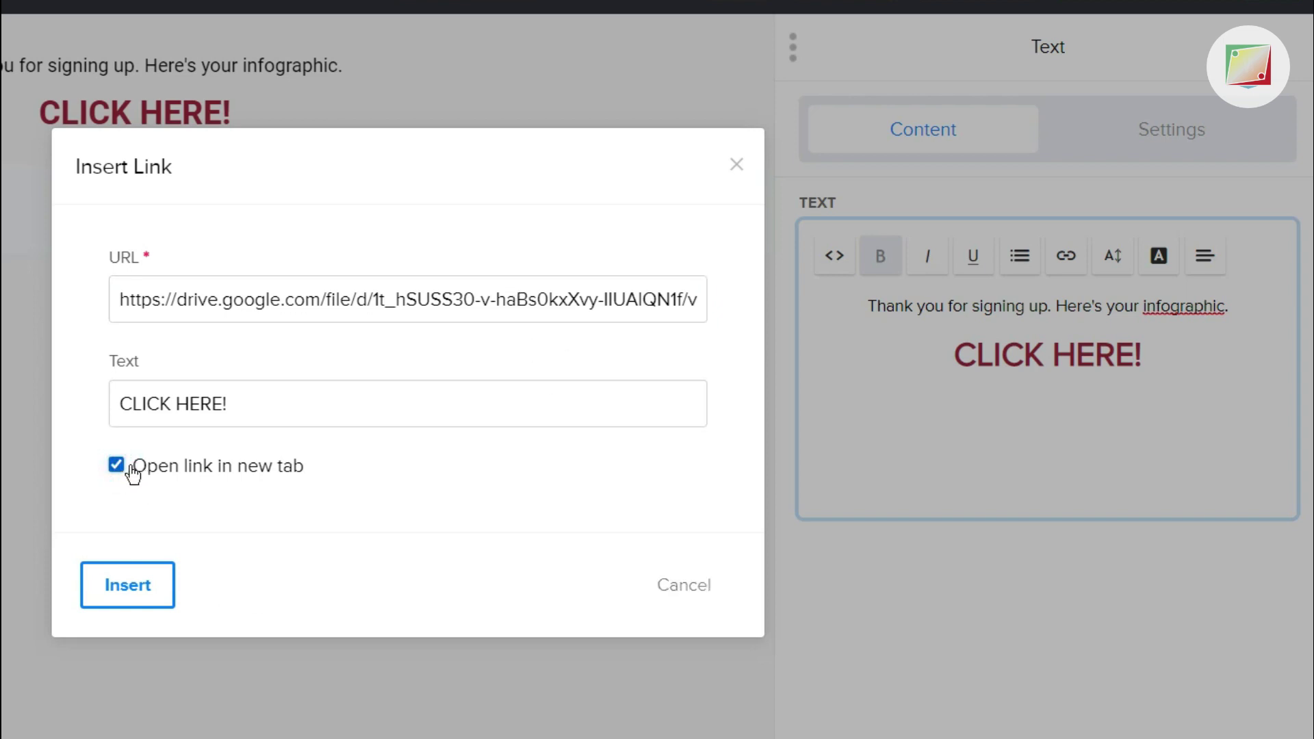
click(109, 601)
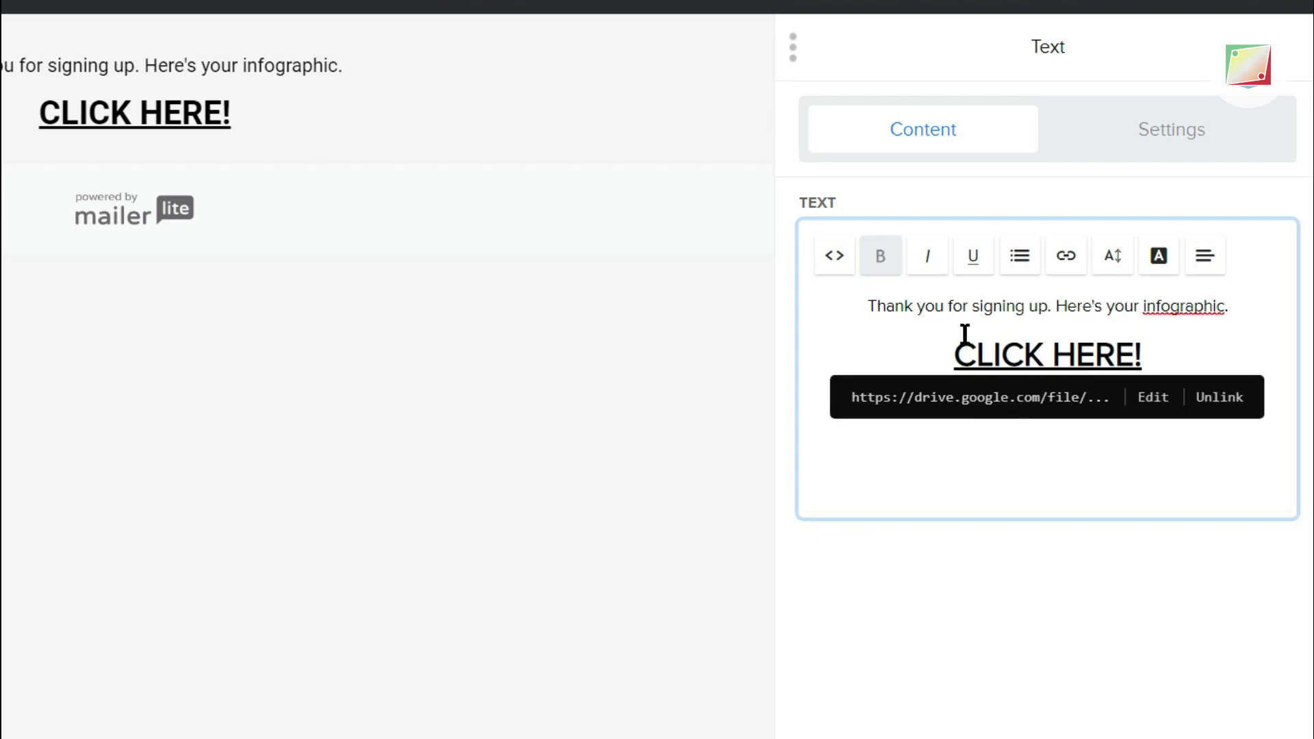
drag(955, 350, 1141, 342)
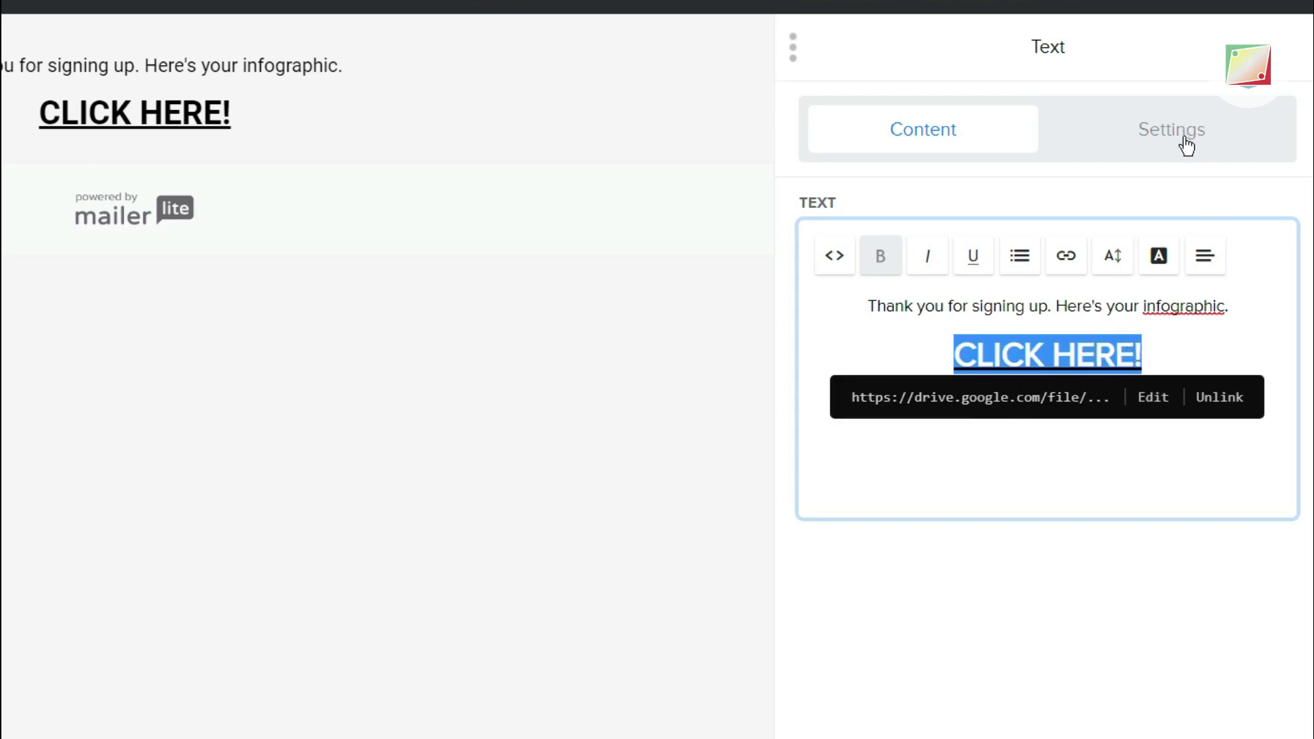
mouse_move(101, 101)
click(1190, 145)
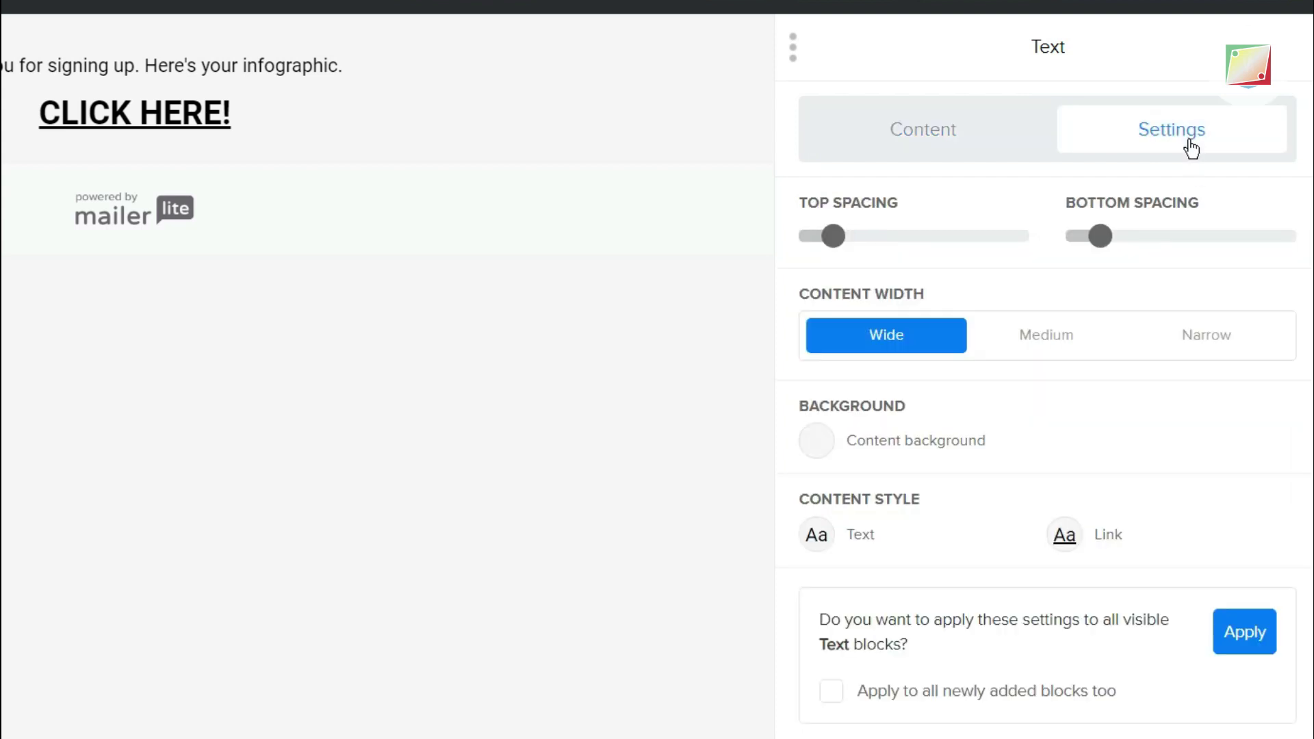
click(1064, 537)
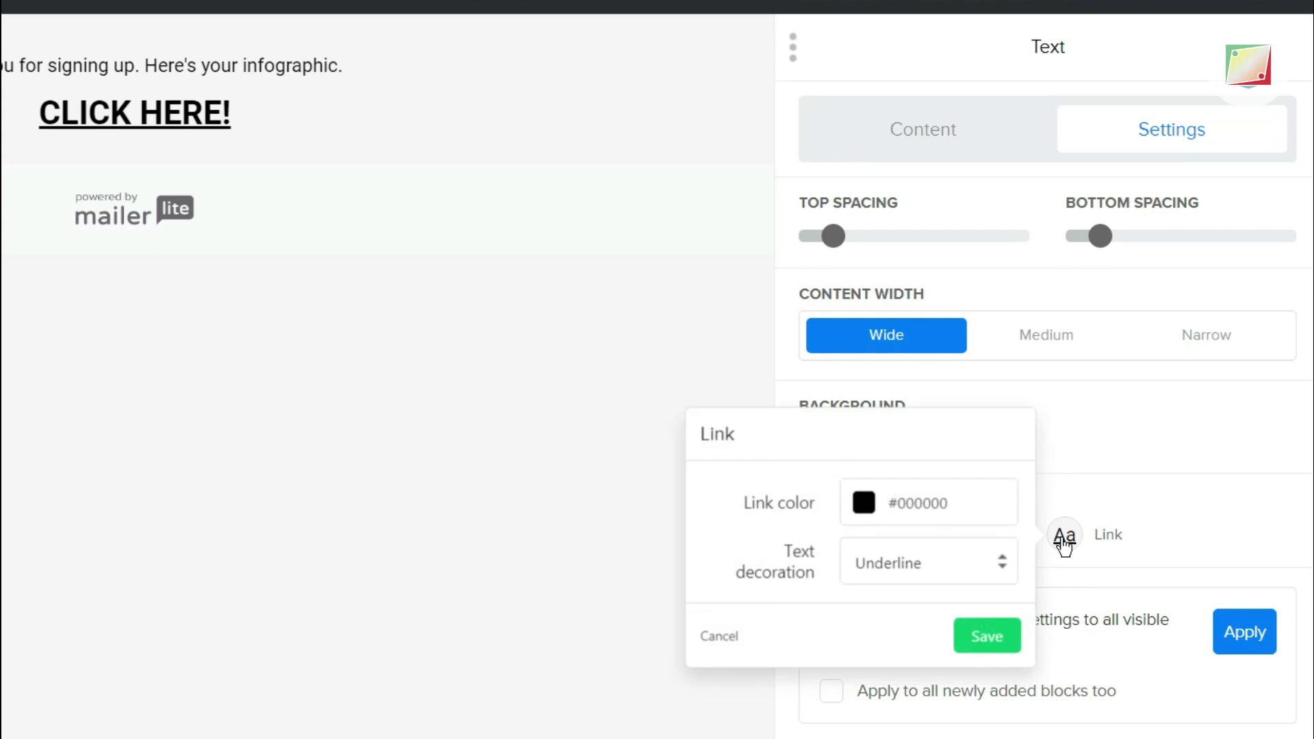
click(1153, 129)
click(943, 128)
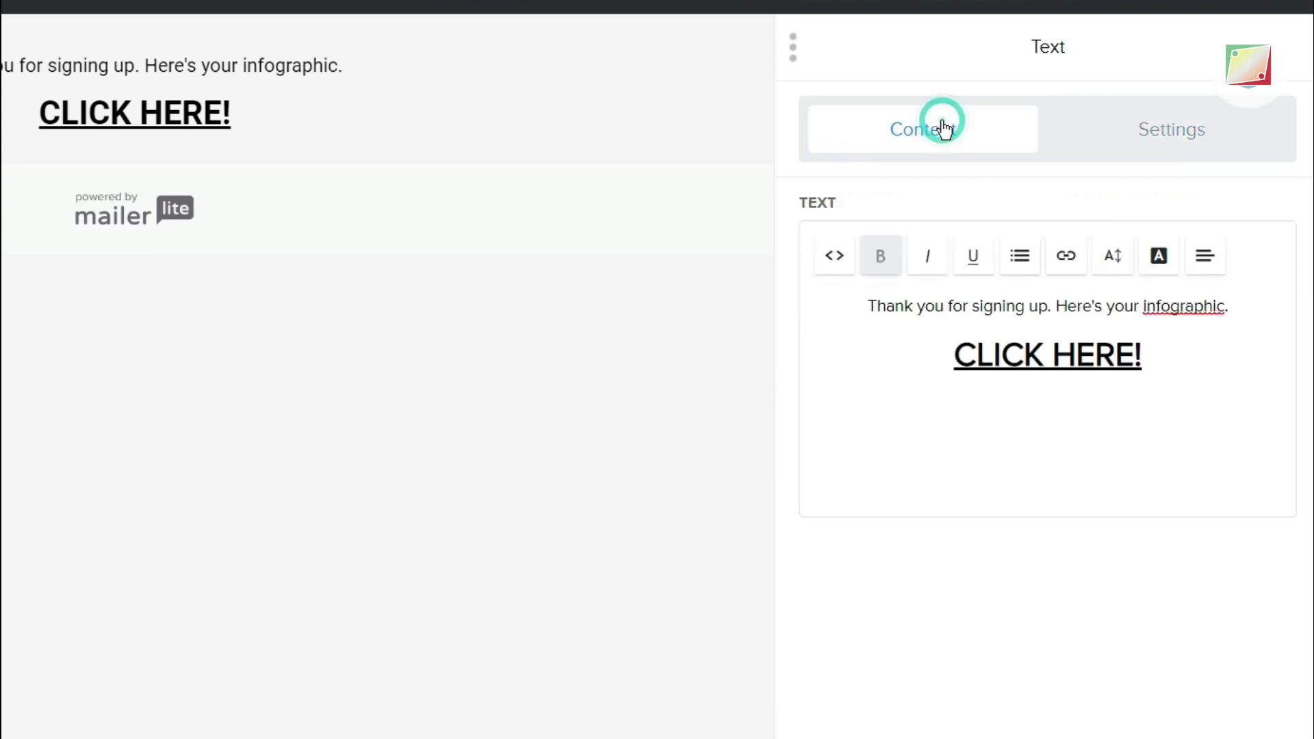
- Set the Text block's link color to dark red #a52834 and save the block
click(1168, 128)
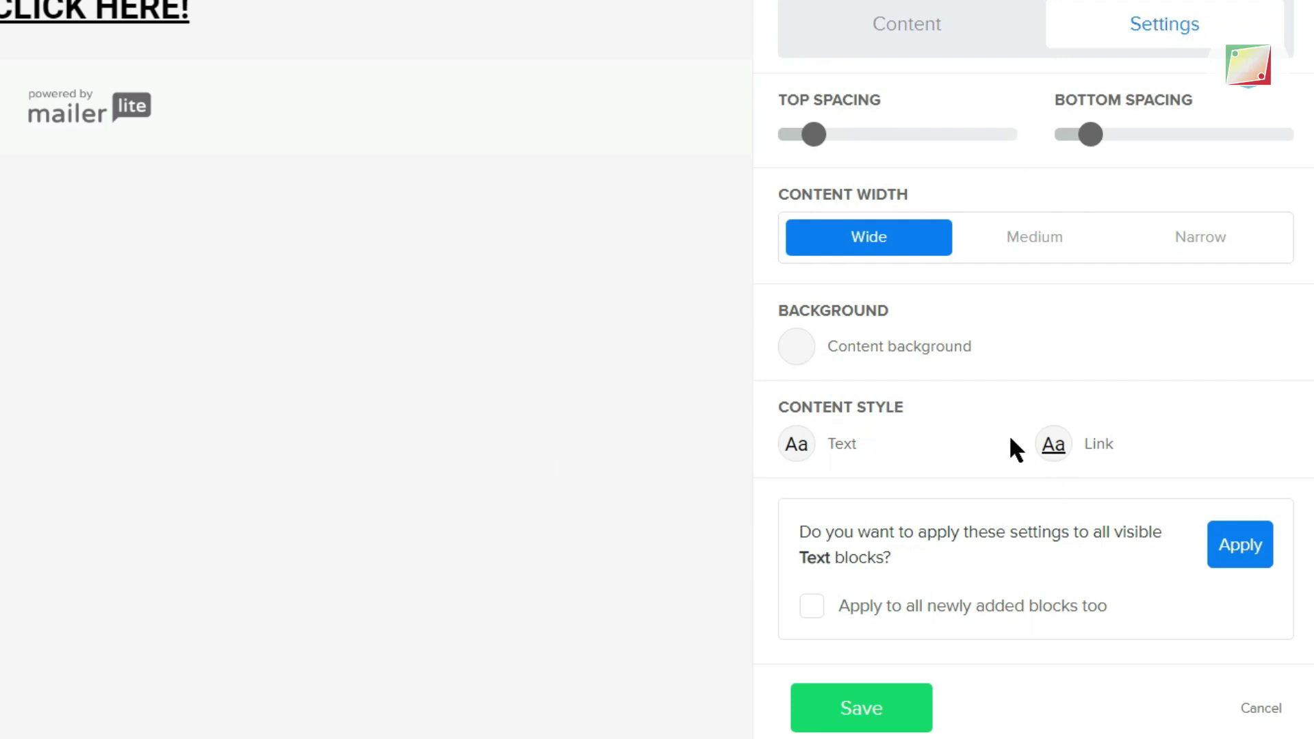
click(1053, 447)
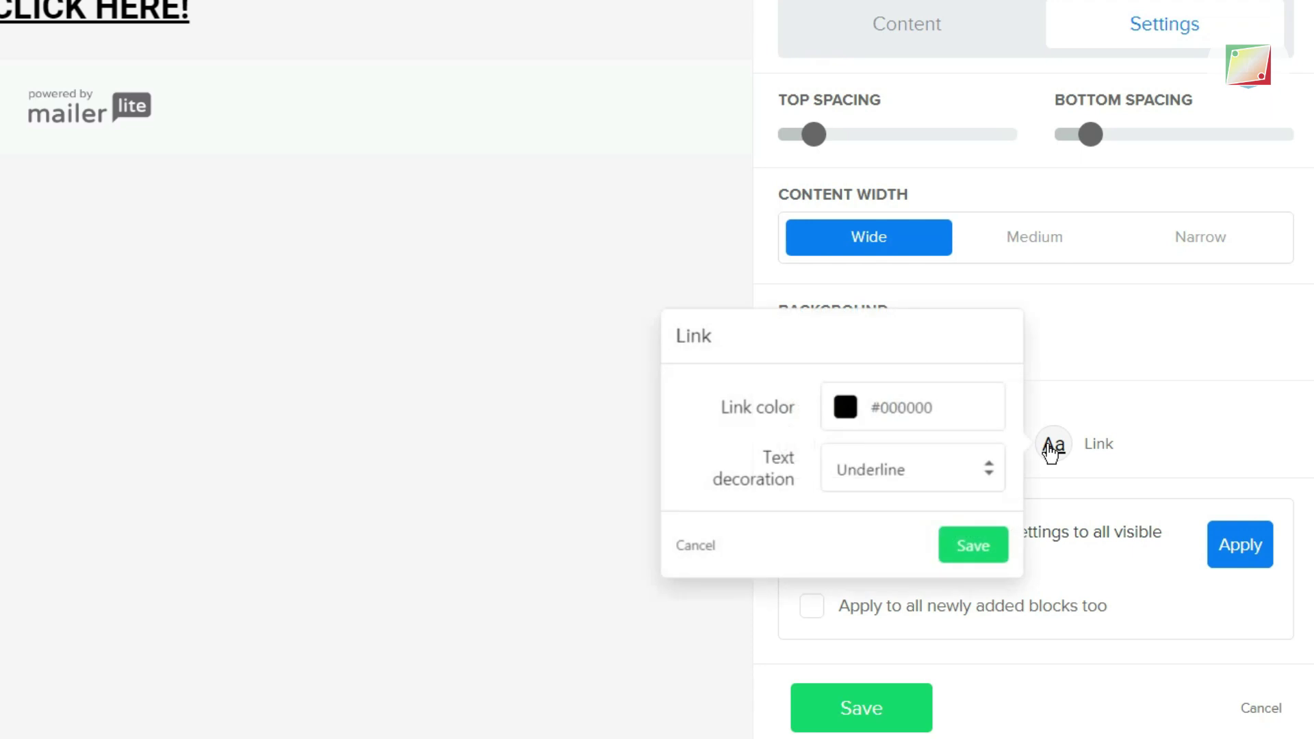
click(846, 409)
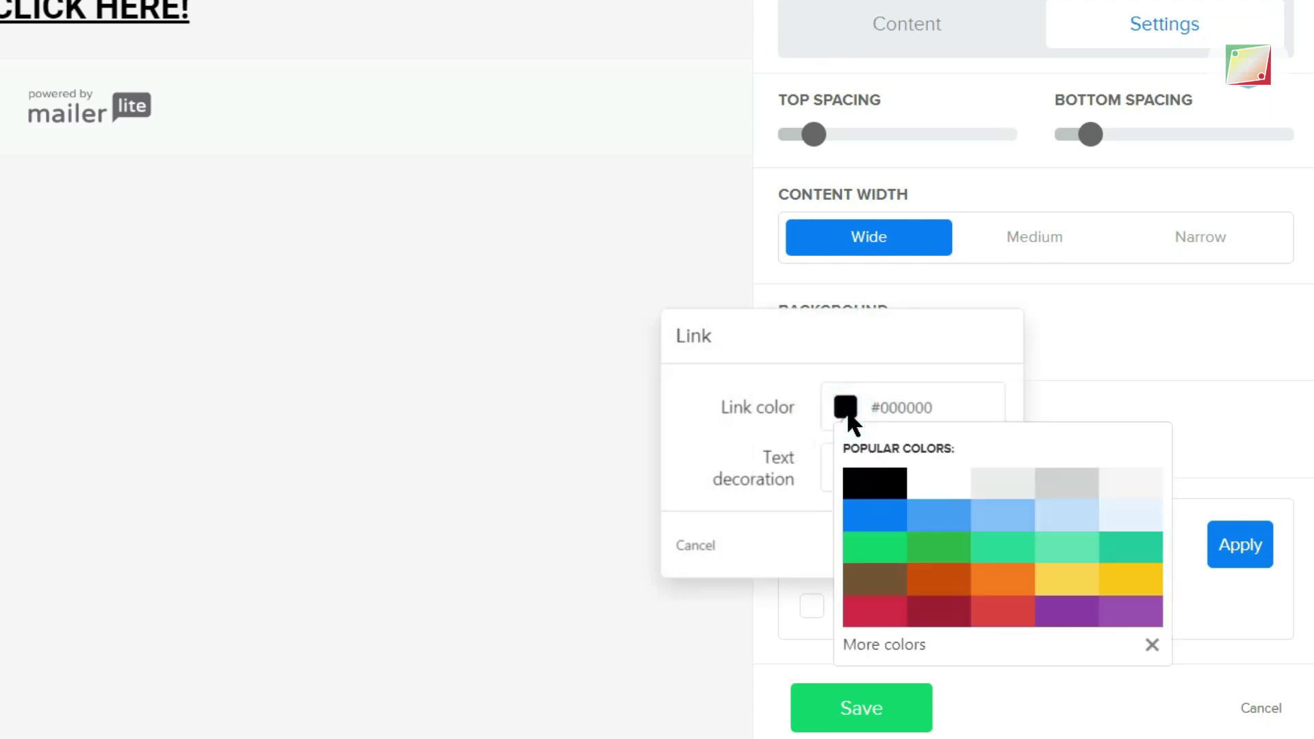
click(941, 609)
click(799, 526)
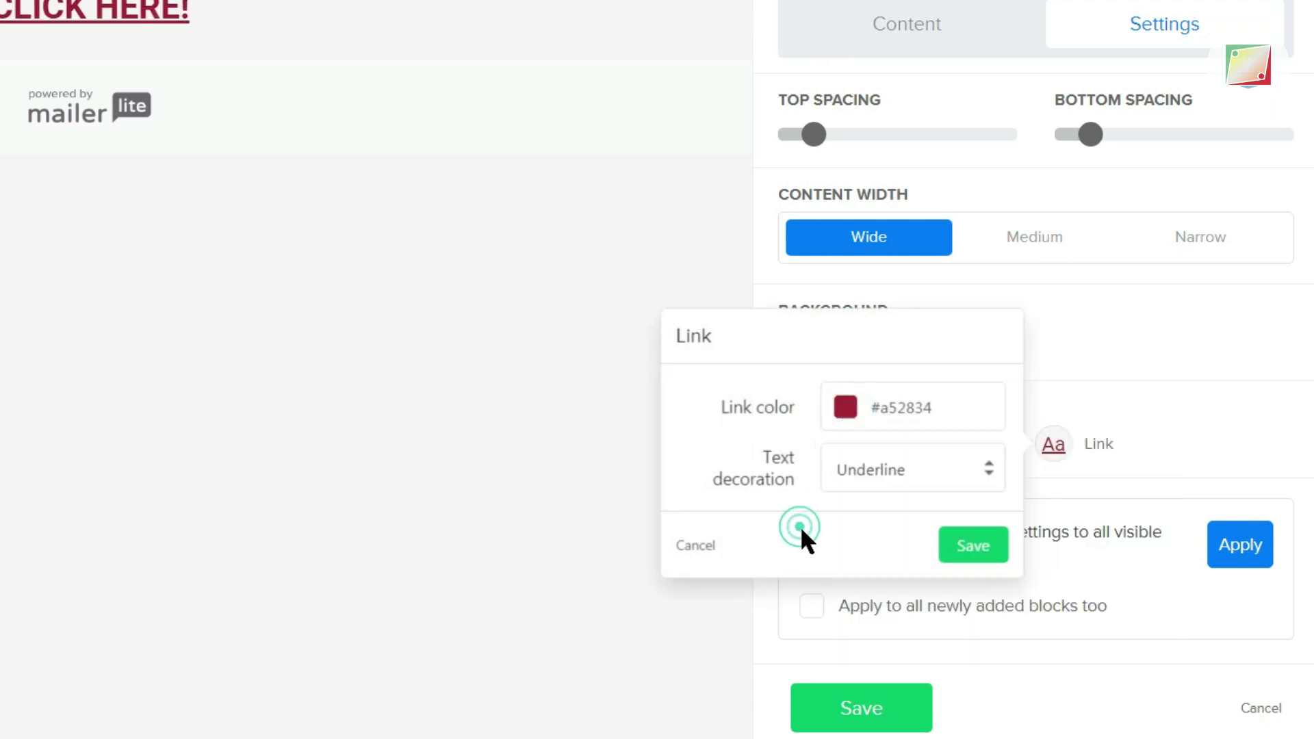
click(974, 545)
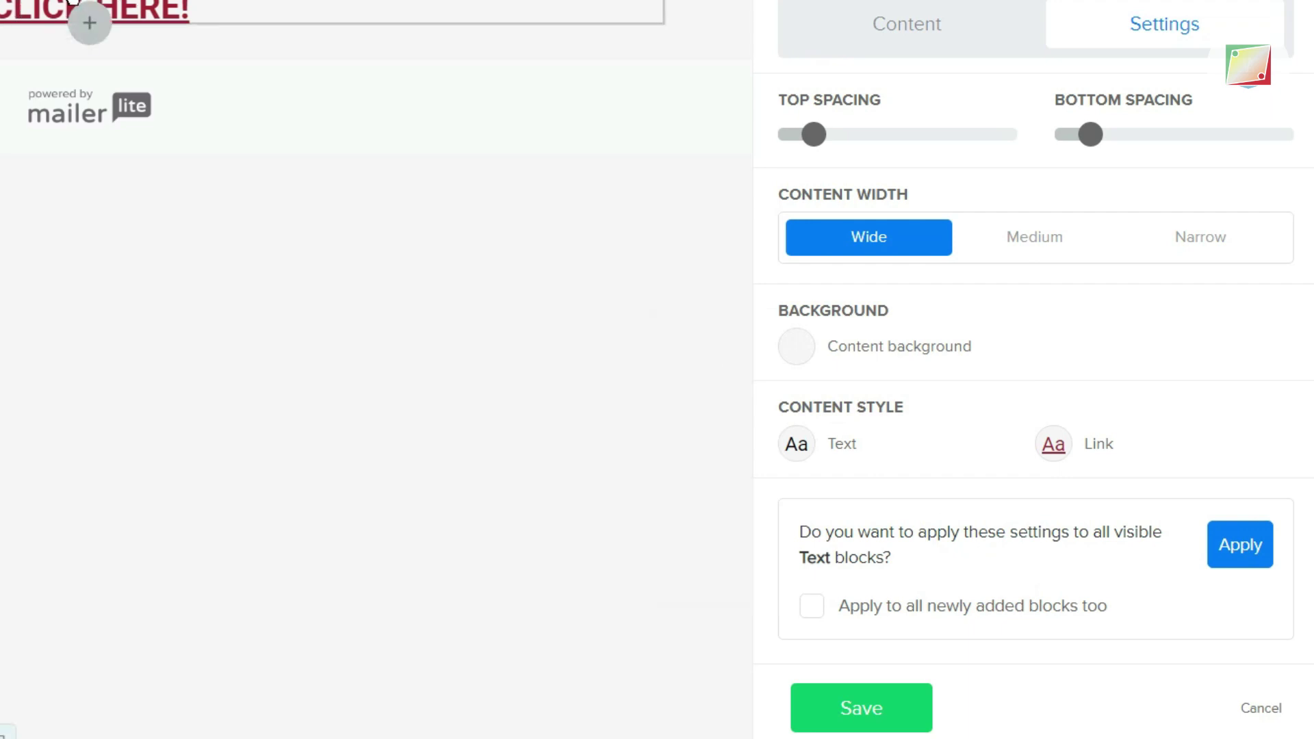
click(881, 707)
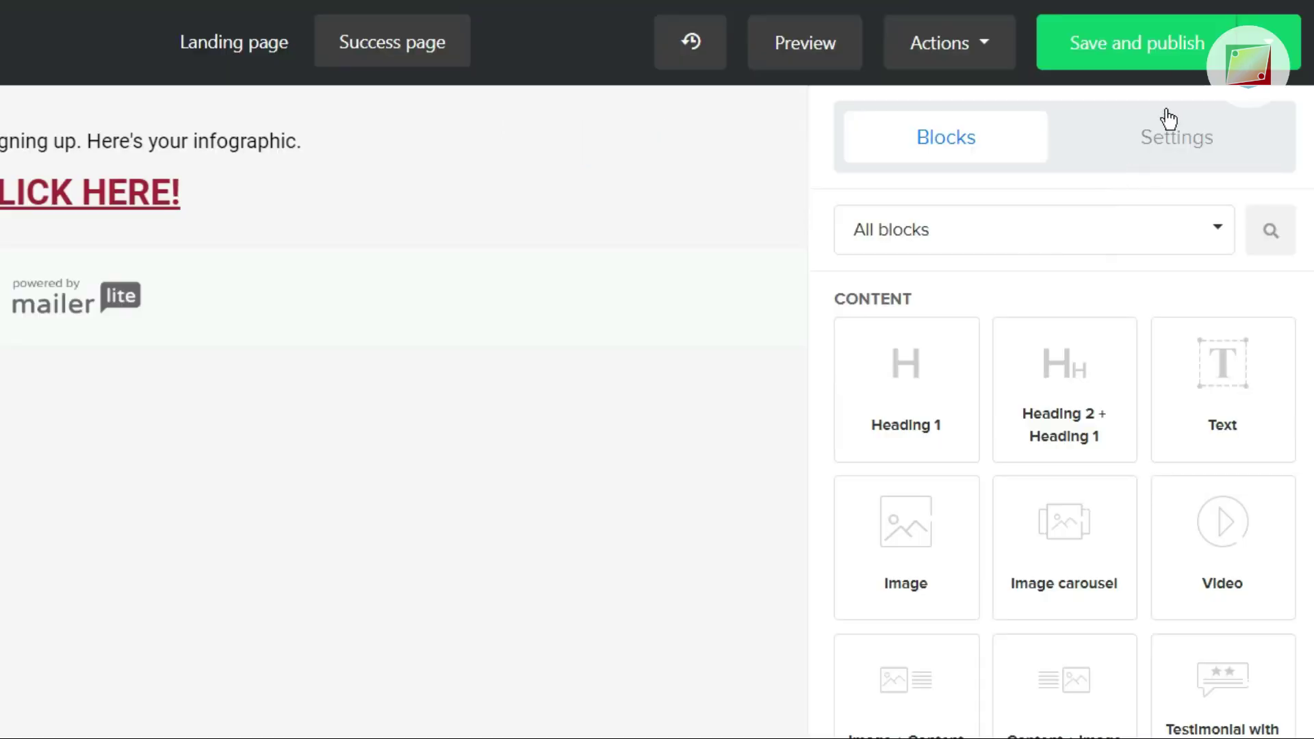
- Save and publish the landing page, and set its URL ending to ythackssamples
click(1182, 53)
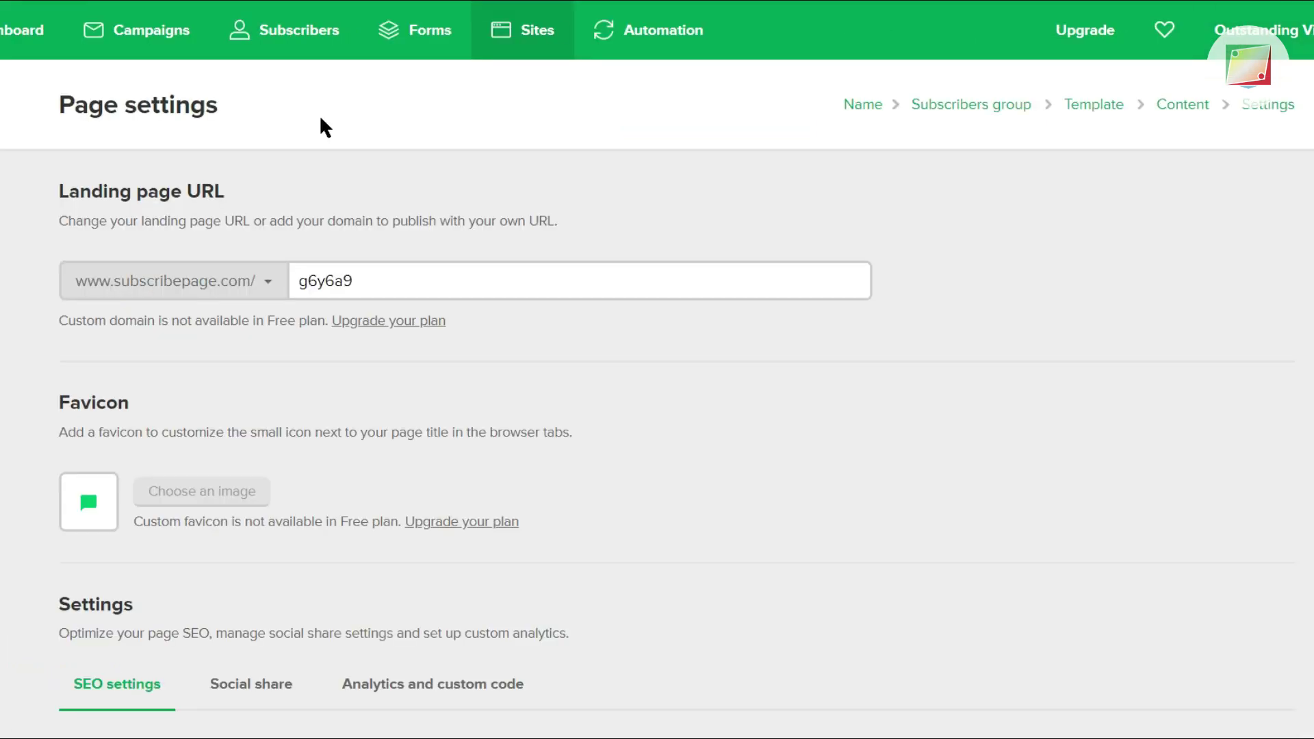
double_click(404, 277)
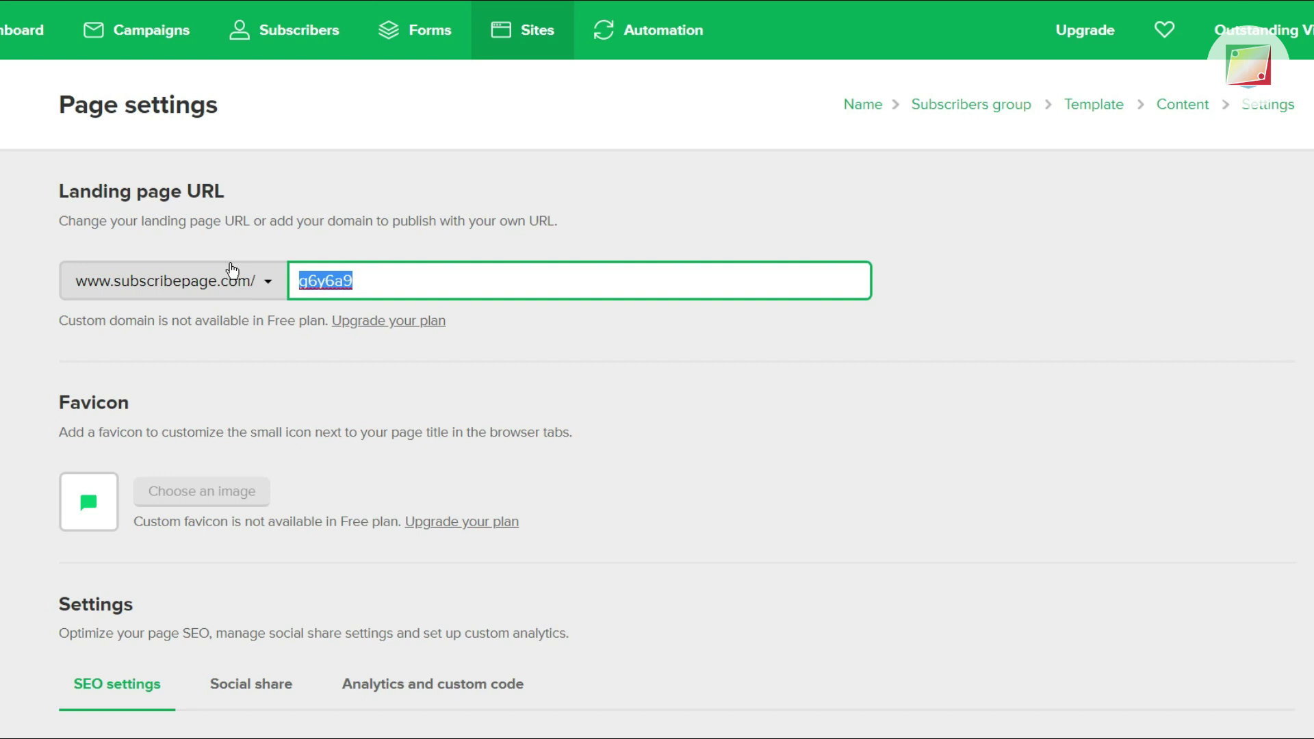
text(yt)
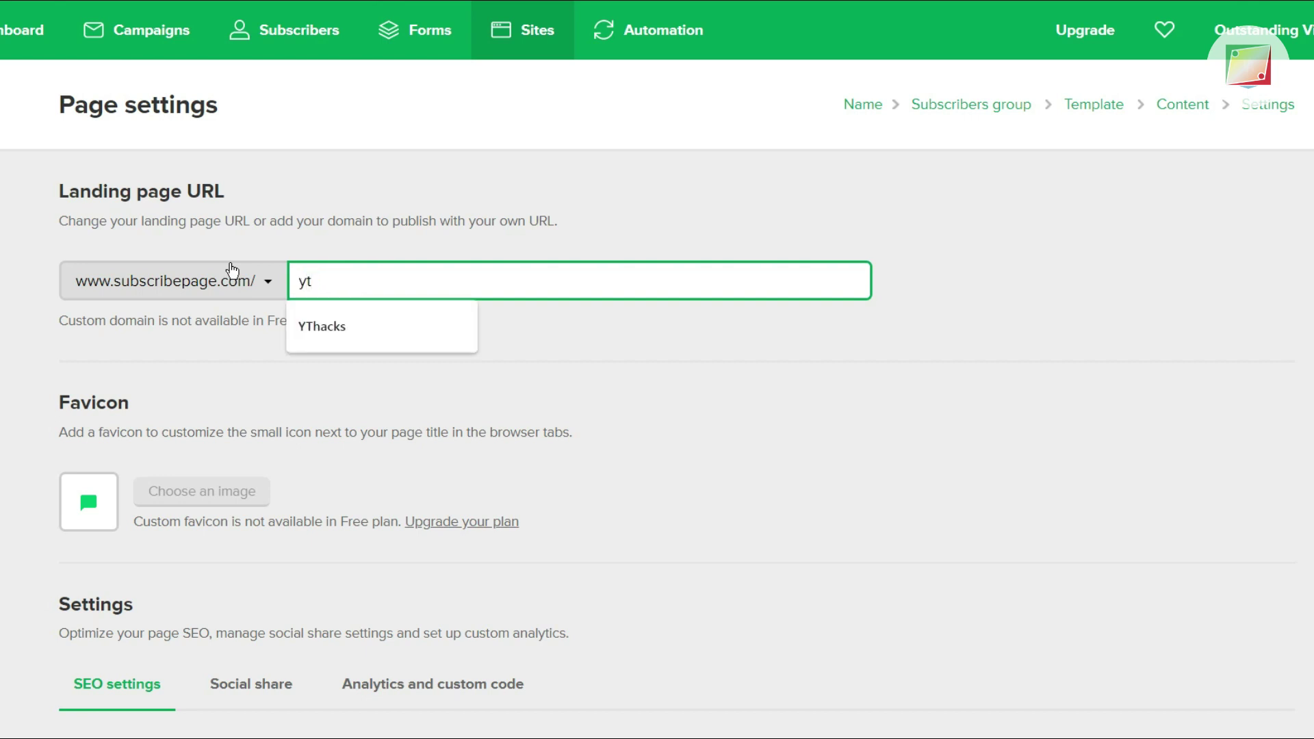
text(hackssamples)
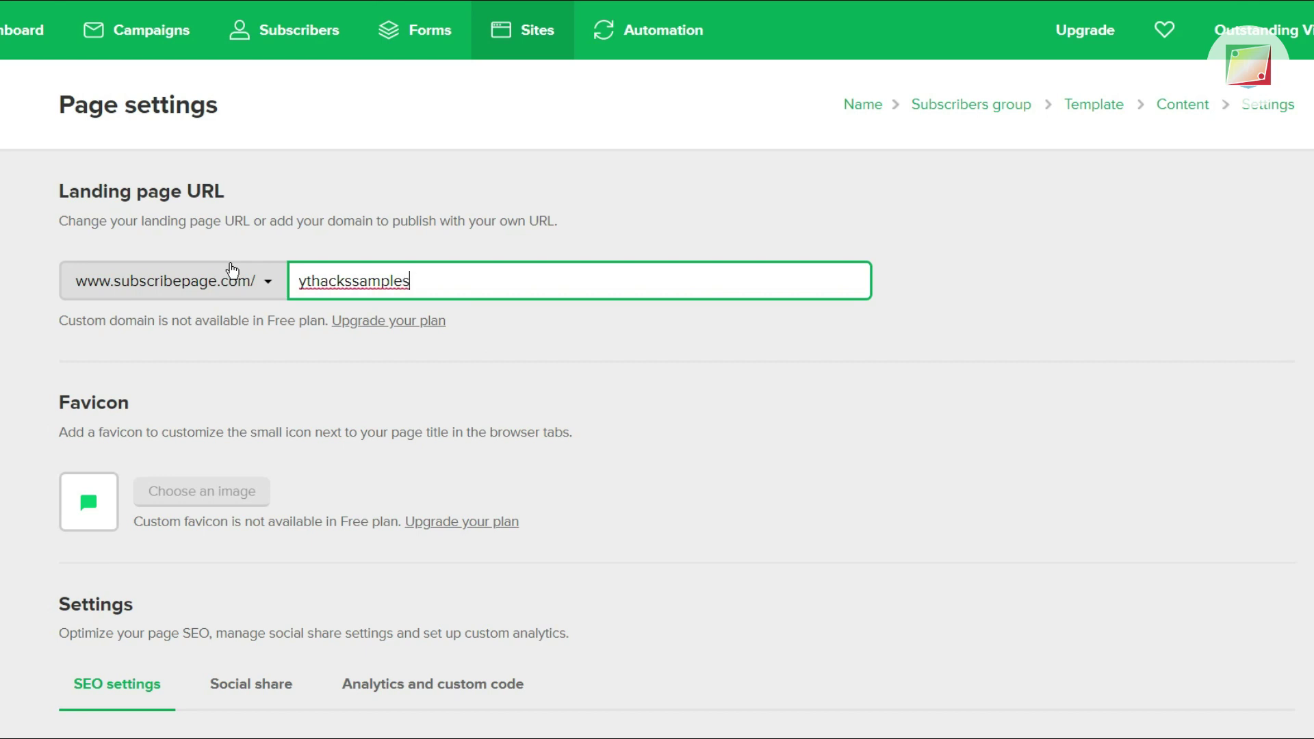
- Examine the remaining page settings, including the favicon and the SEO title, keywords, description and search engine indexing options
scroll(406, 316, down, 2)
scroll(406, 315, down, 5)
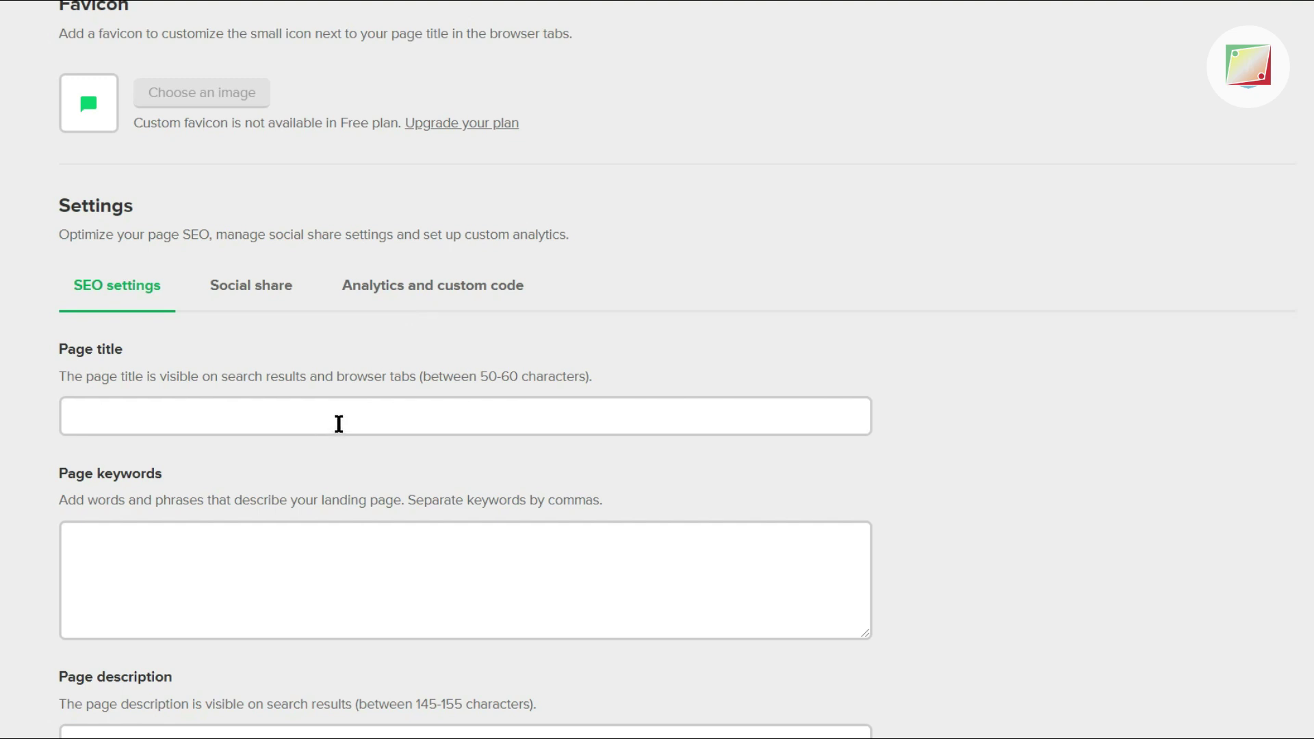
scroll(350, 414, down, 2)
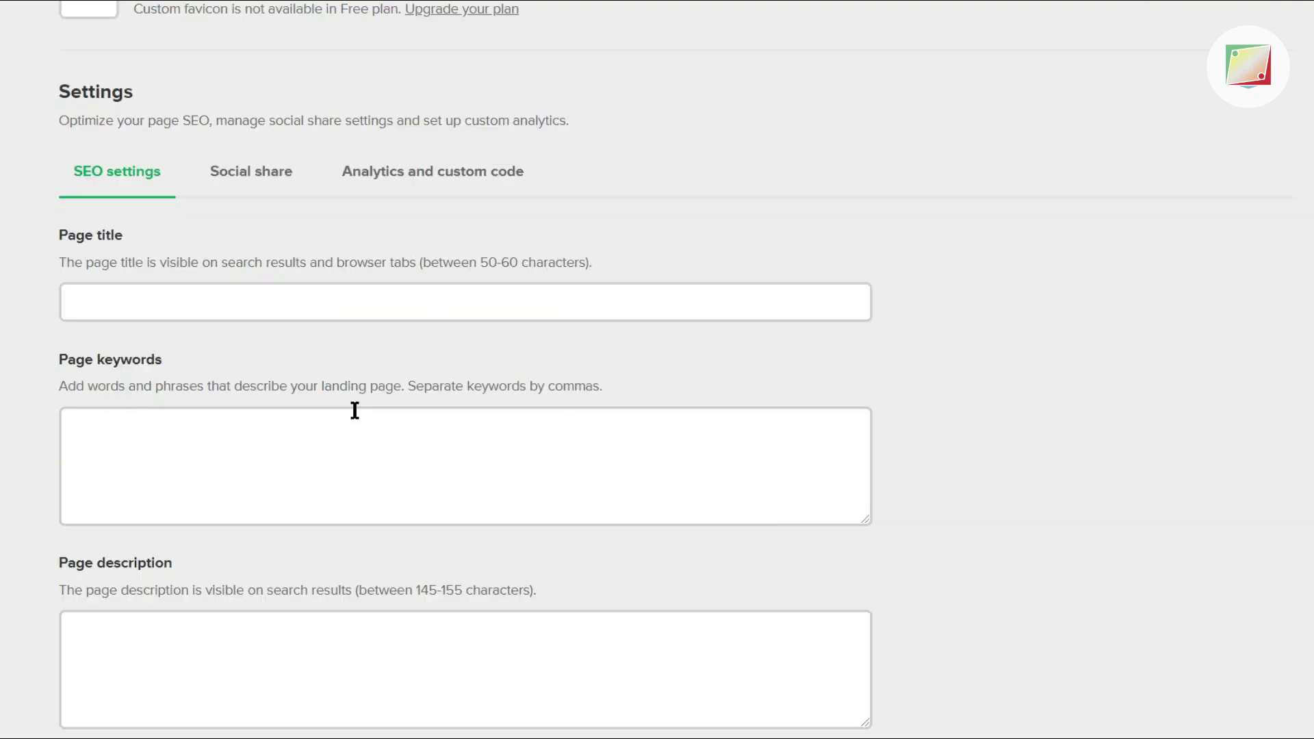
scroll(339, 417, down, 2)
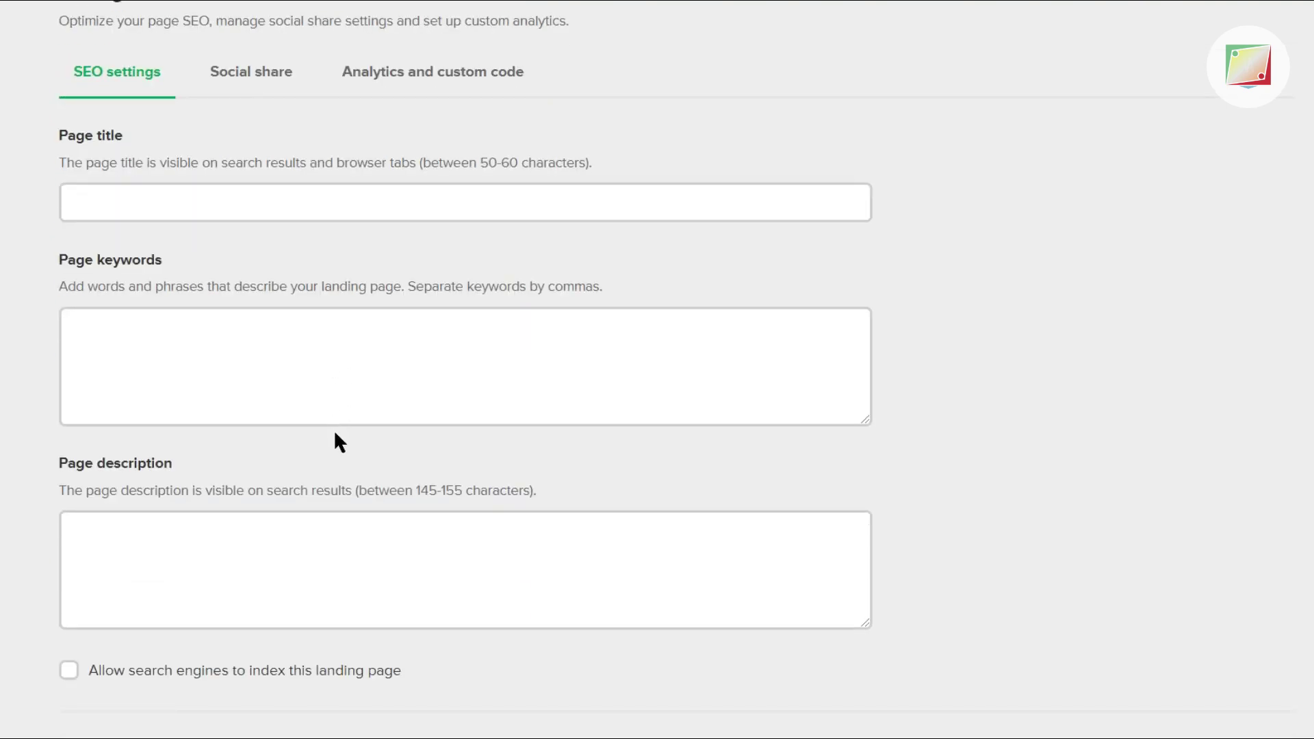
scroll(335, 435, down, 2)
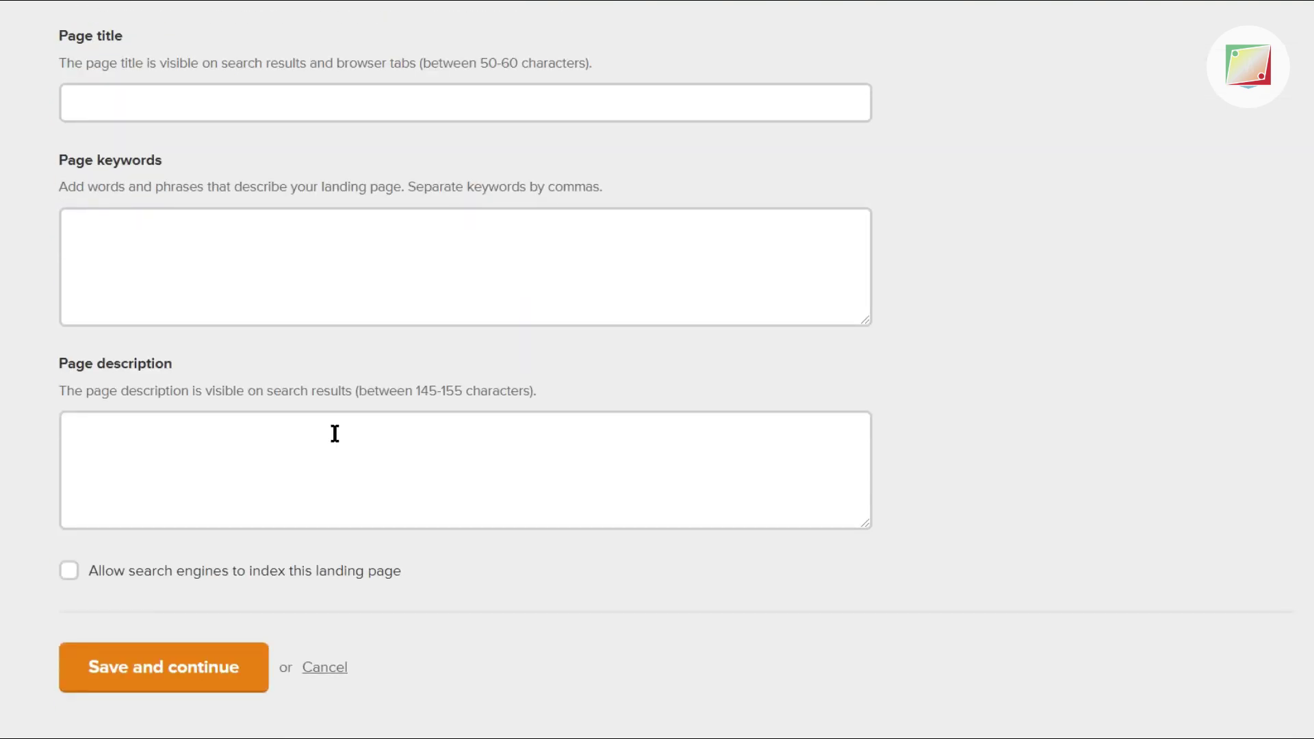
scroll(334, 433, up, 4)
click(335, 433)
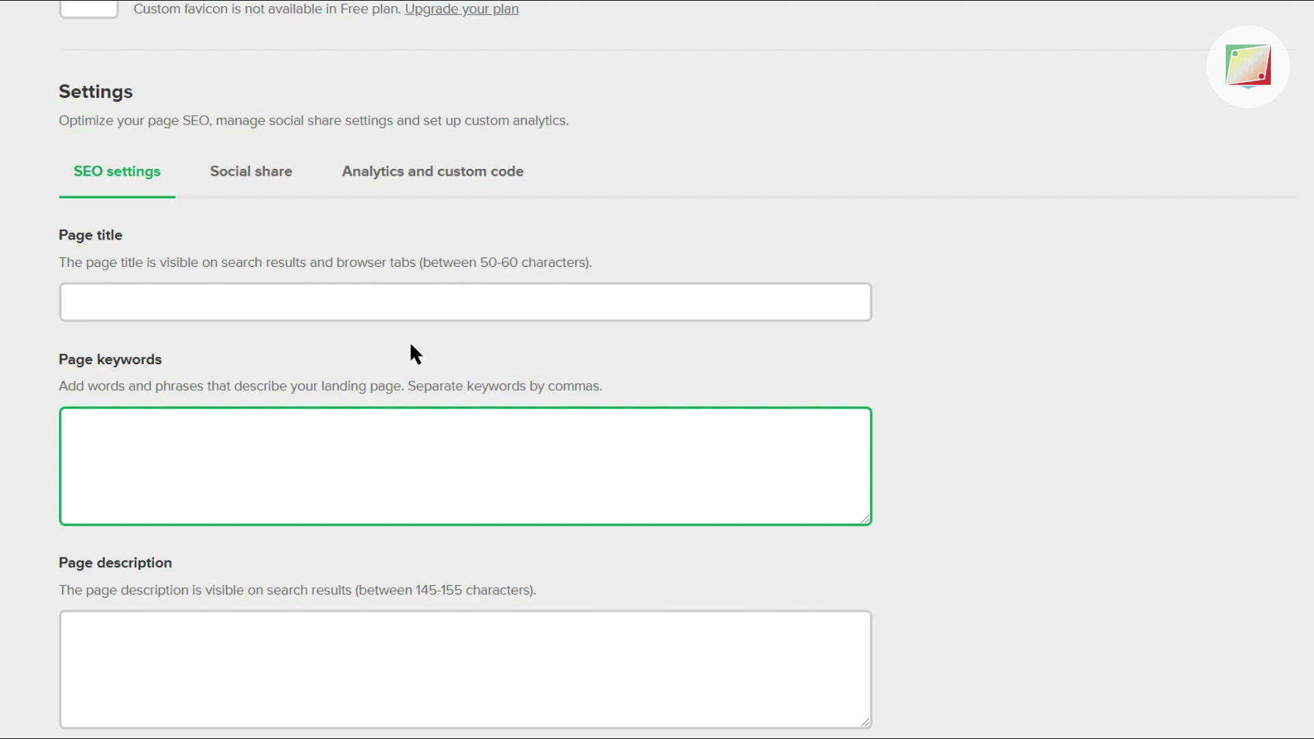
scroll(411, 346, up, 4)
scroll(411, 347, up, 1)
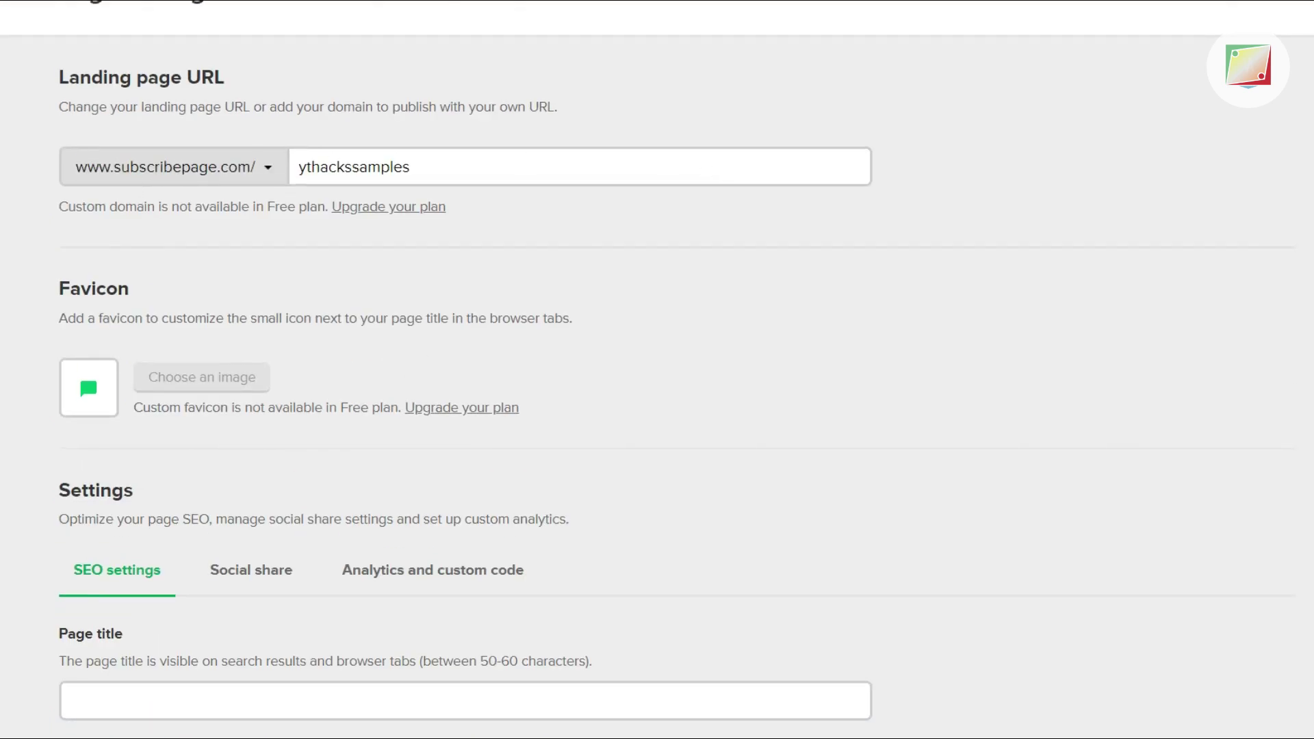
scroll(609, 438, down, 7)
scroll(611, 445, down, 2)
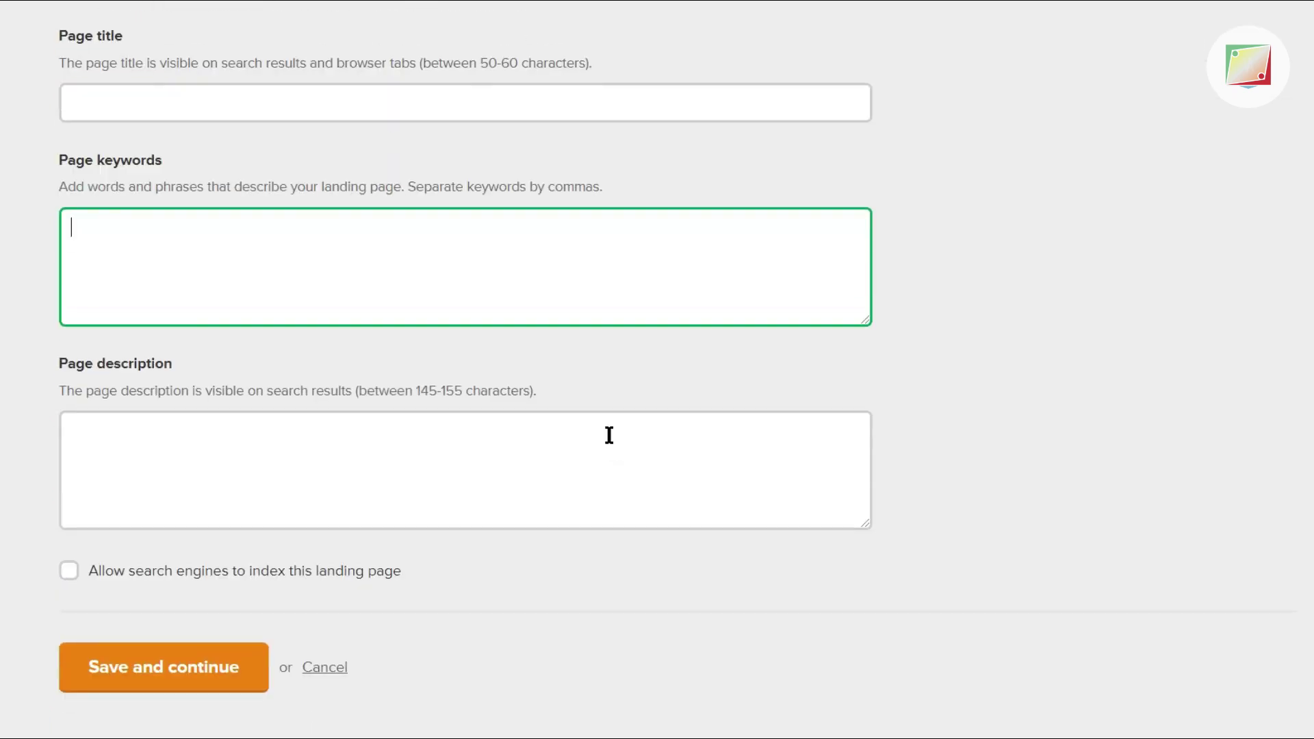
scroll(294, 392, up, 3)
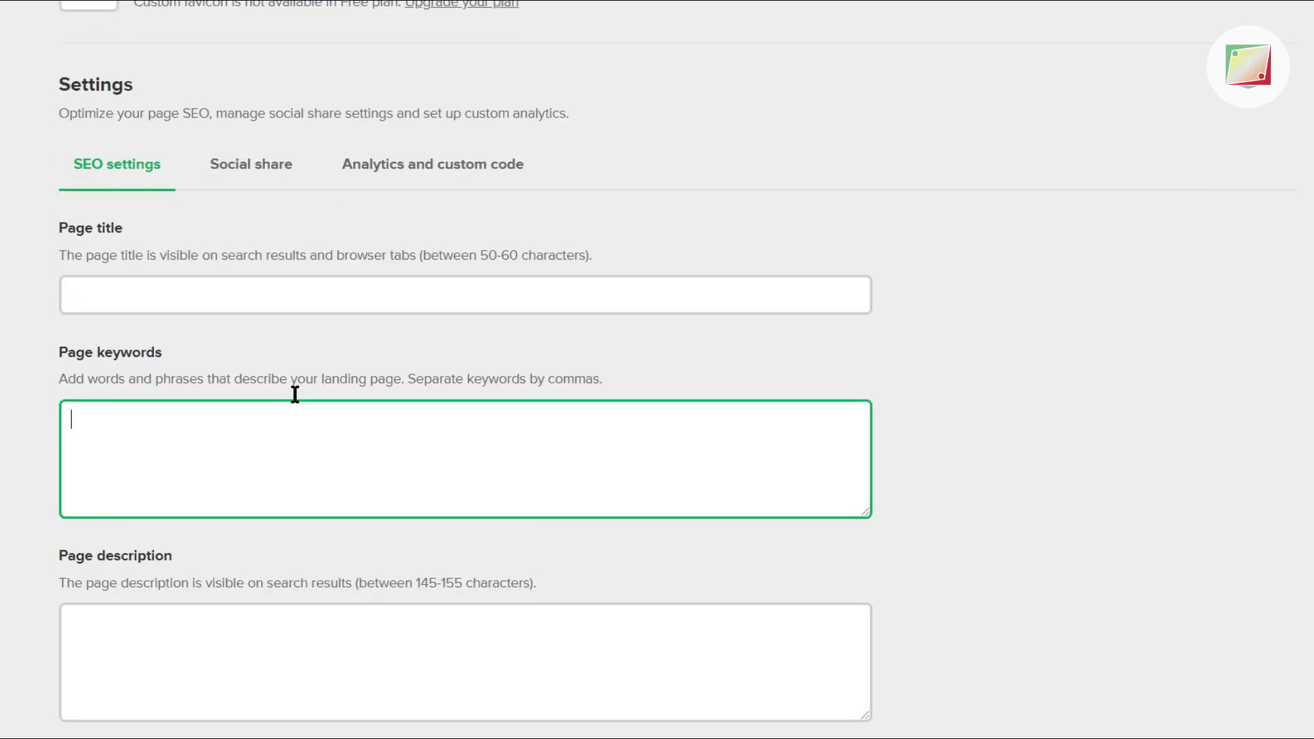
scroll(336, 348, down, 1)
scroll(339, 346, down, 3)
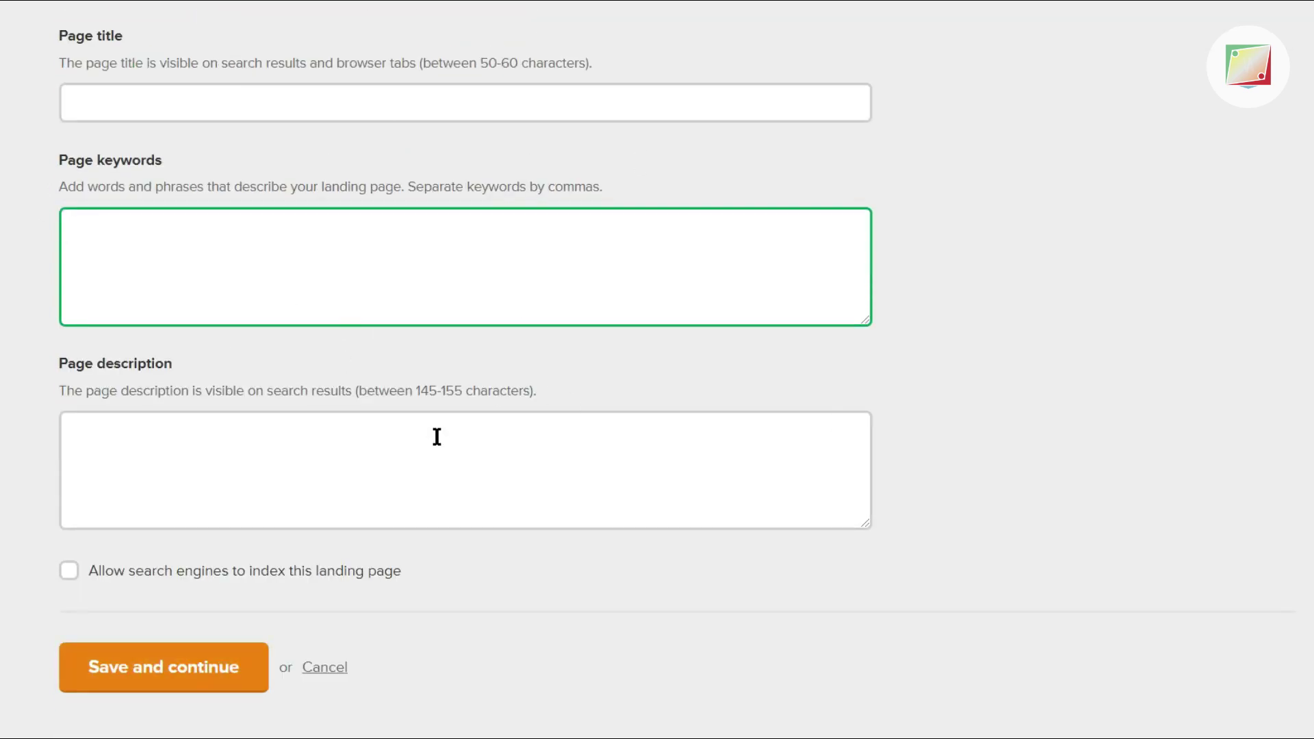
- Save the page settings and copy the published landing page's URL from the YThacks2 overview
click(135, 672)
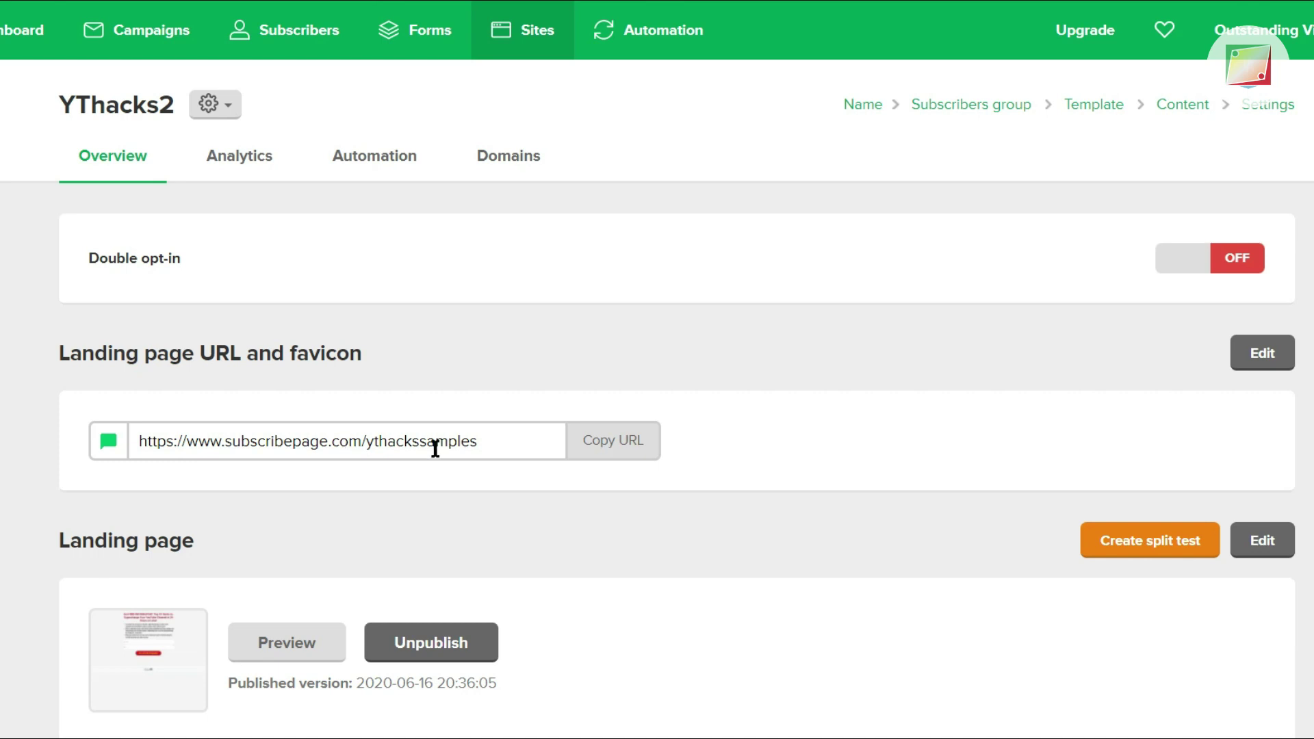
click(638, 450)
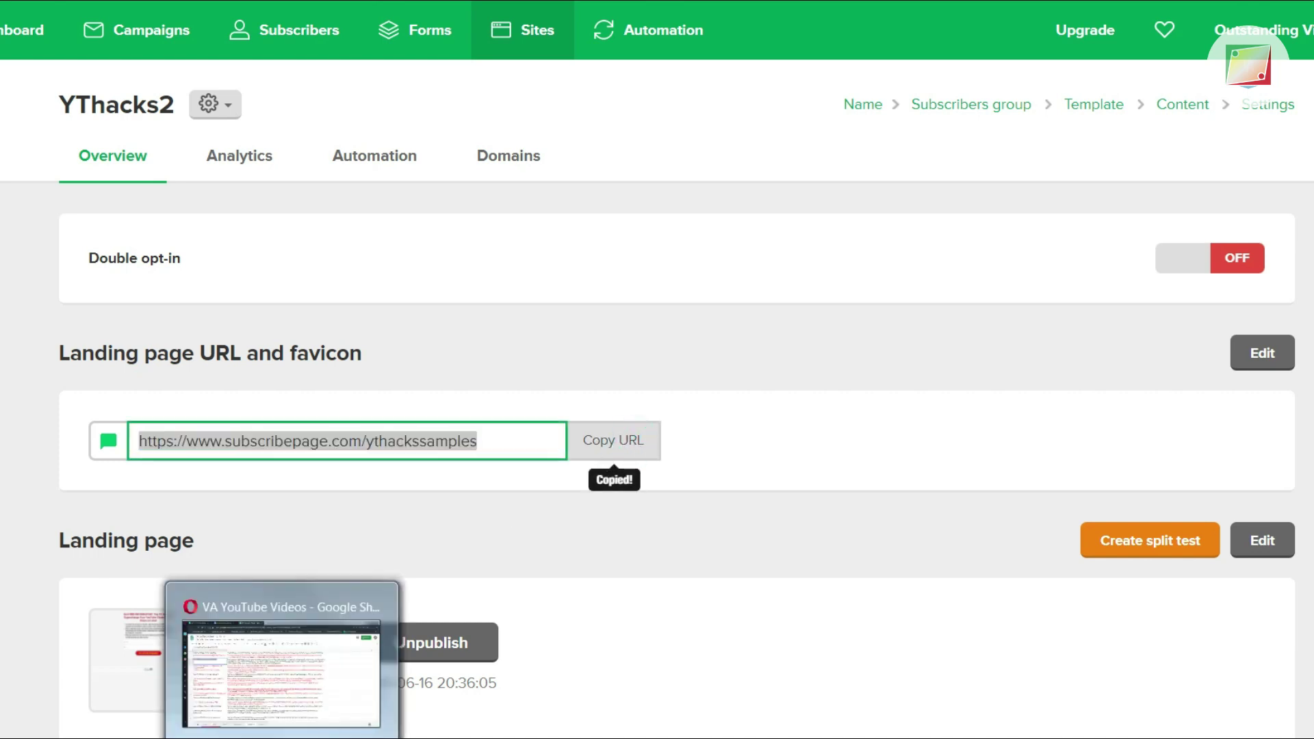
- Open the copied landing page URL in a new Chrome incognito window
right_click(283, 738)
right_click(227, 738)
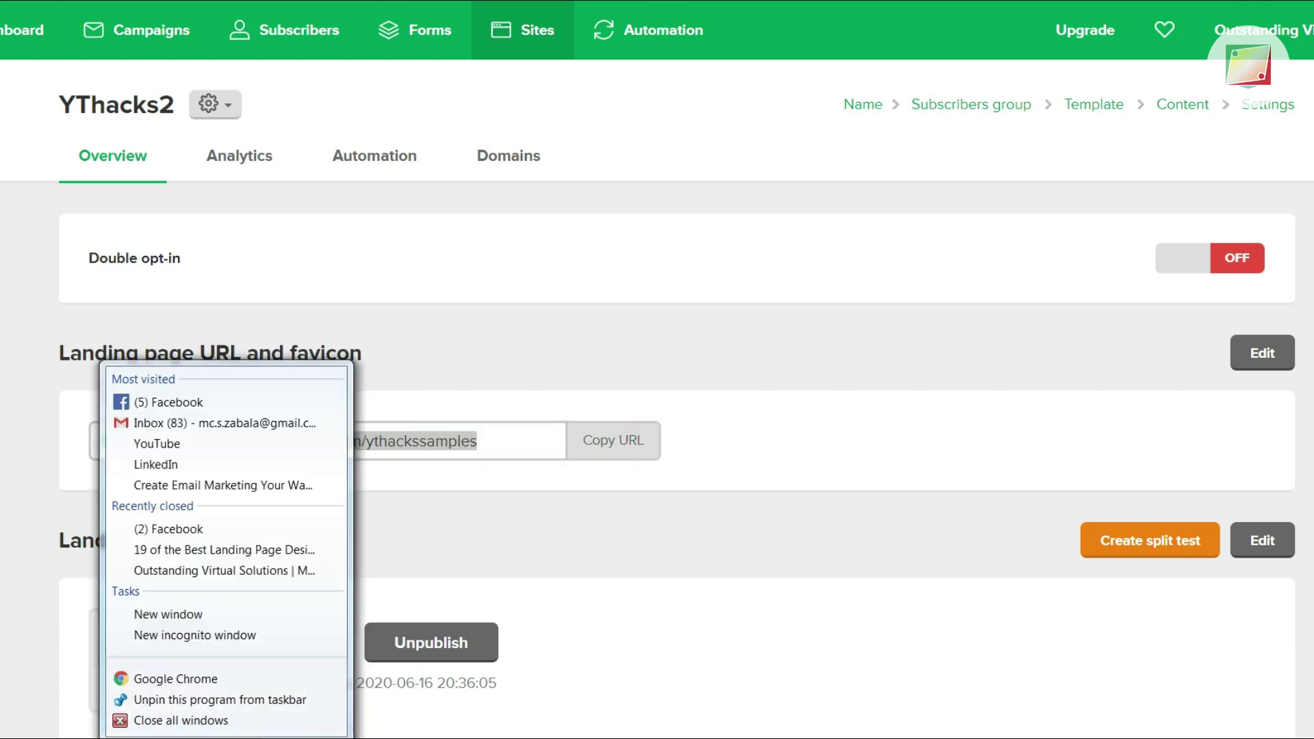
click(254, 635)
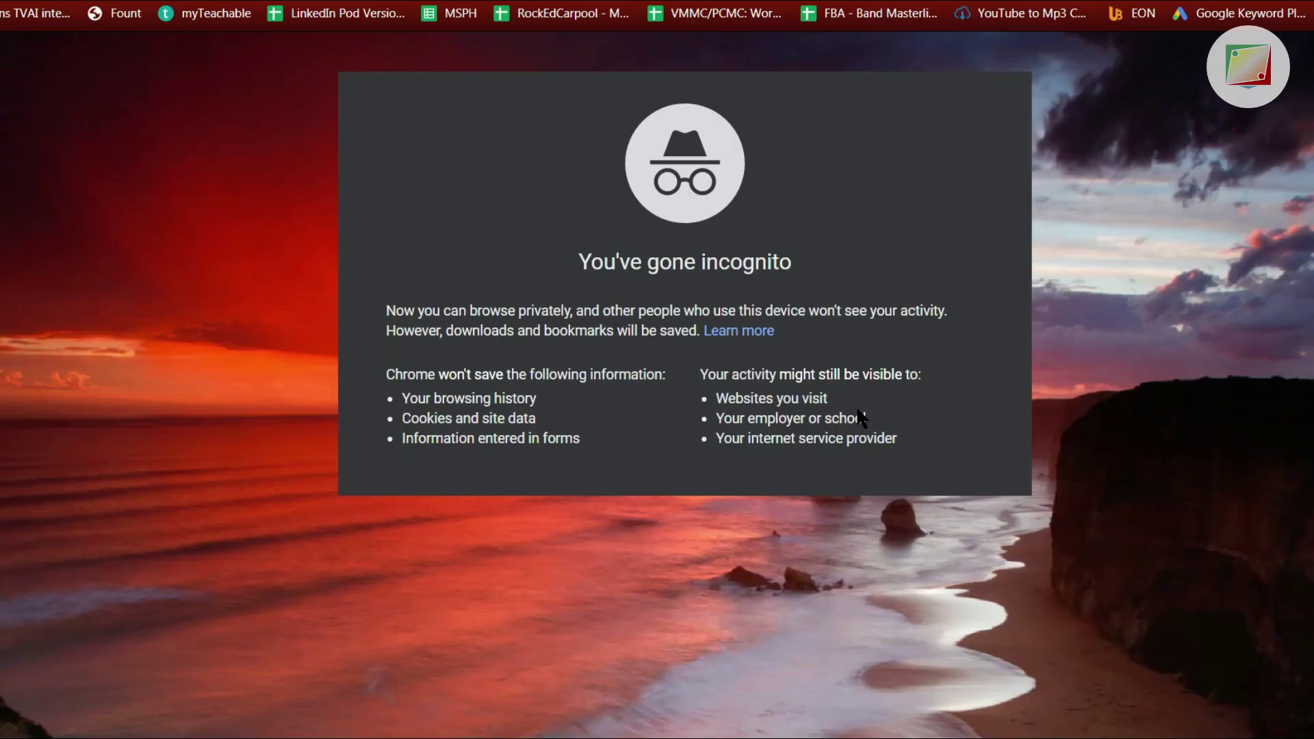
key(ctrl+v)
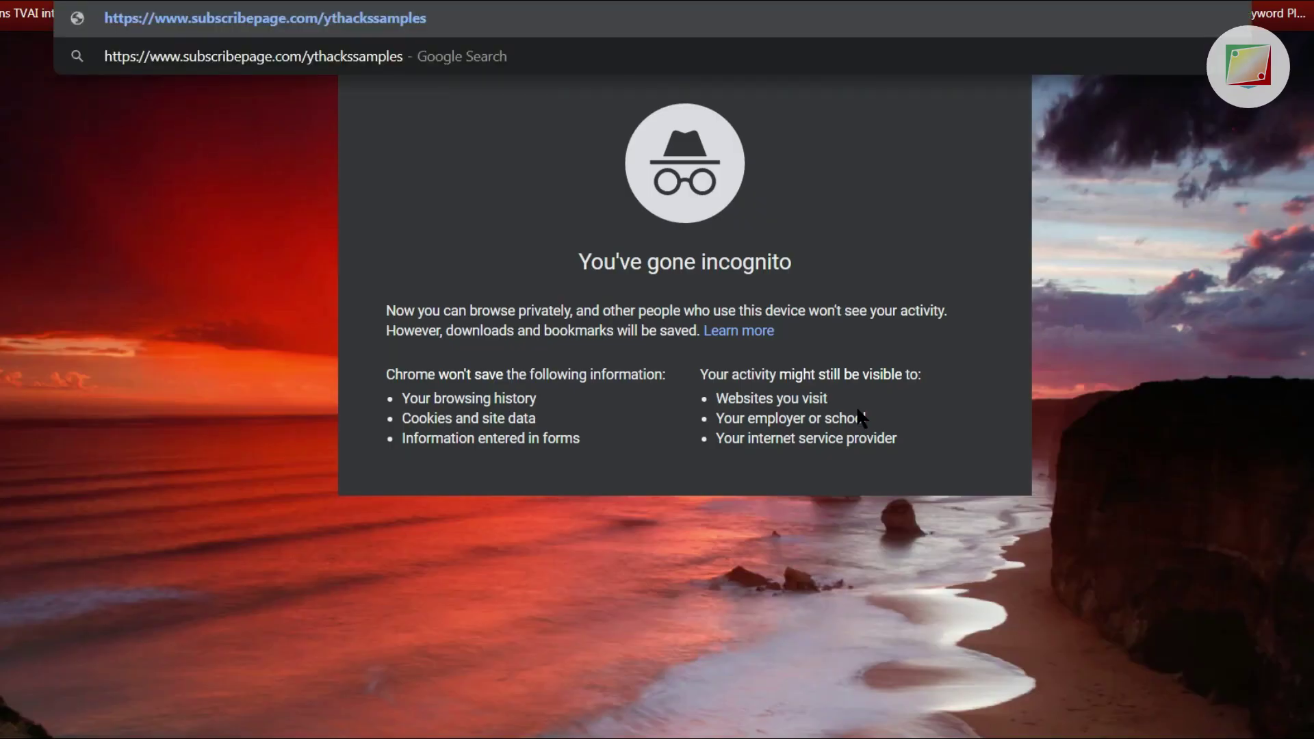
key(Return)
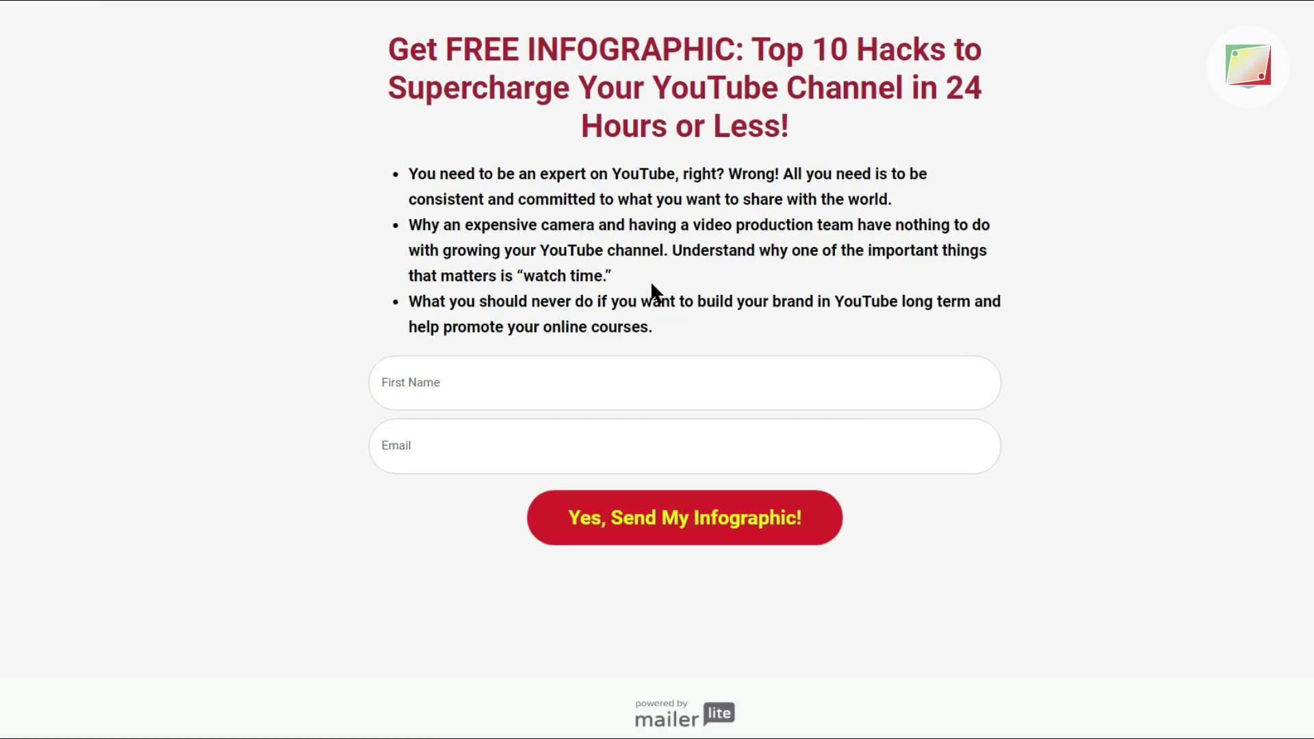
- Start filling in the First Name field of the signup form on the live landing page
click(580, 387)
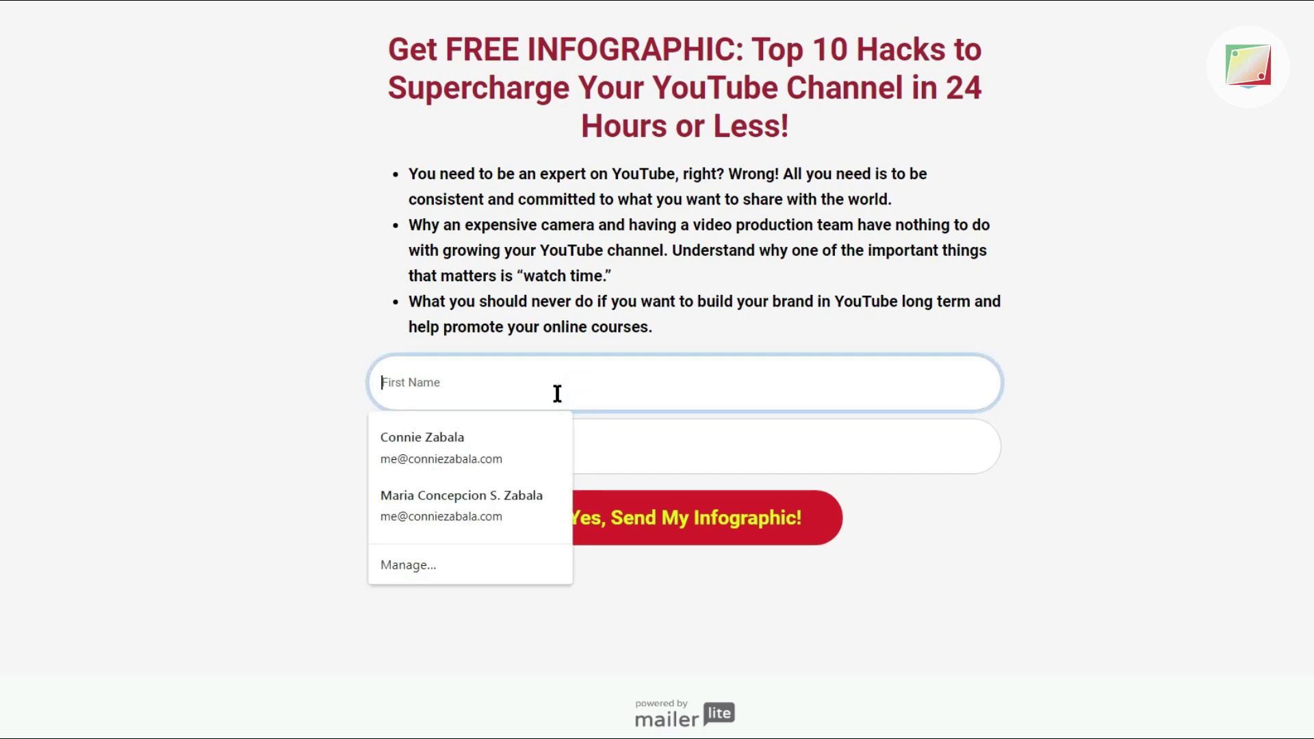